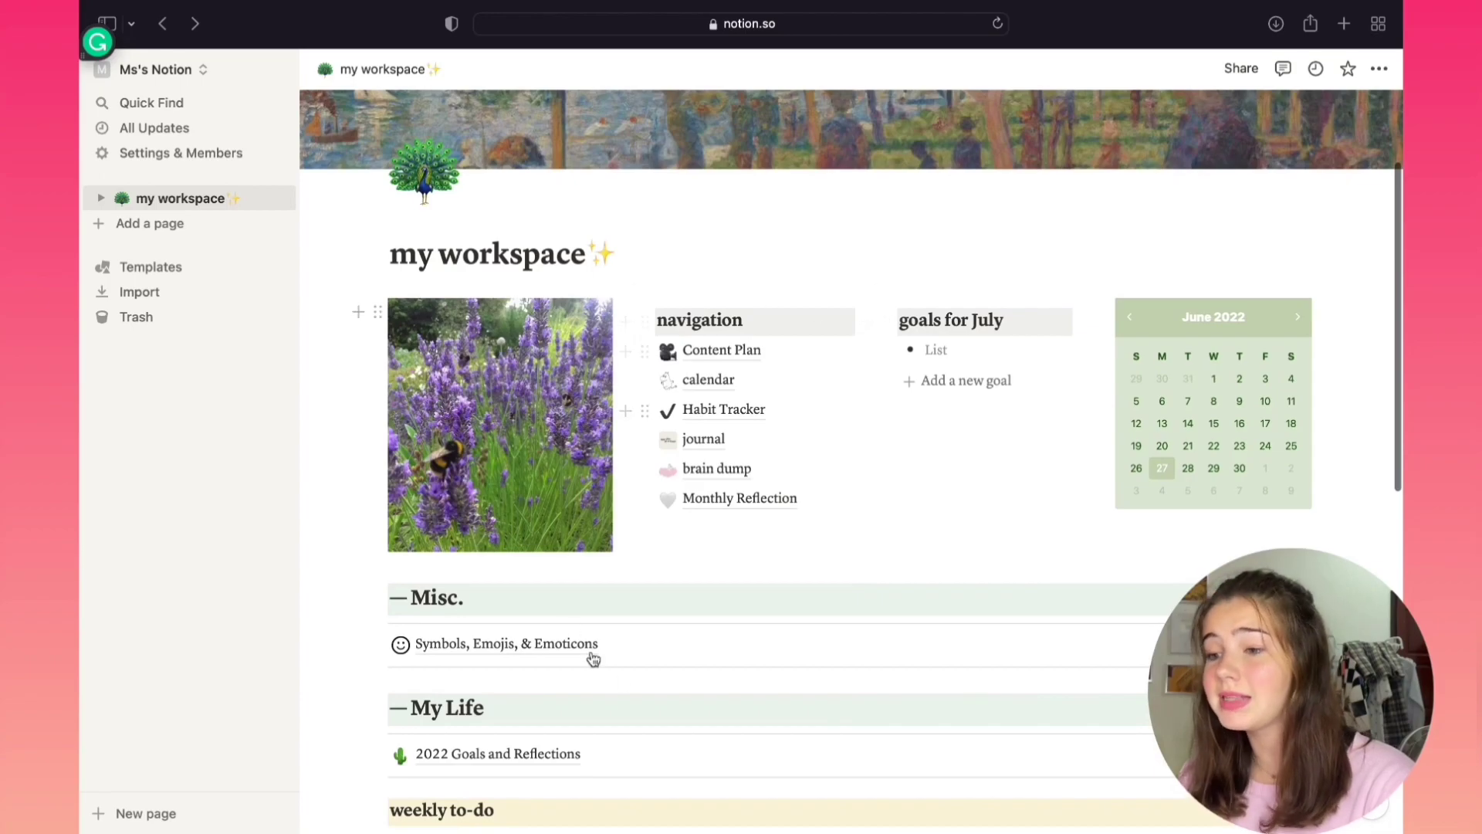
Step: Look over the my workspace page's navigation links, July goals, calendar, Misc. and My Life sections, and weekly to-do lists
scroll(820, 266, down, 2)
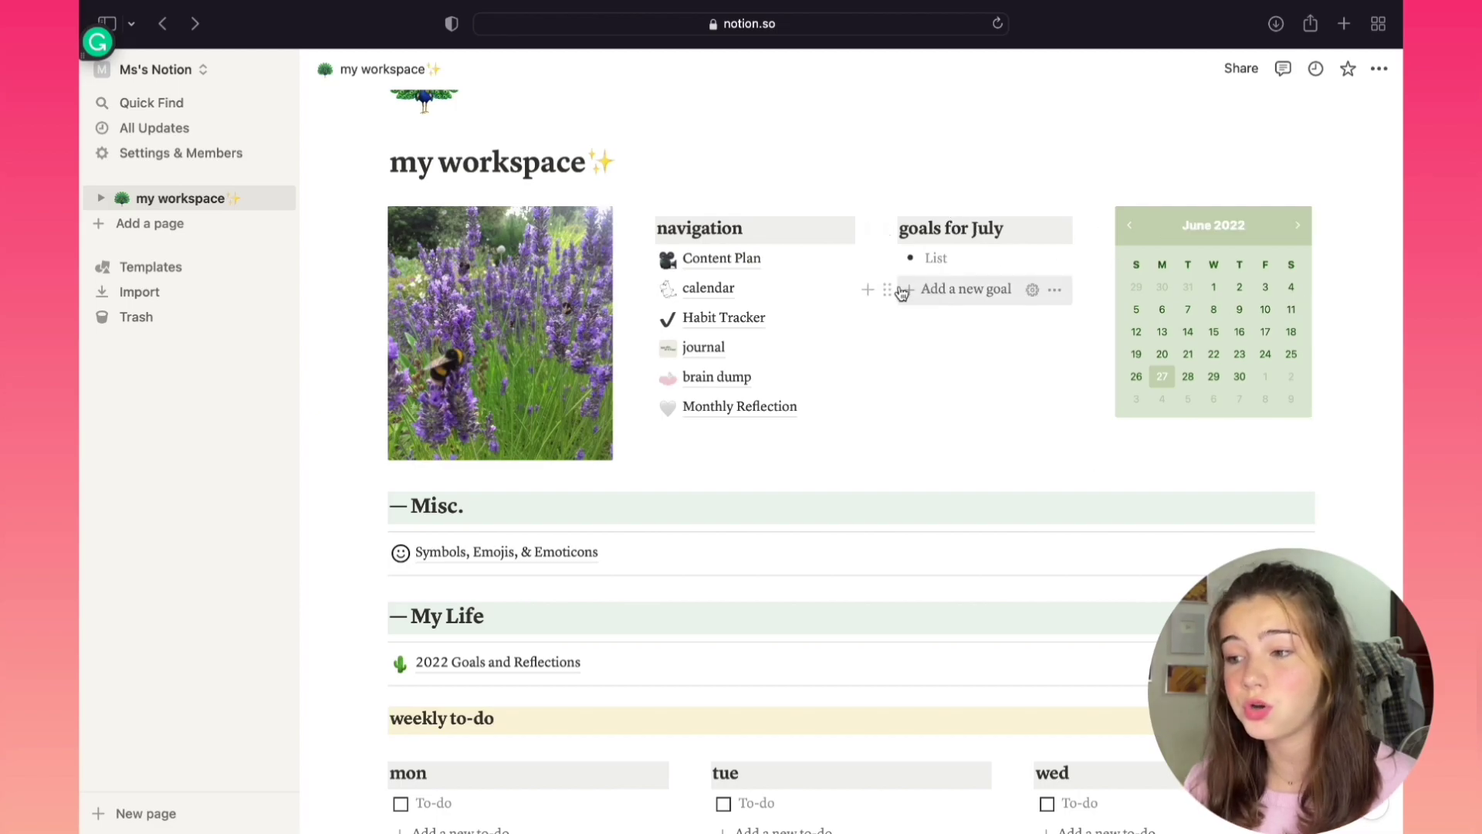
scroll(473, 616, down, 3)
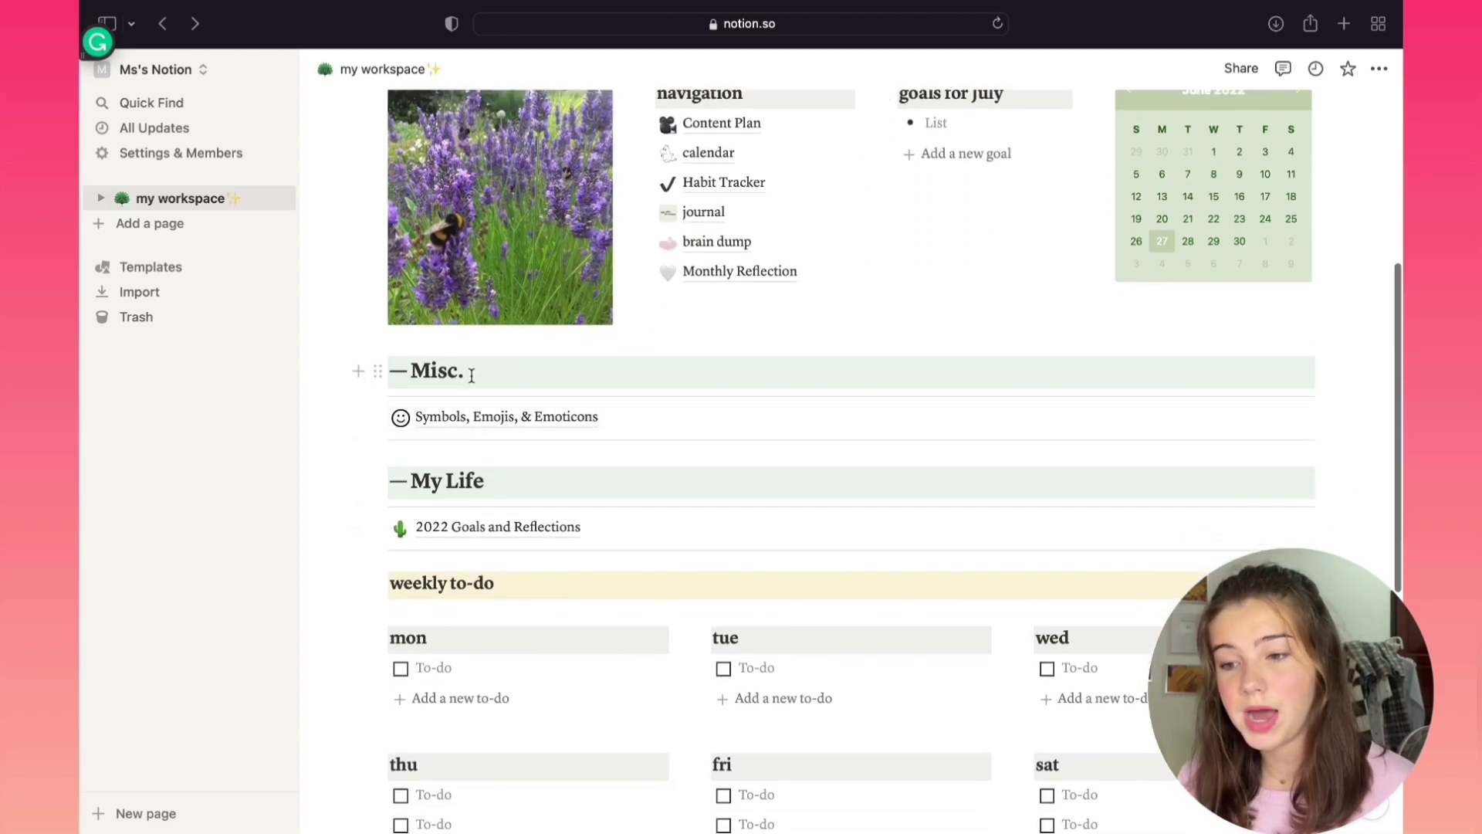
scroll(512, 543, down, 2)
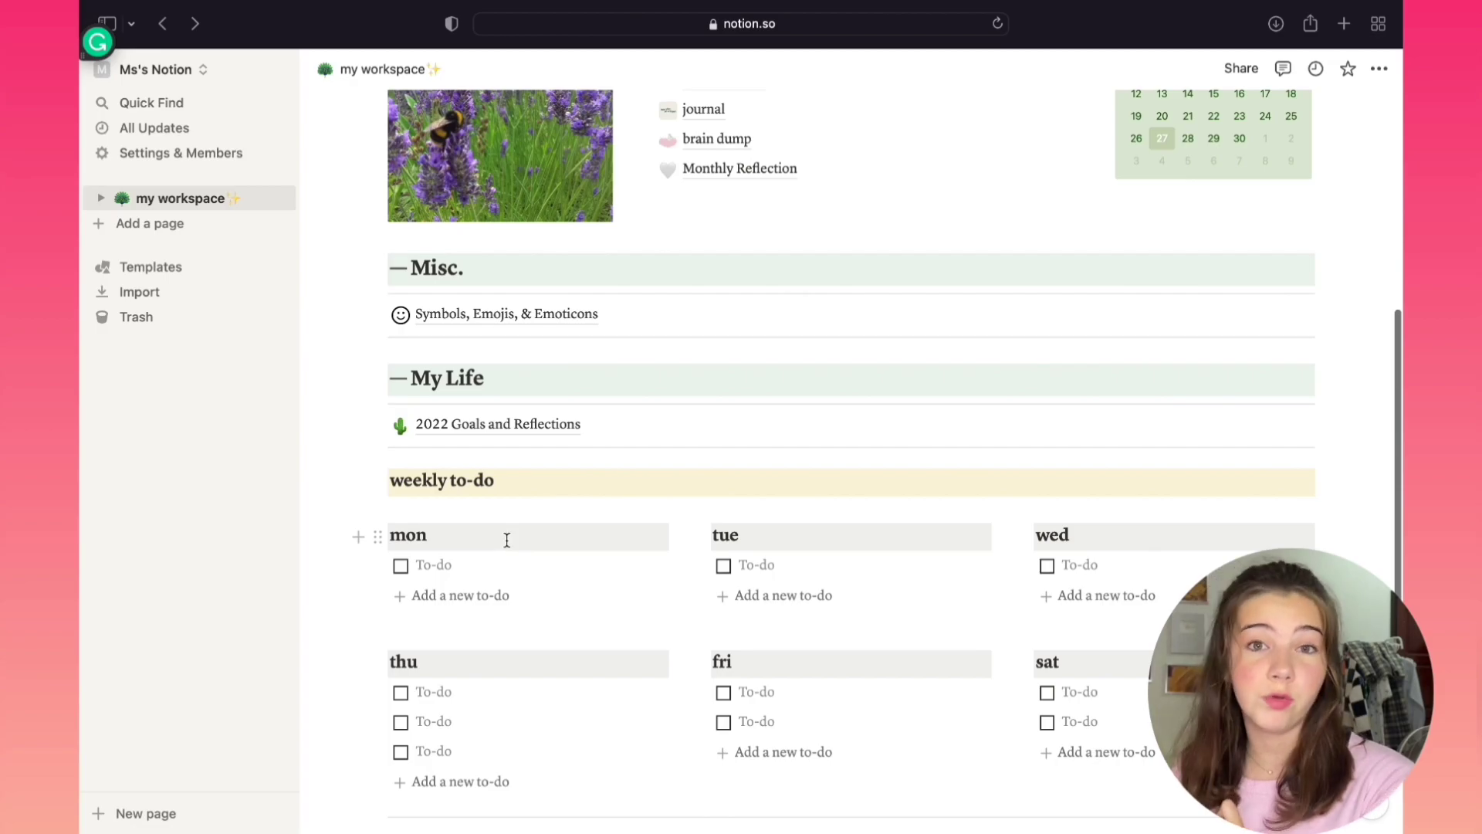
scroll(702, 381, up, 6)
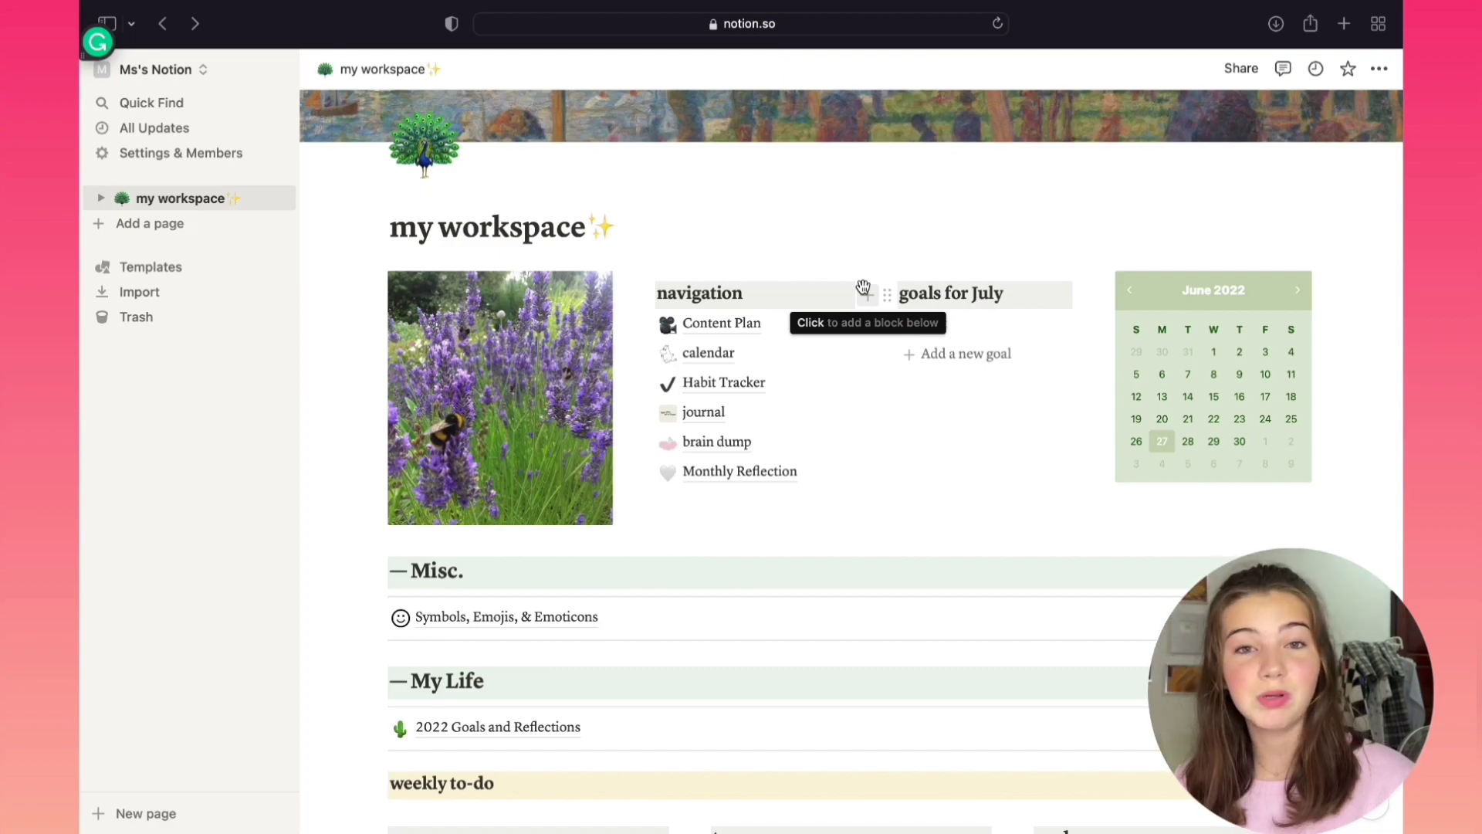
click(863, 290)
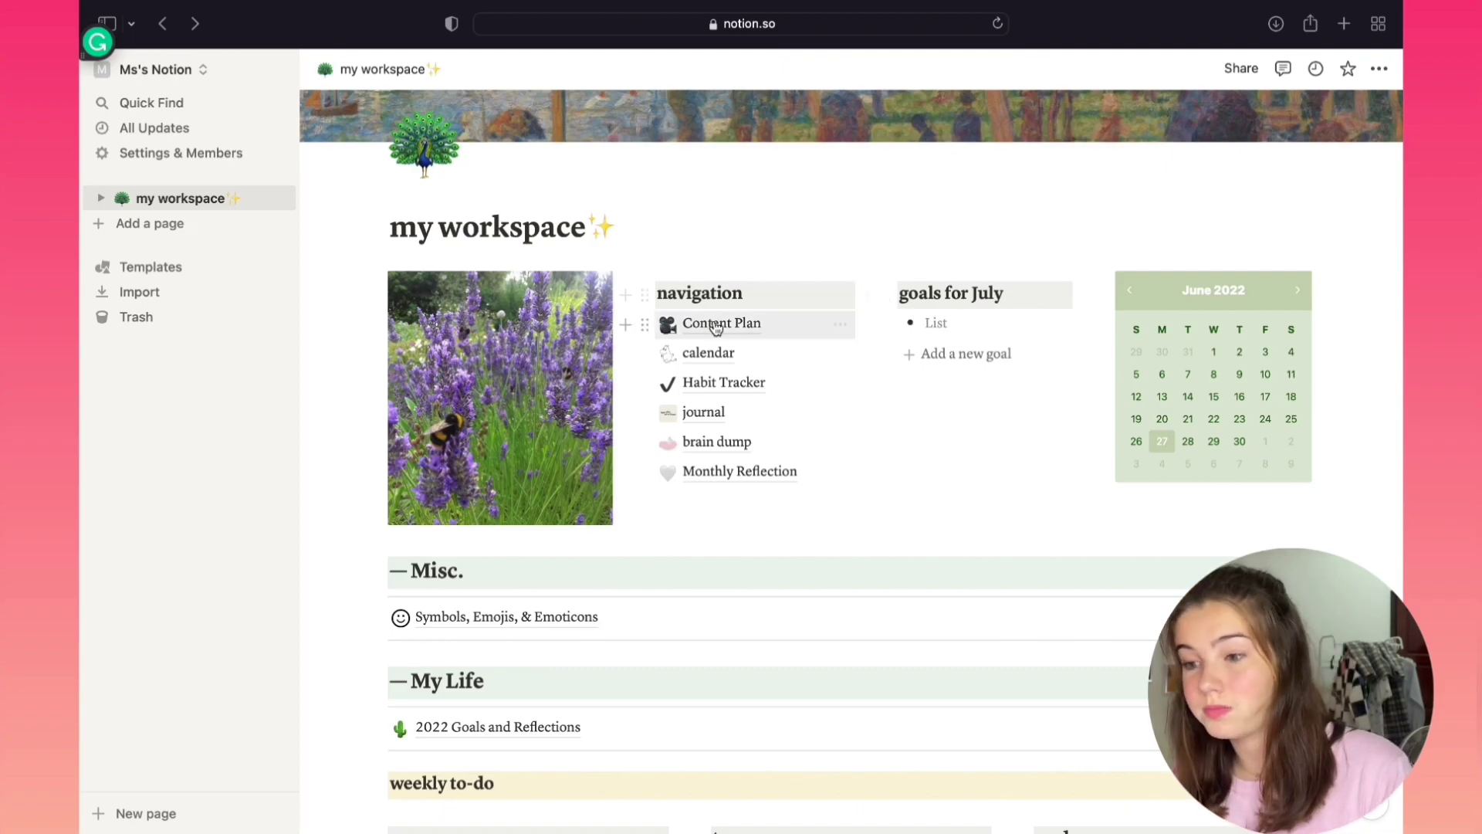
scroll(757, 459, down, 8)
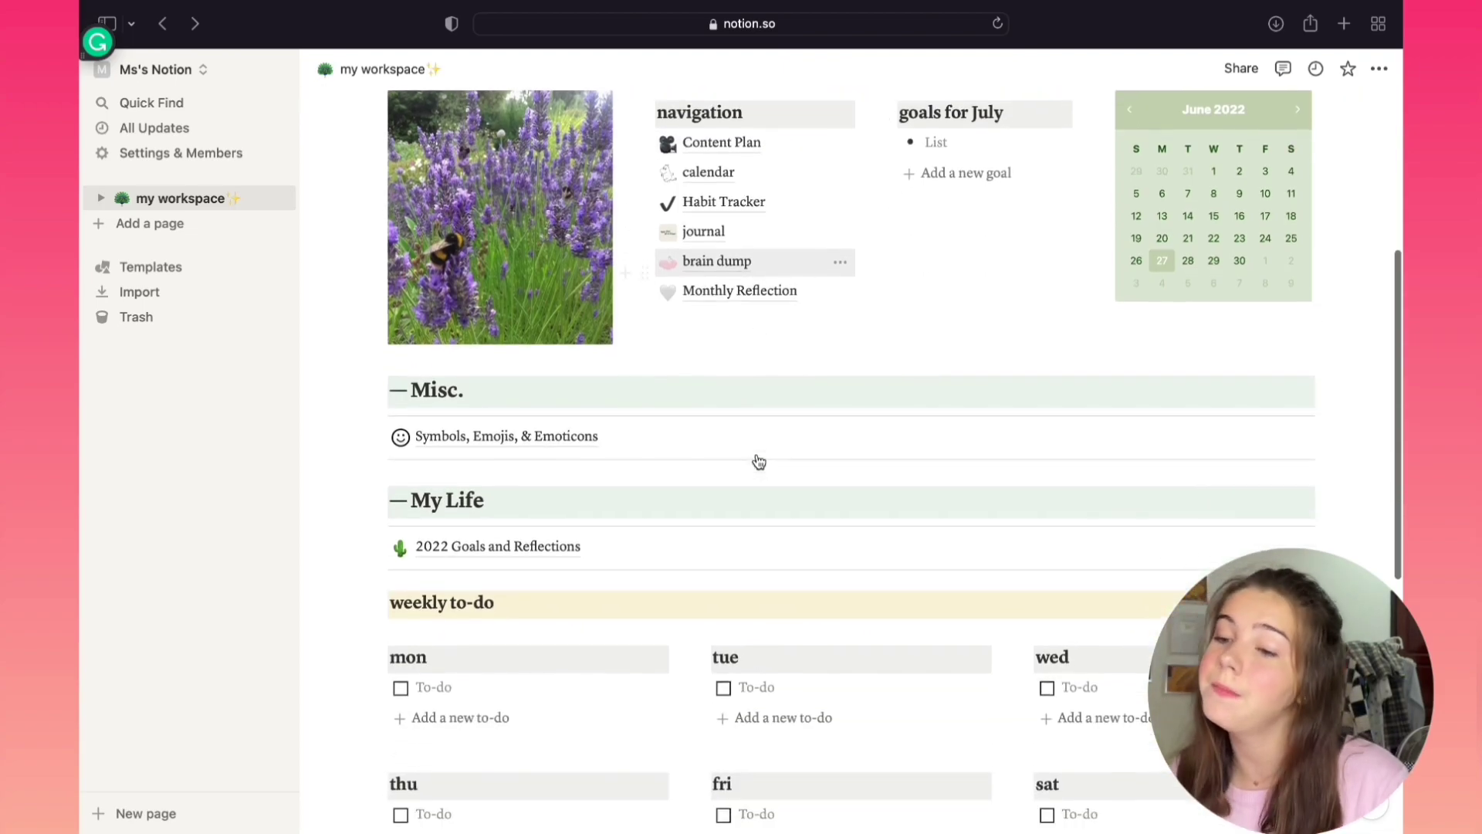
scroll(736, 371, up, 15)
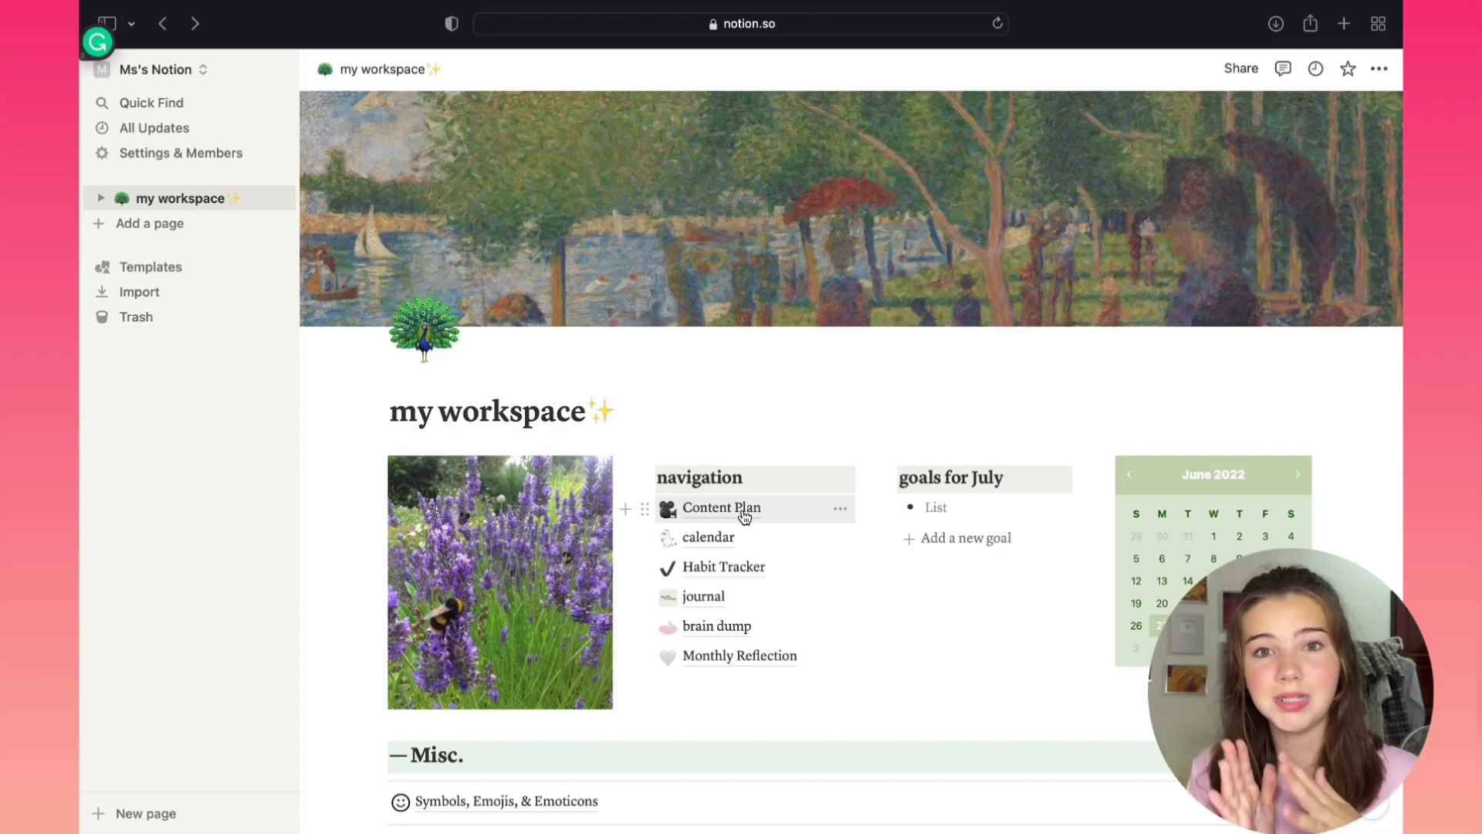
Step: Open the Content Plan page and go through its links, side lists and content calendar
click(704, 508)
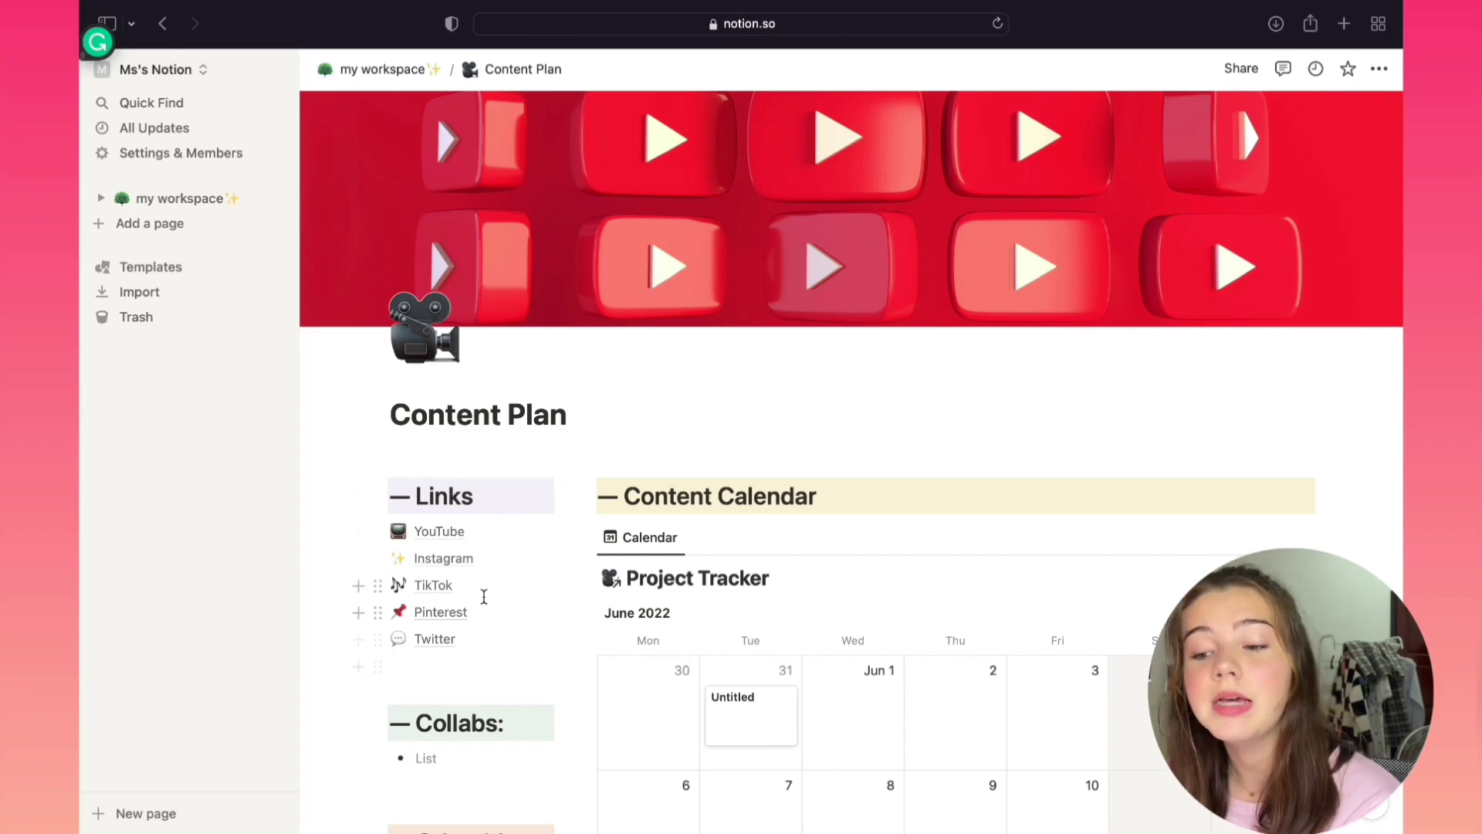
scroll(483, 595, down, 2)
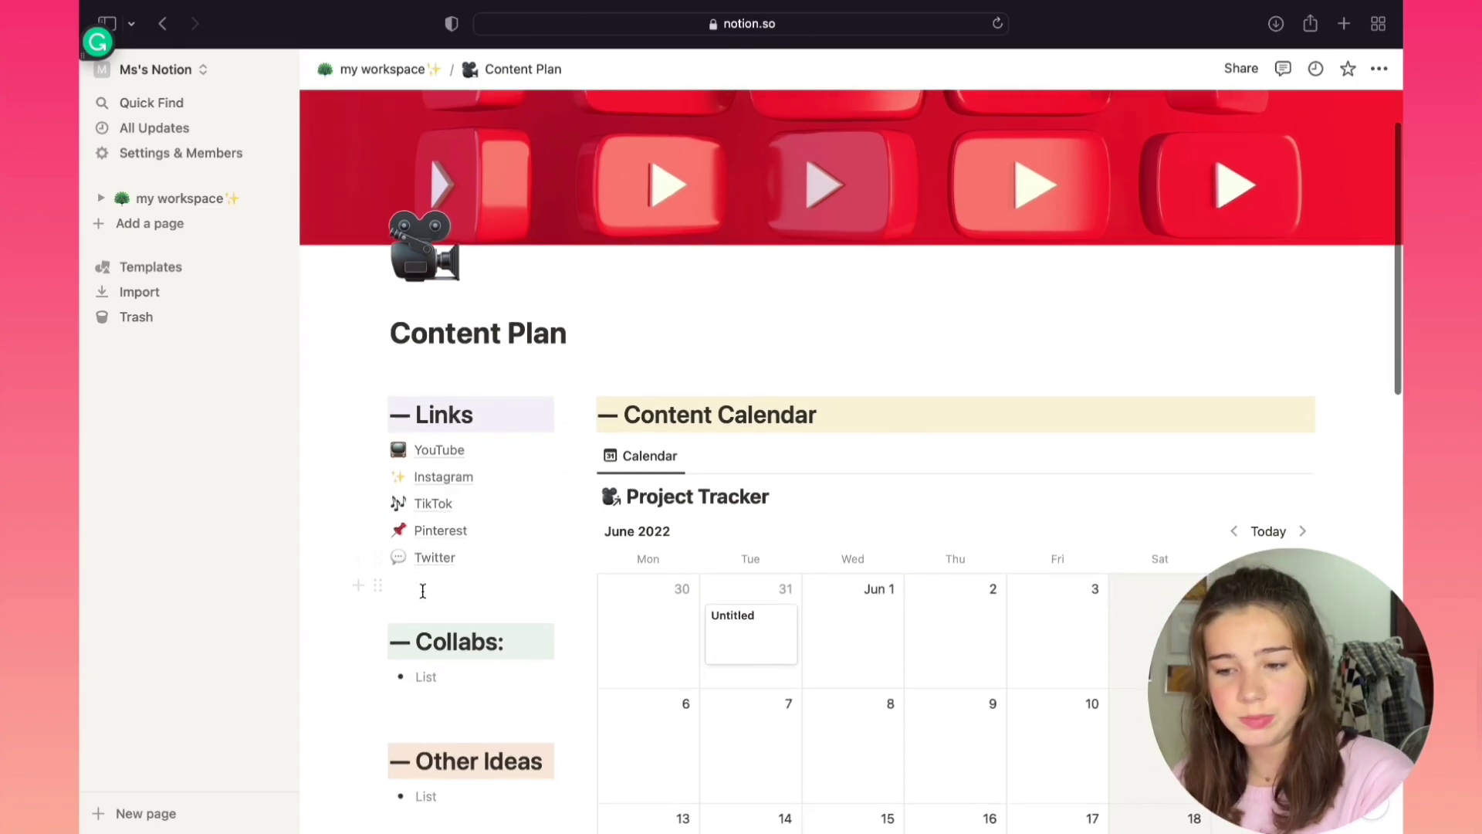
scroll(913, 496, down, 4)
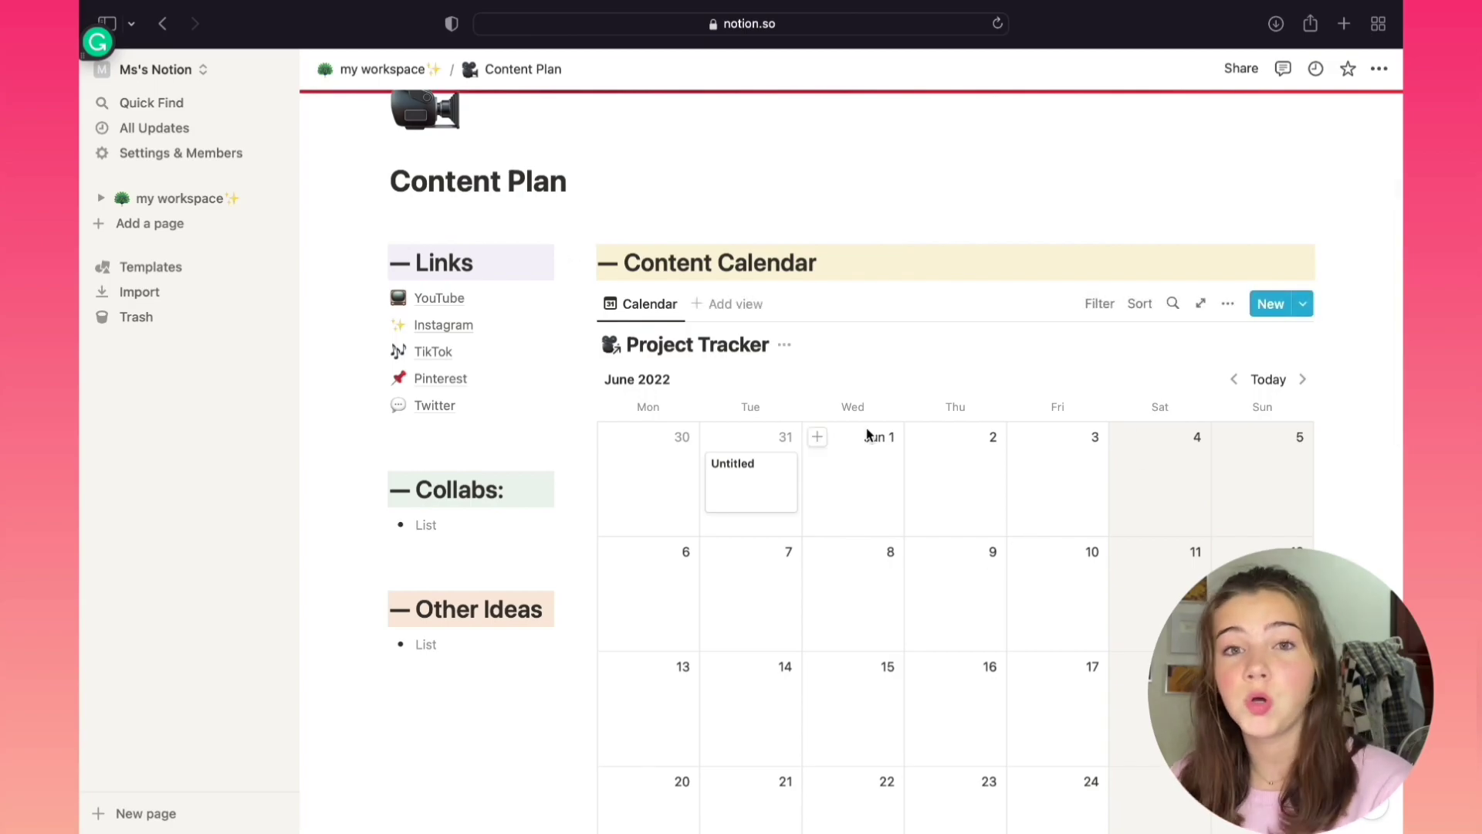
scroll(811, 594, down, 10)
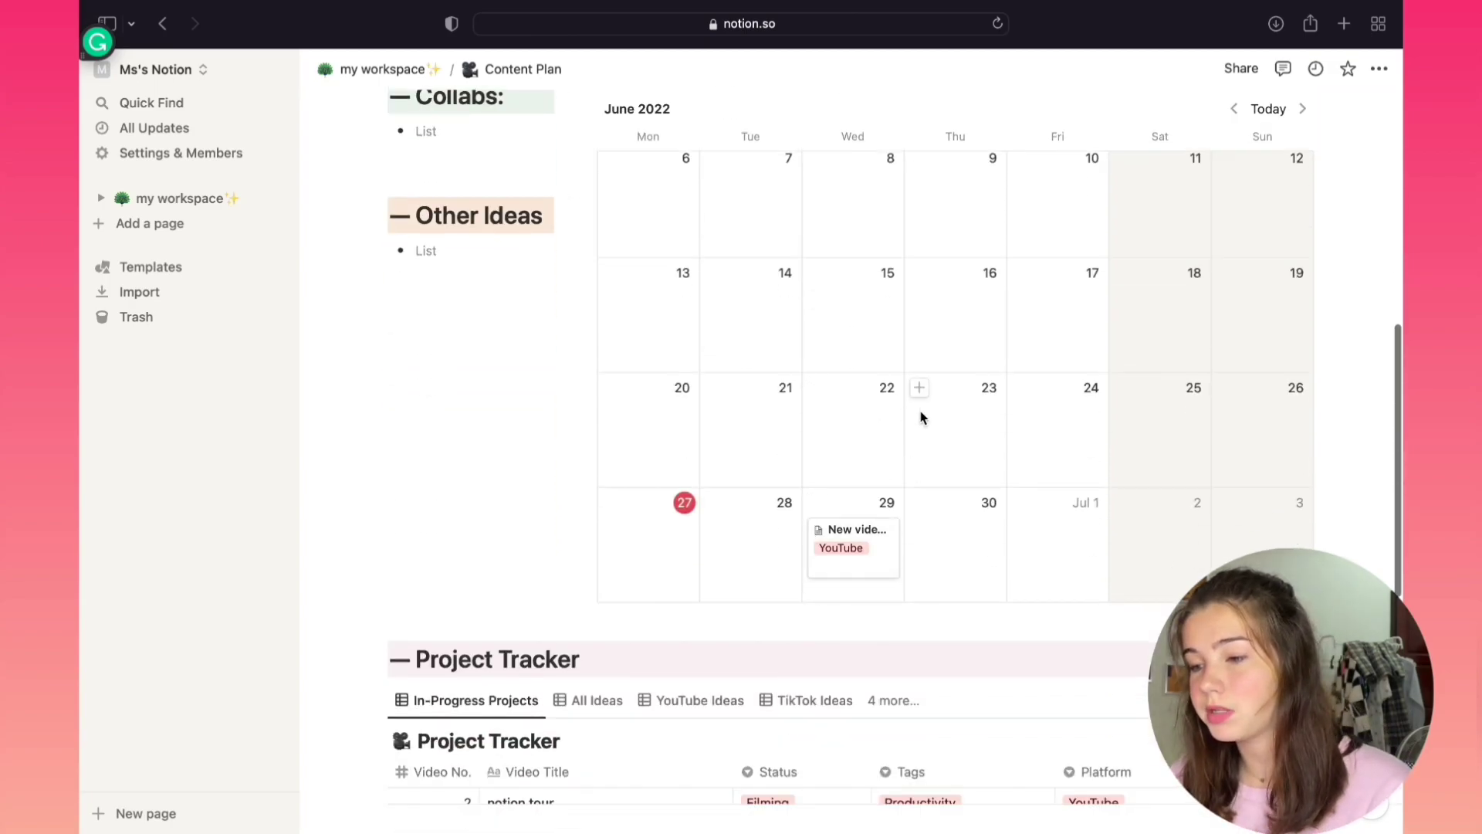
Step: Add an entry titled "Notion second channel" on June 23, 2022 in the content calendar
click(916, 388)
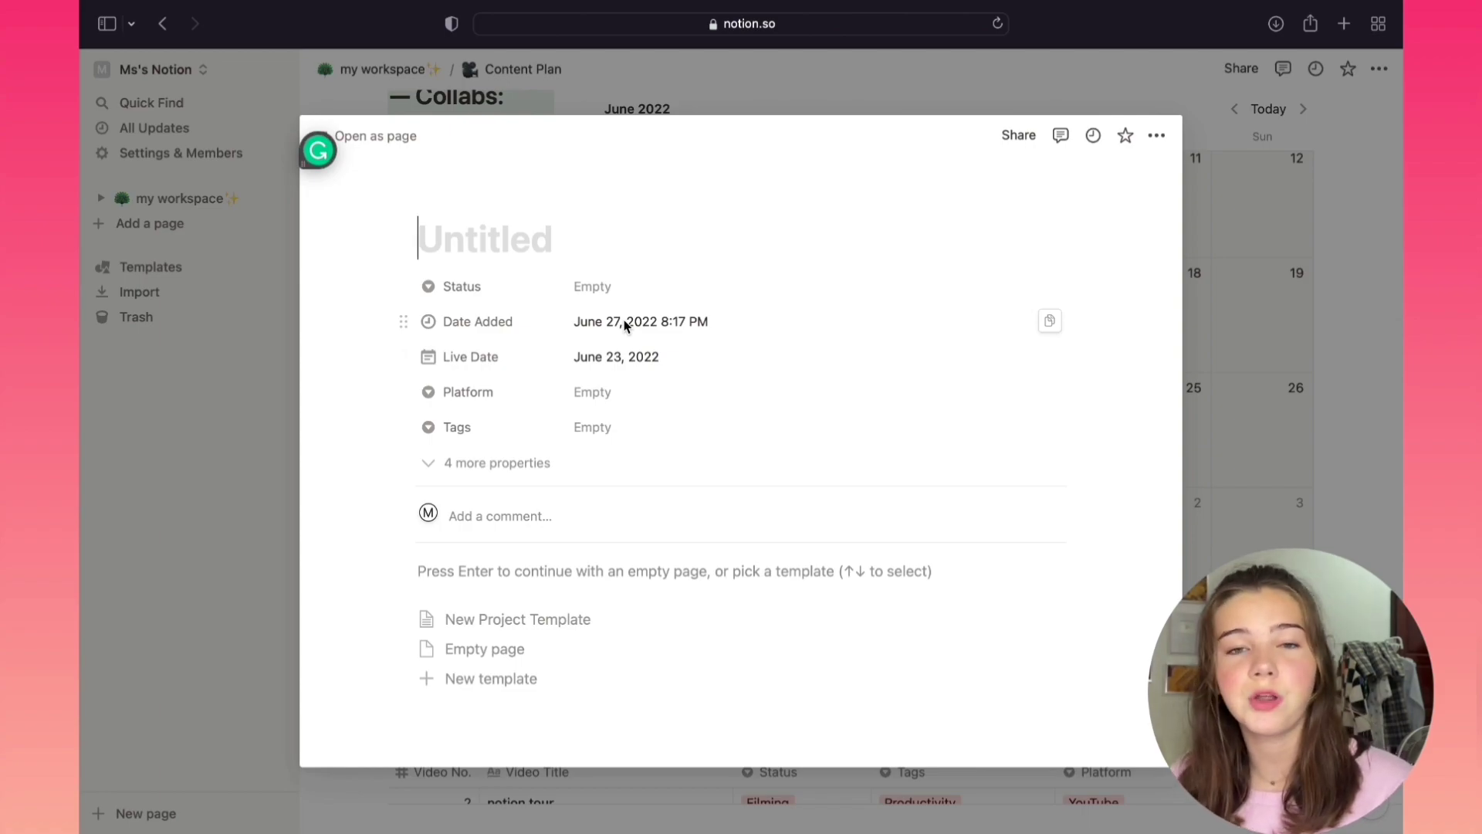
text(Notin)
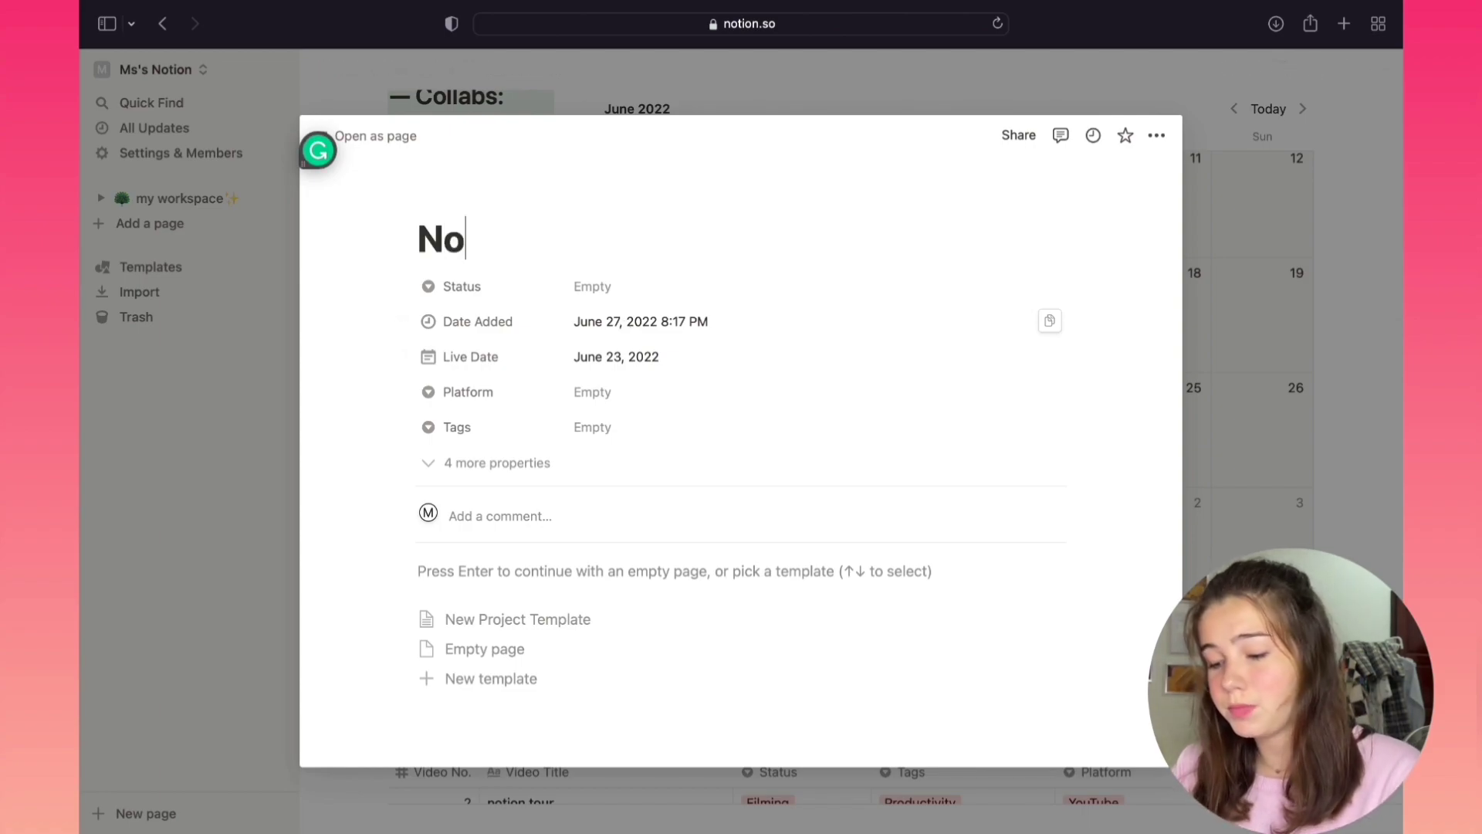
key(BackSpace)
key(BackSpace)
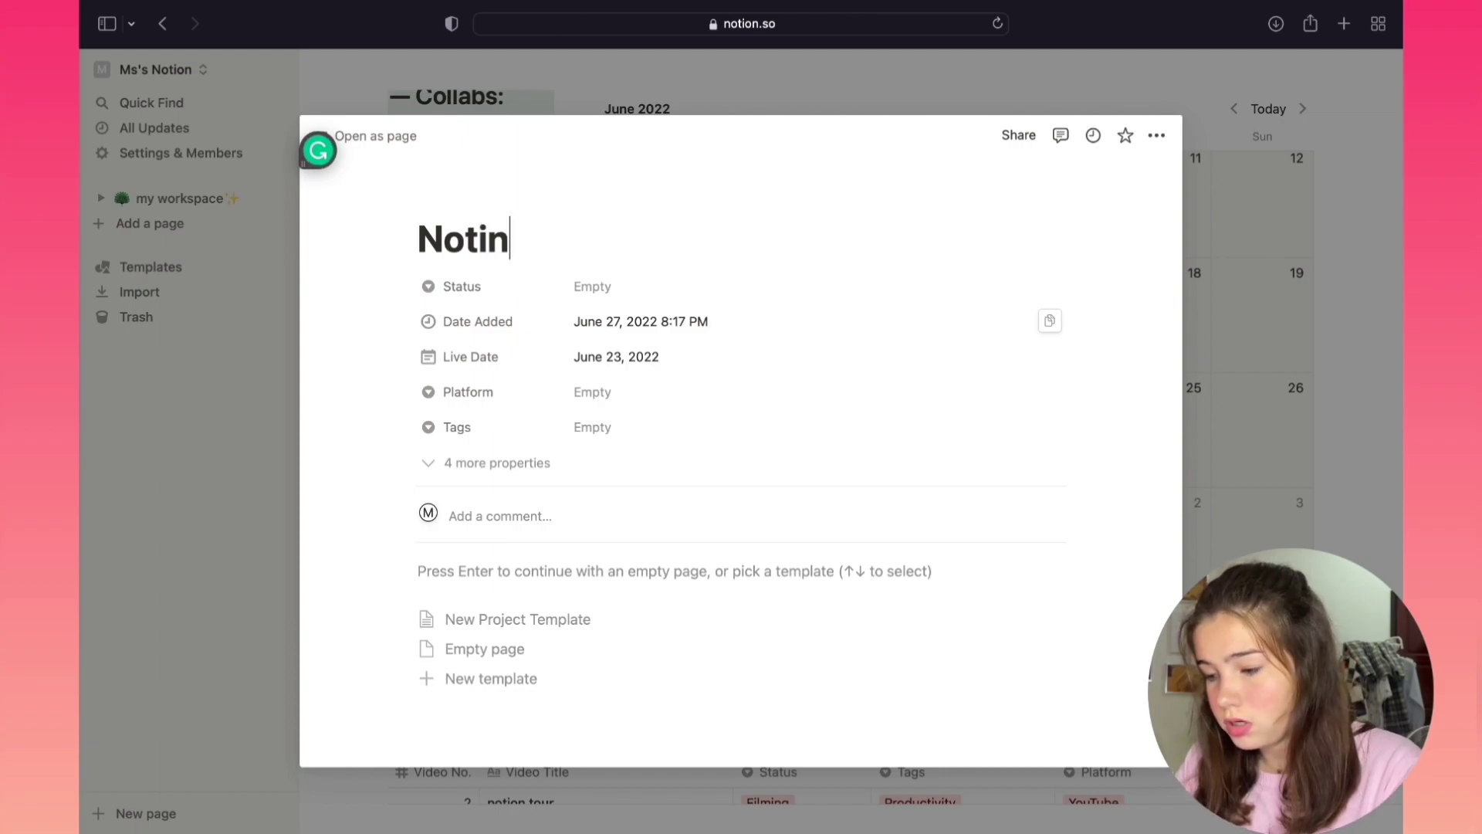
text(on sw)
key(BackSpace)
text(econd cham)
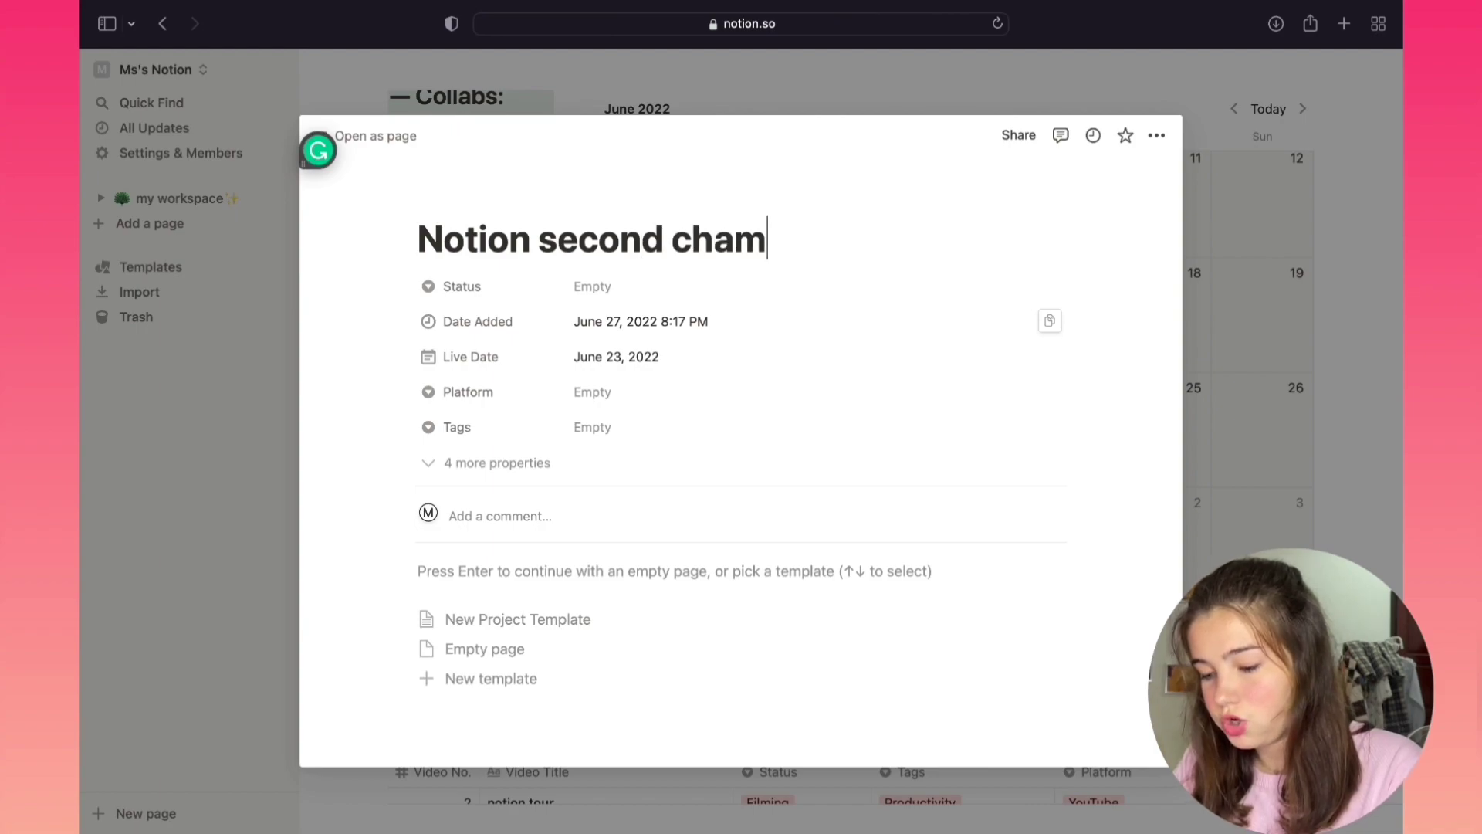
key(BackSpace)
text(nnel)
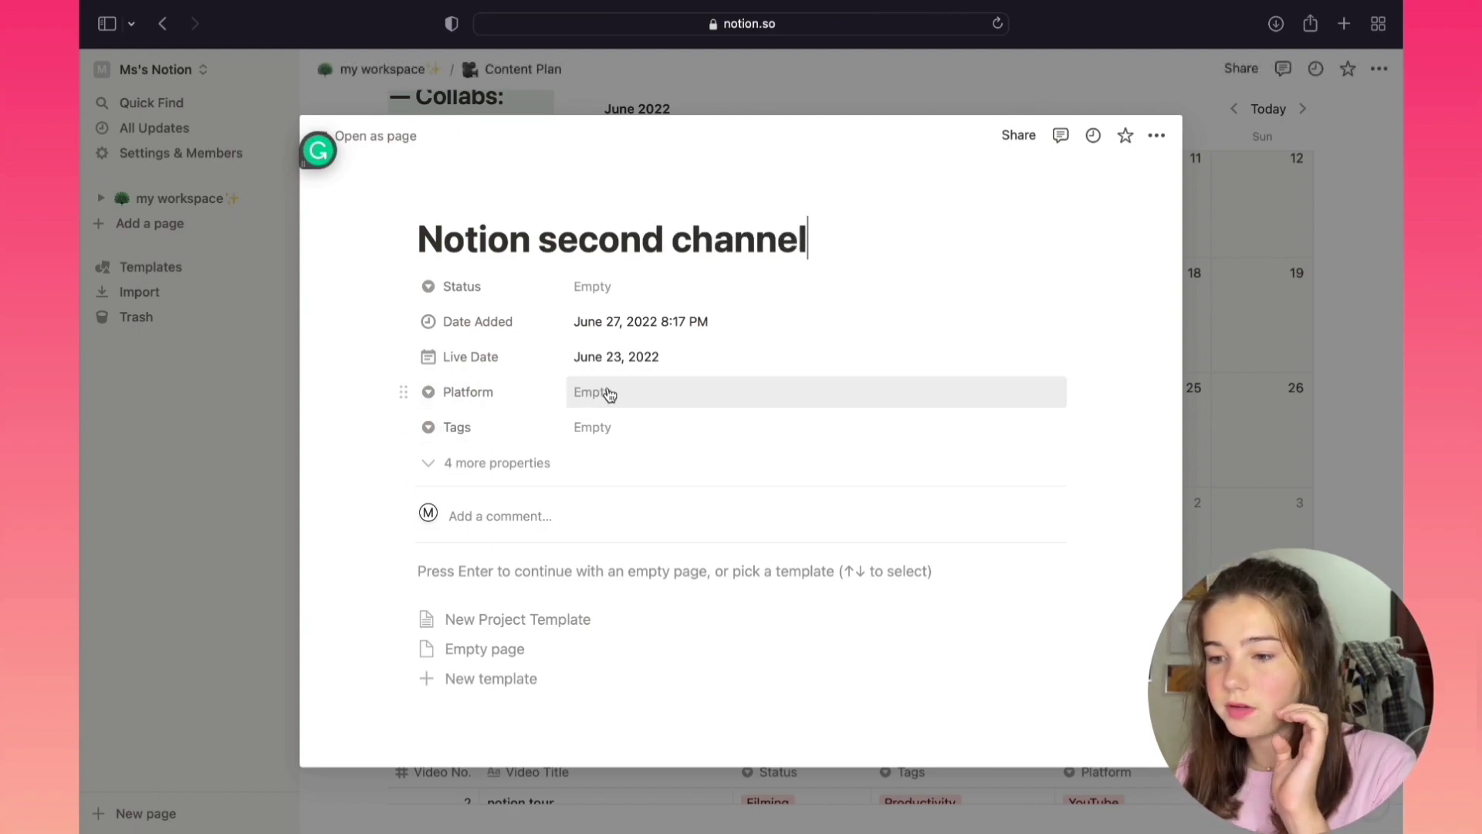
Step: Set the Notion second channel entry's Live Date to June 29, 2022 and close the entry
click(615, 362)
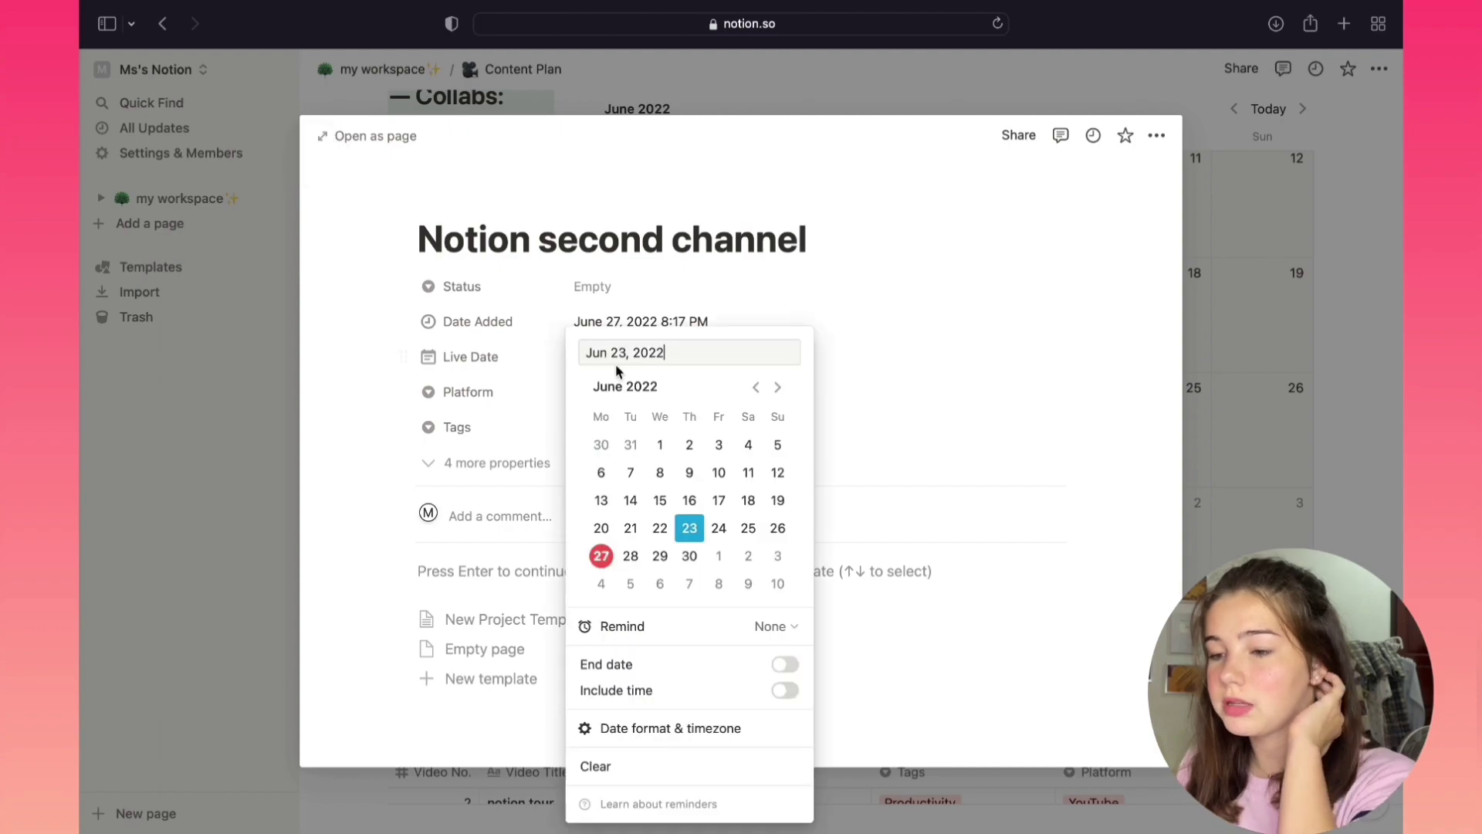
click(689, 556)
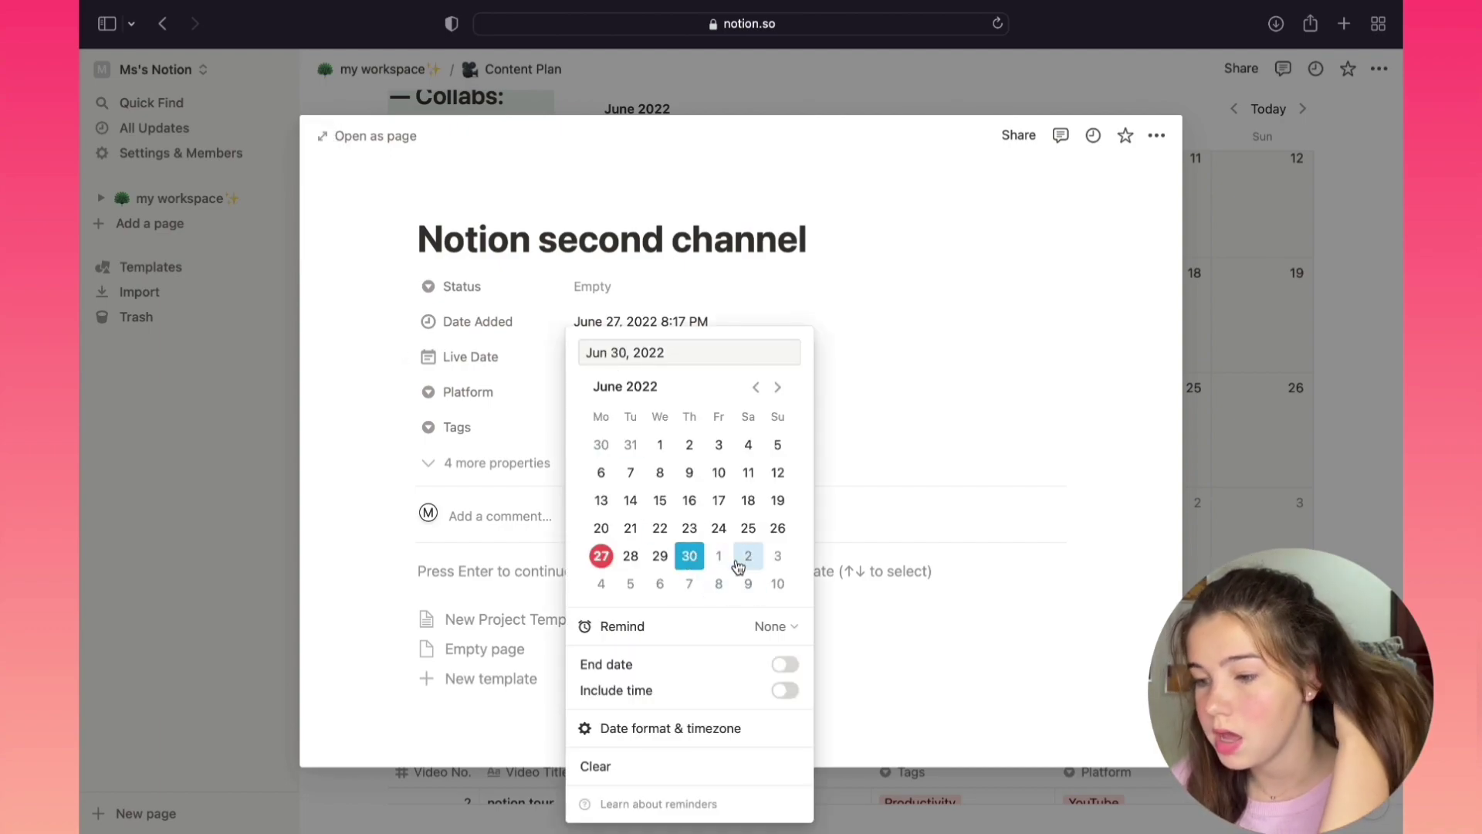
click(659, 555)
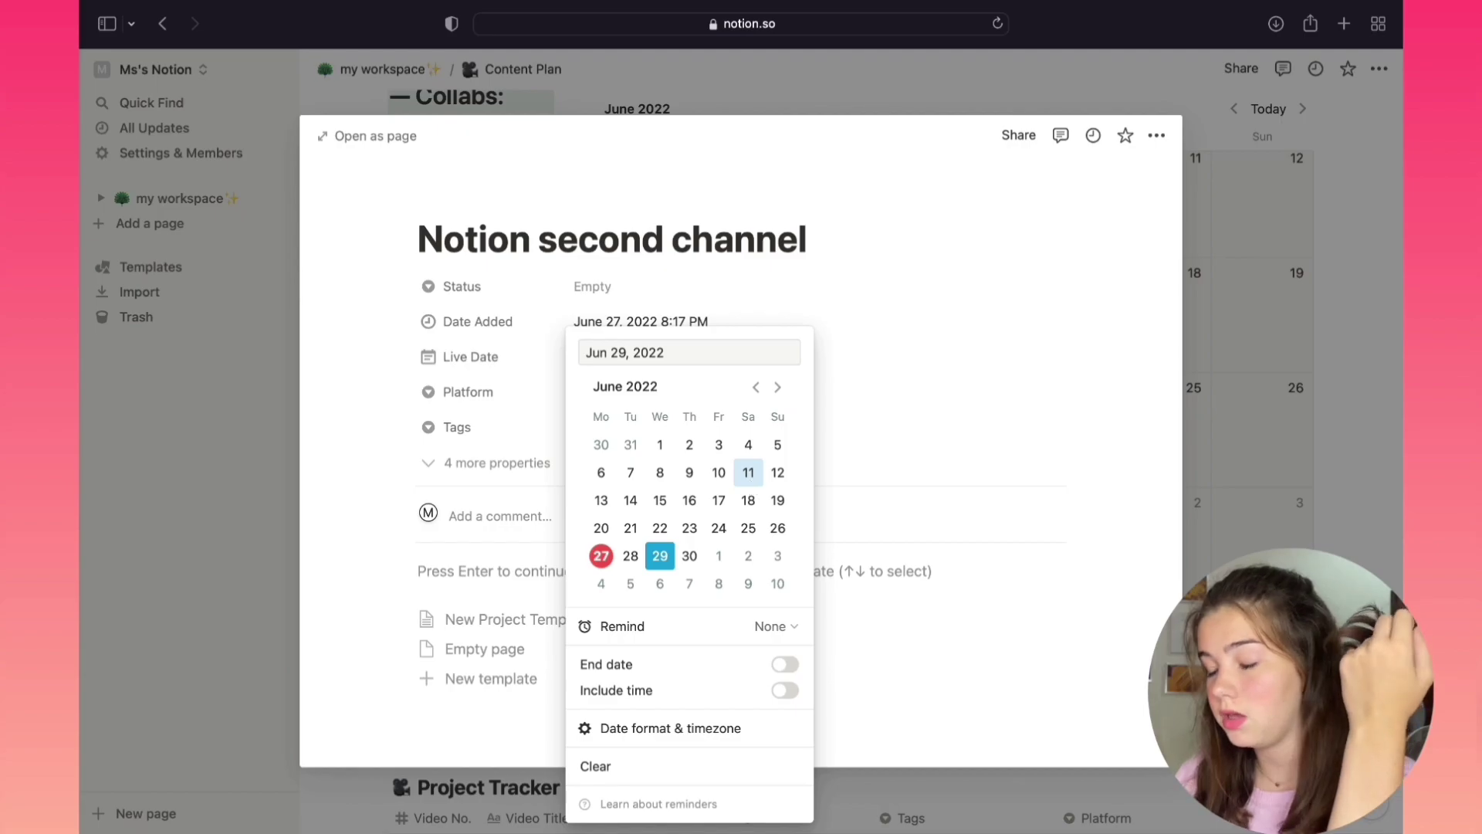
click(1201, 444)
click(1213, 445)
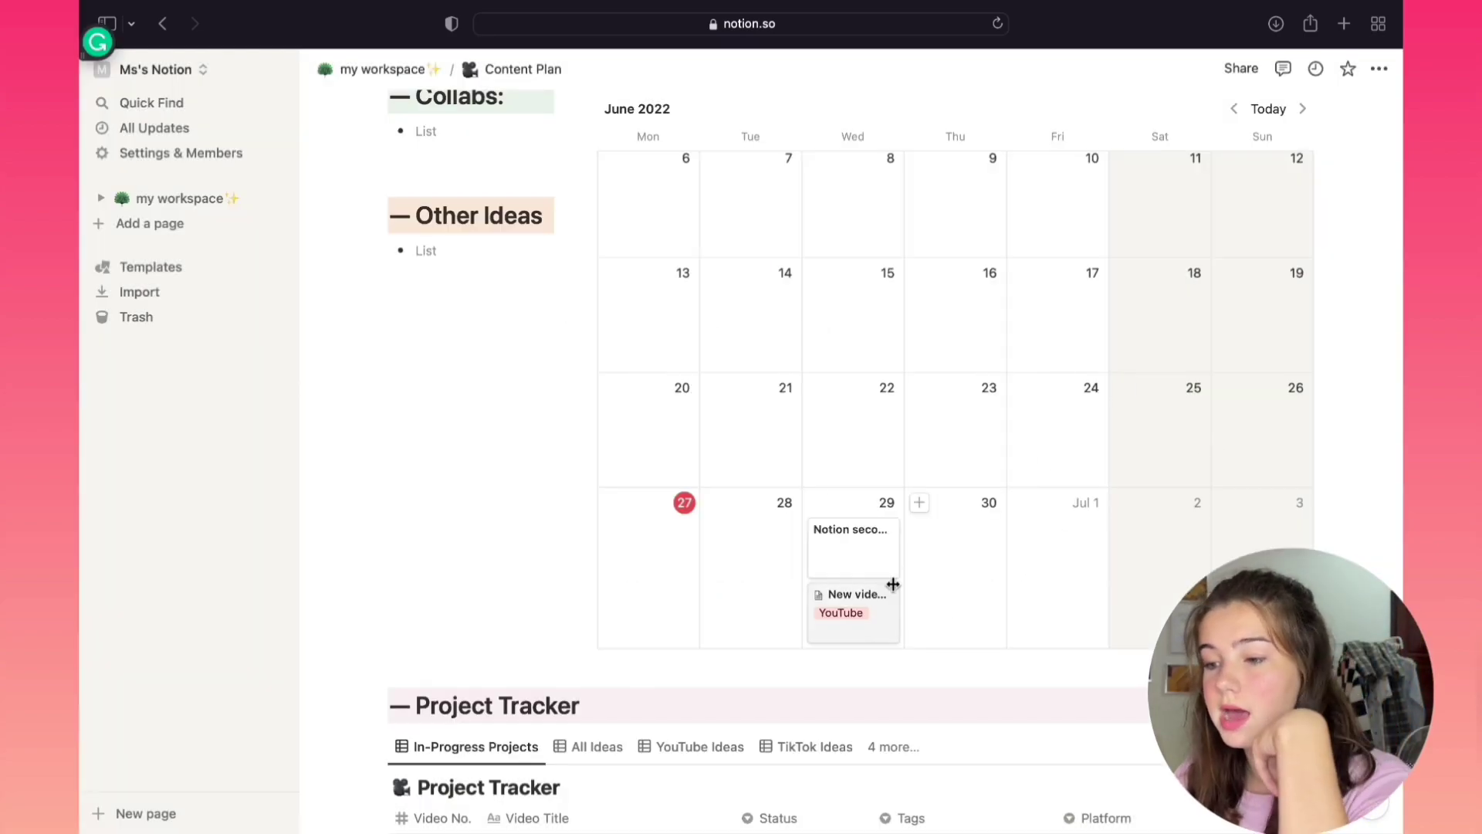
Step: Review the Content Plan's Collabs and Other Ideas lists, the content calendar and the Project Tracker table
scroll(900, 298, up, 5)
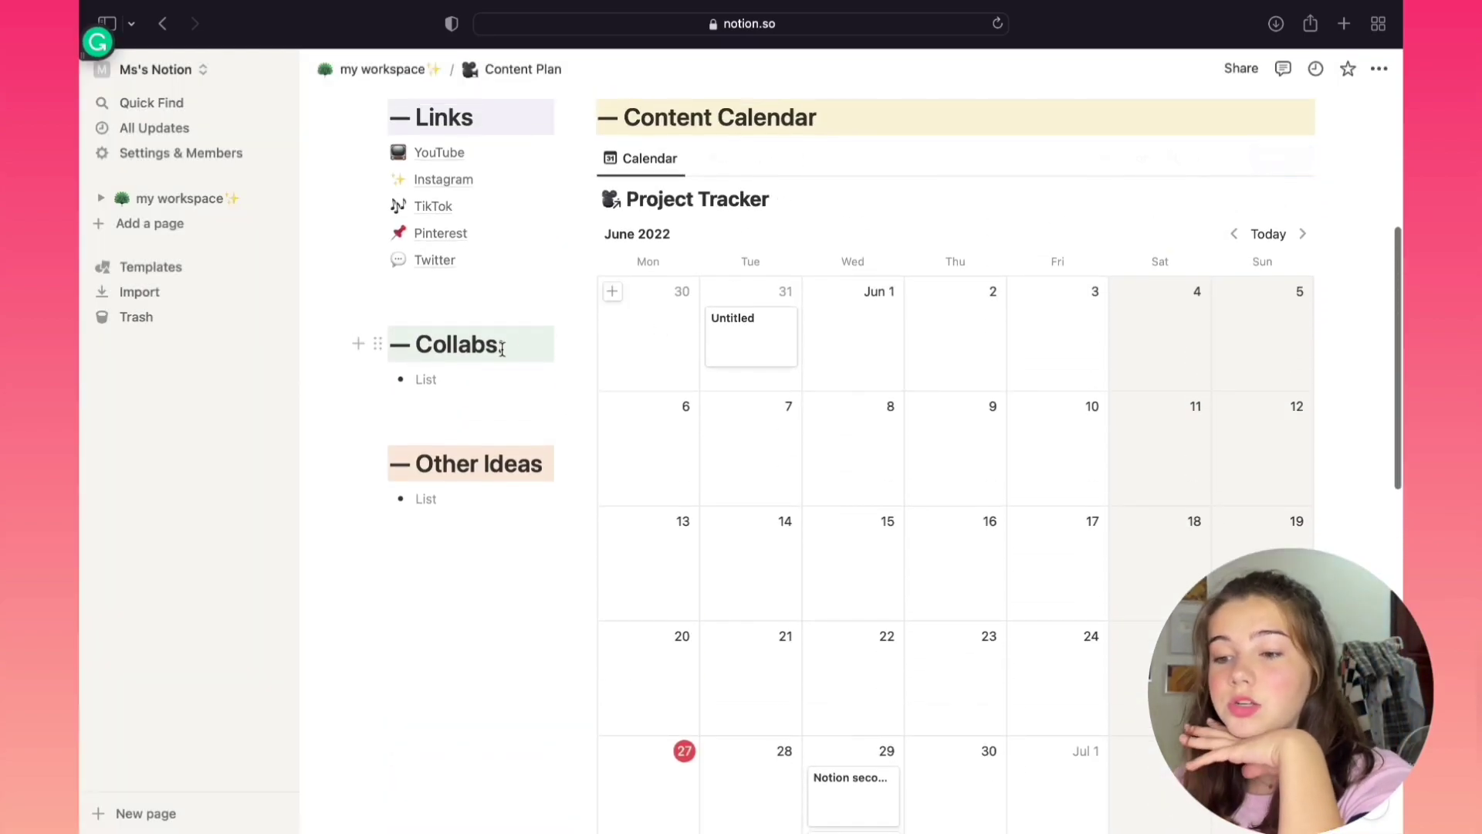
scroll(463, 540, down, 3)
scroll(503, 535, down, 3)
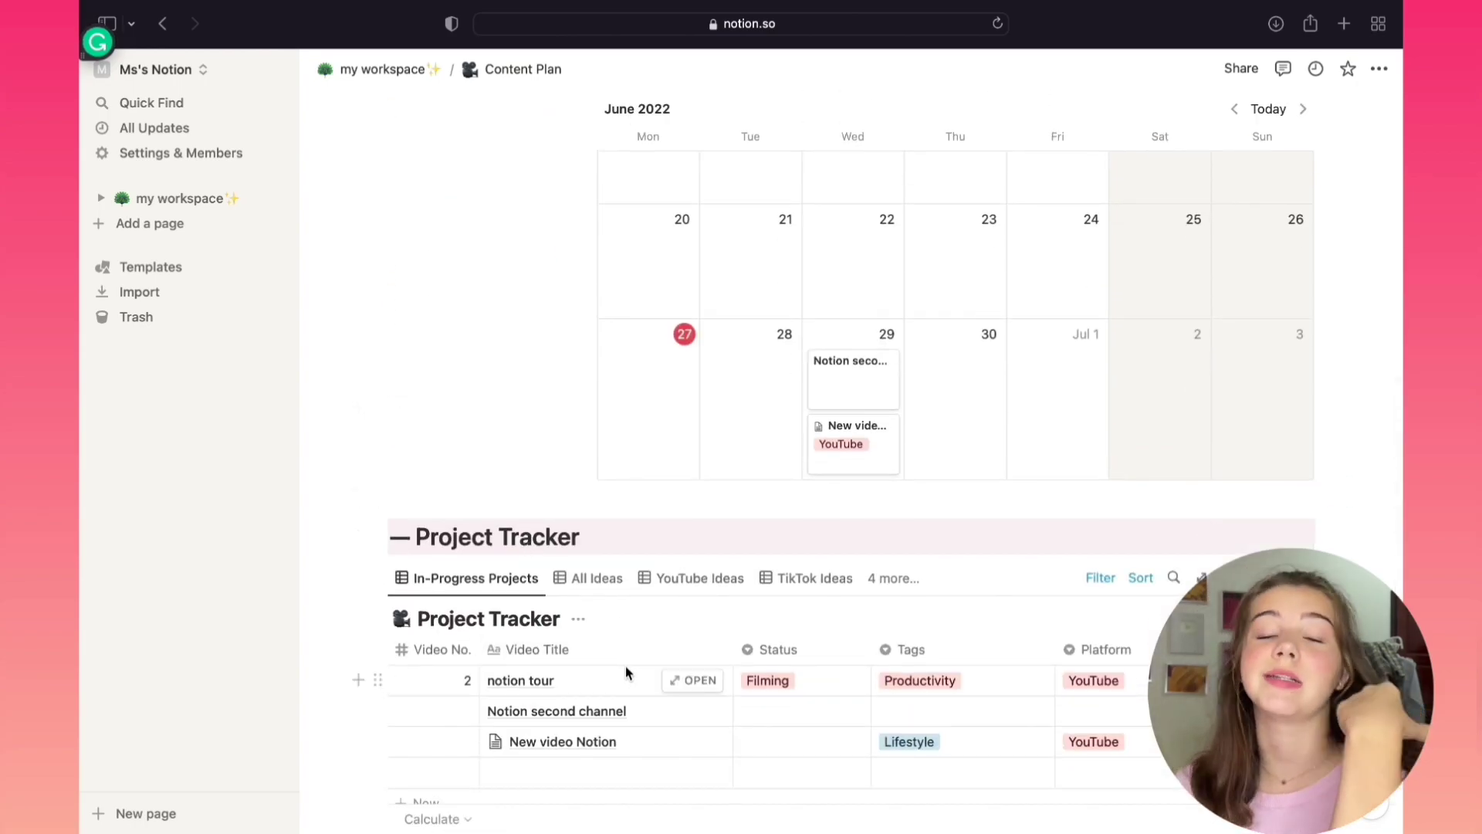
scroll(625, 673, down, 7)
scroll(631, 502, up, 10)
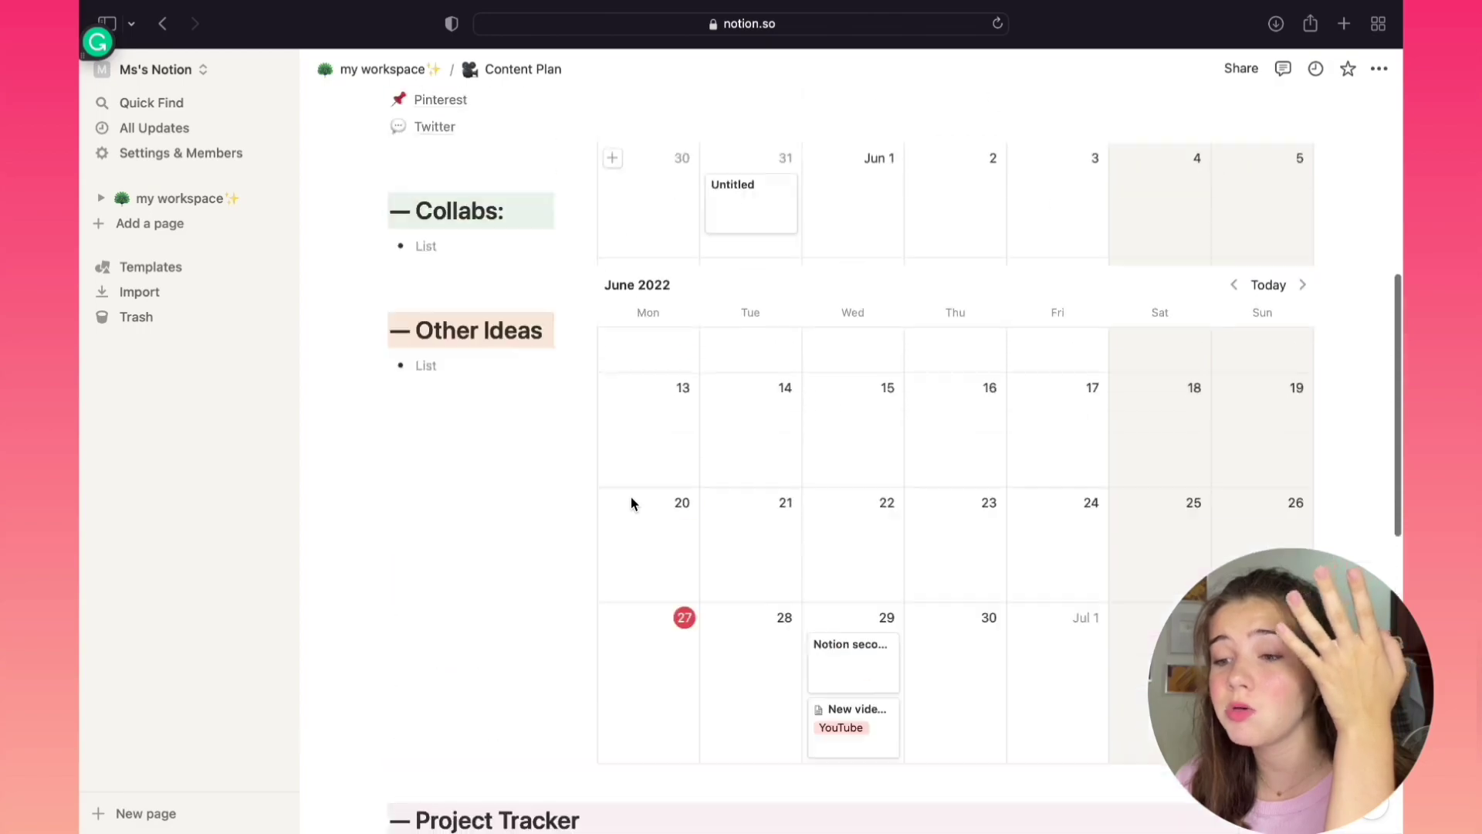
scroll(631, 504, up, 8)
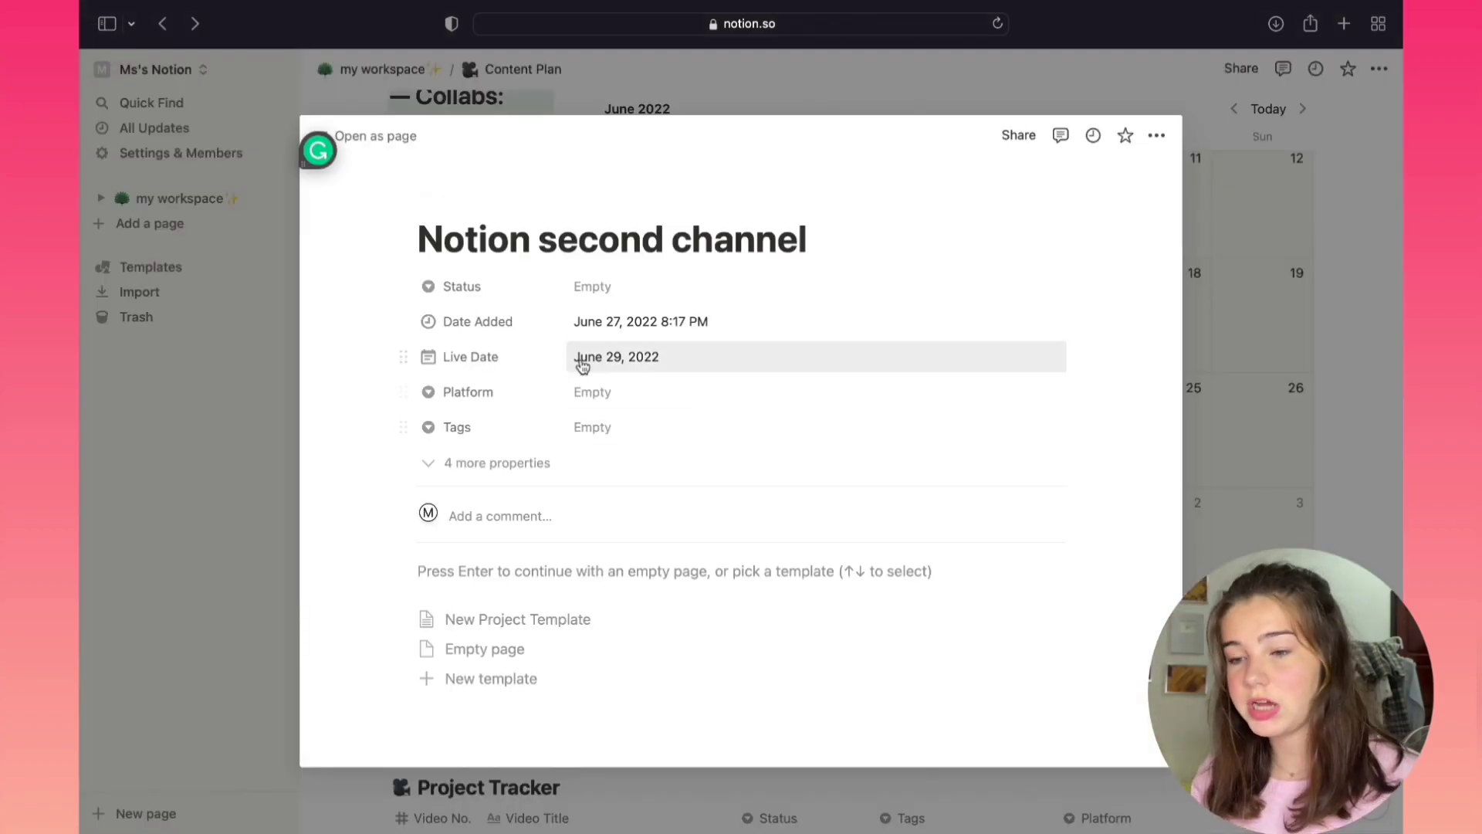
Step: Return to the my workspace page and open its calendar page to view the Events table
click(195, 198)
click(195, 198)
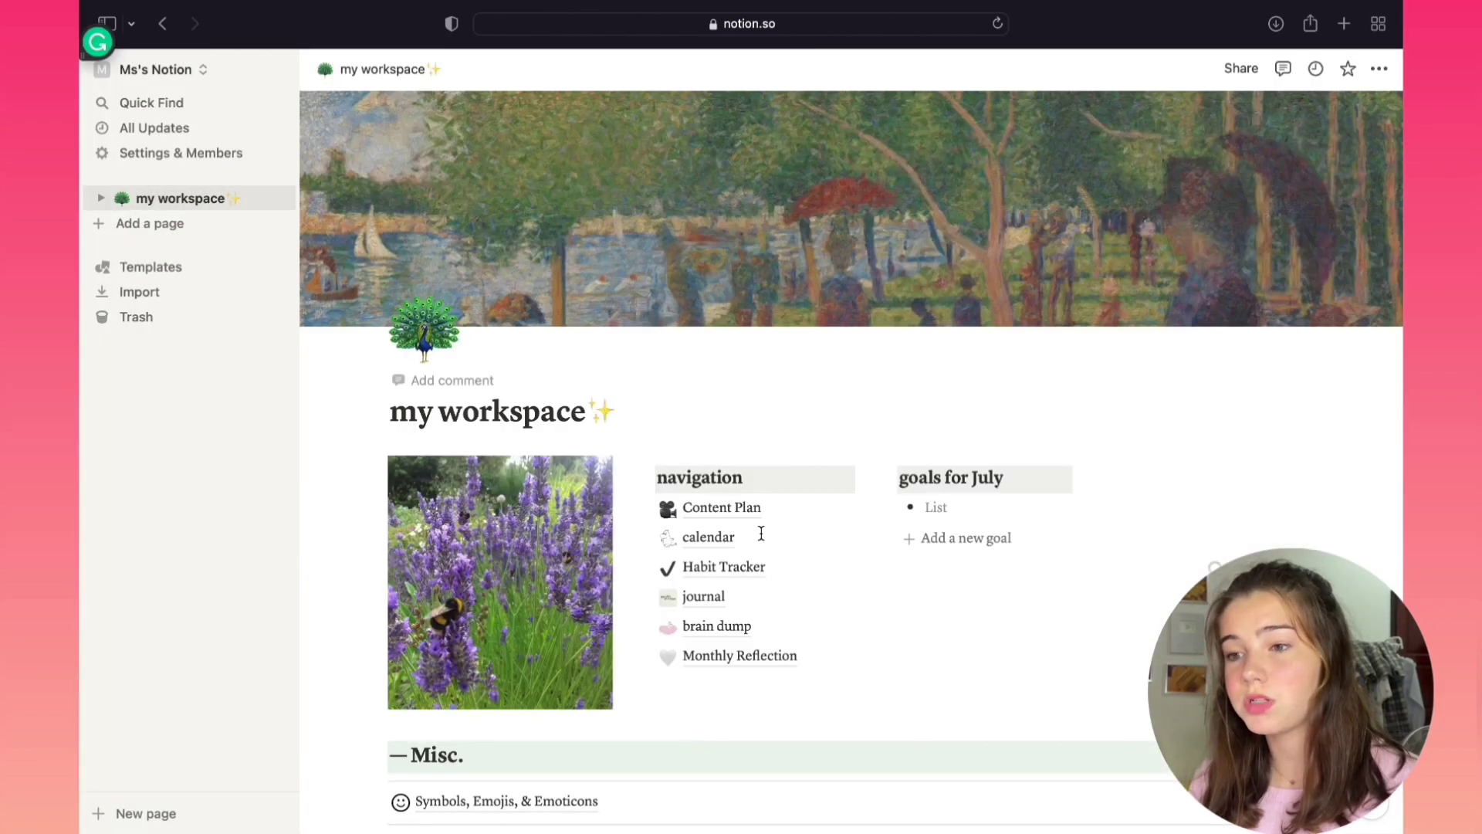
click(710, 543)
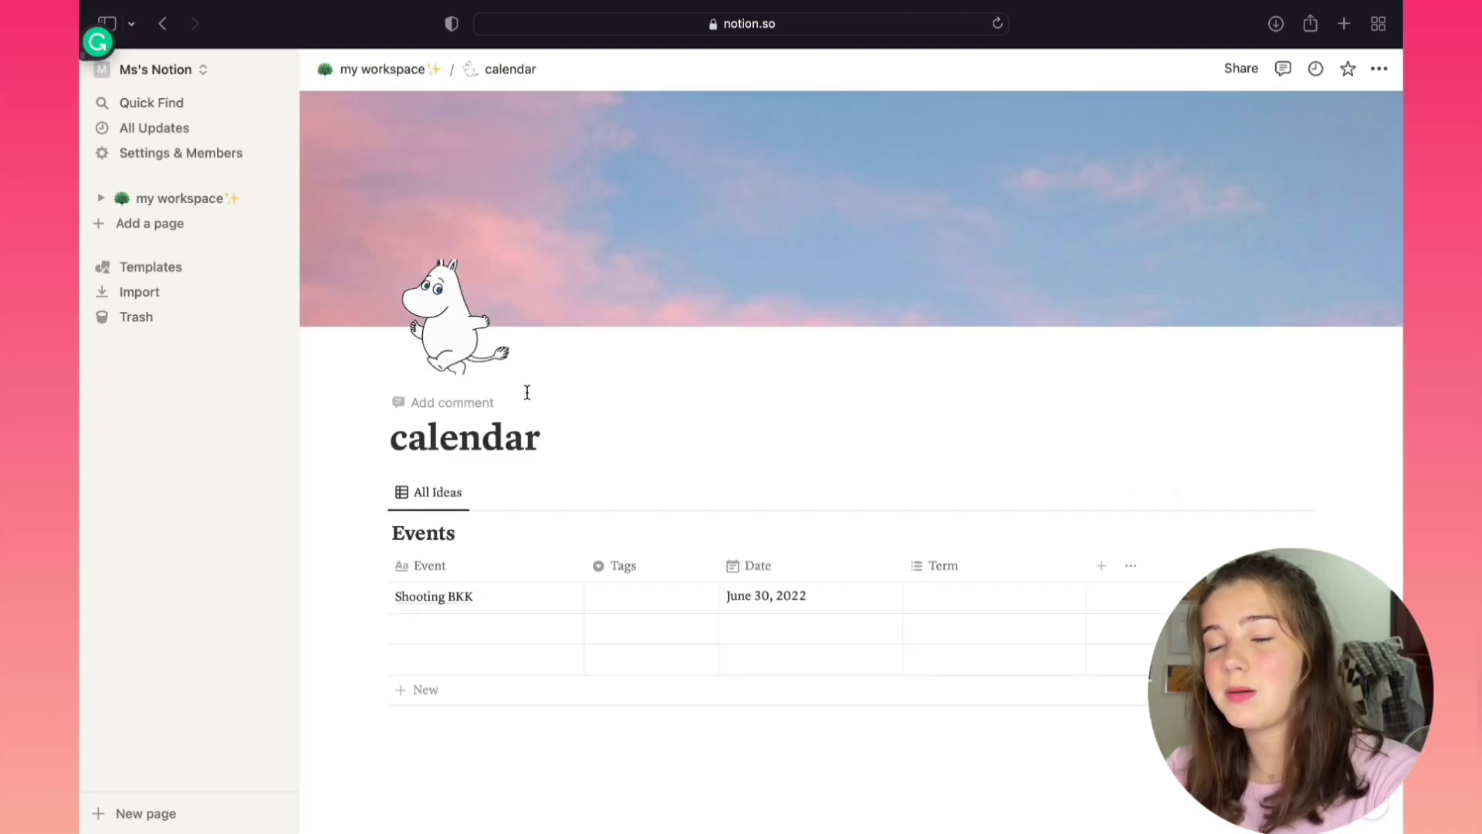
scroll(527, 392, down, 3)
mouse_move(527, 393)
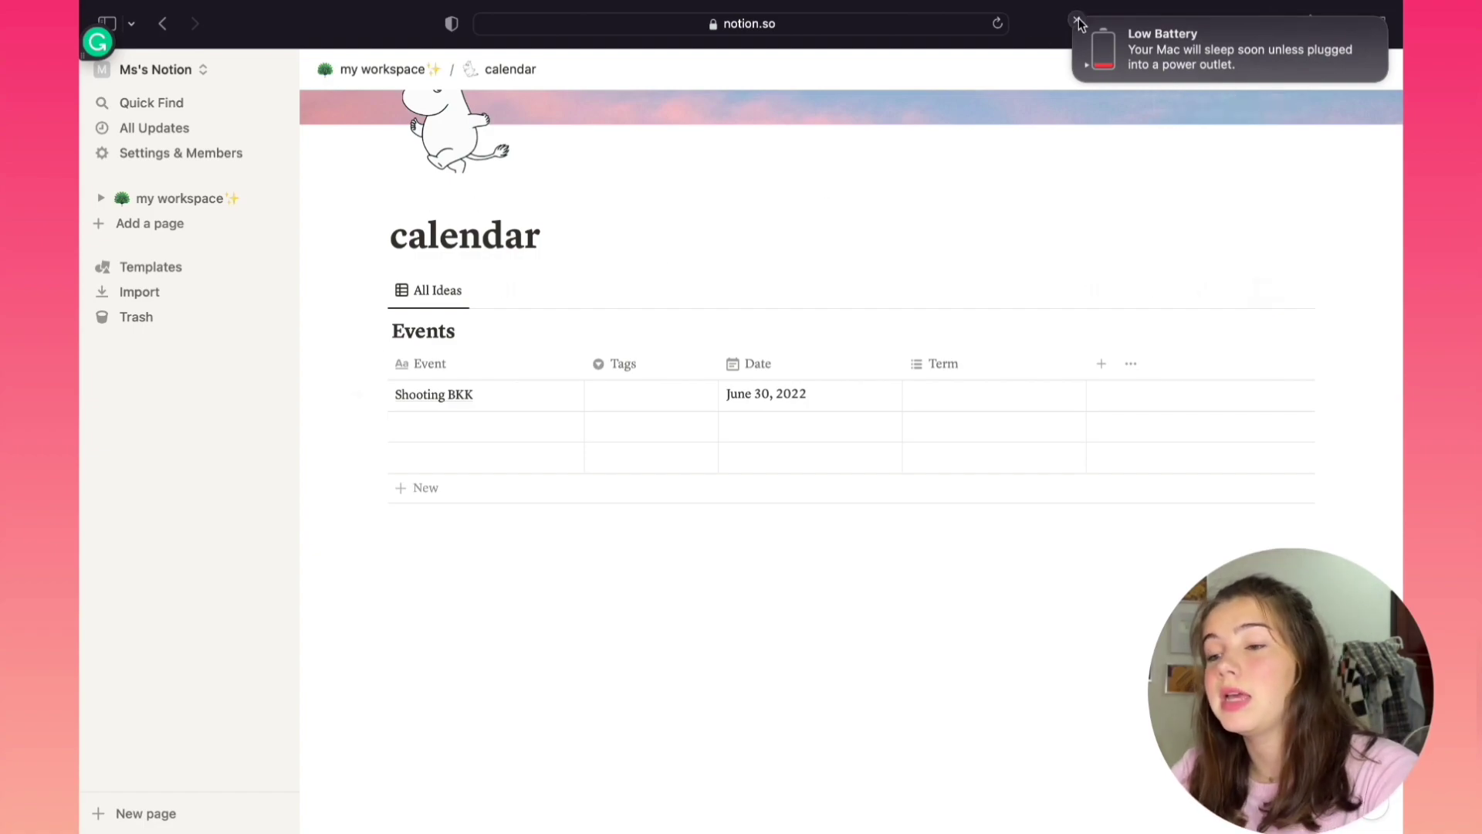
click(1077, 23)
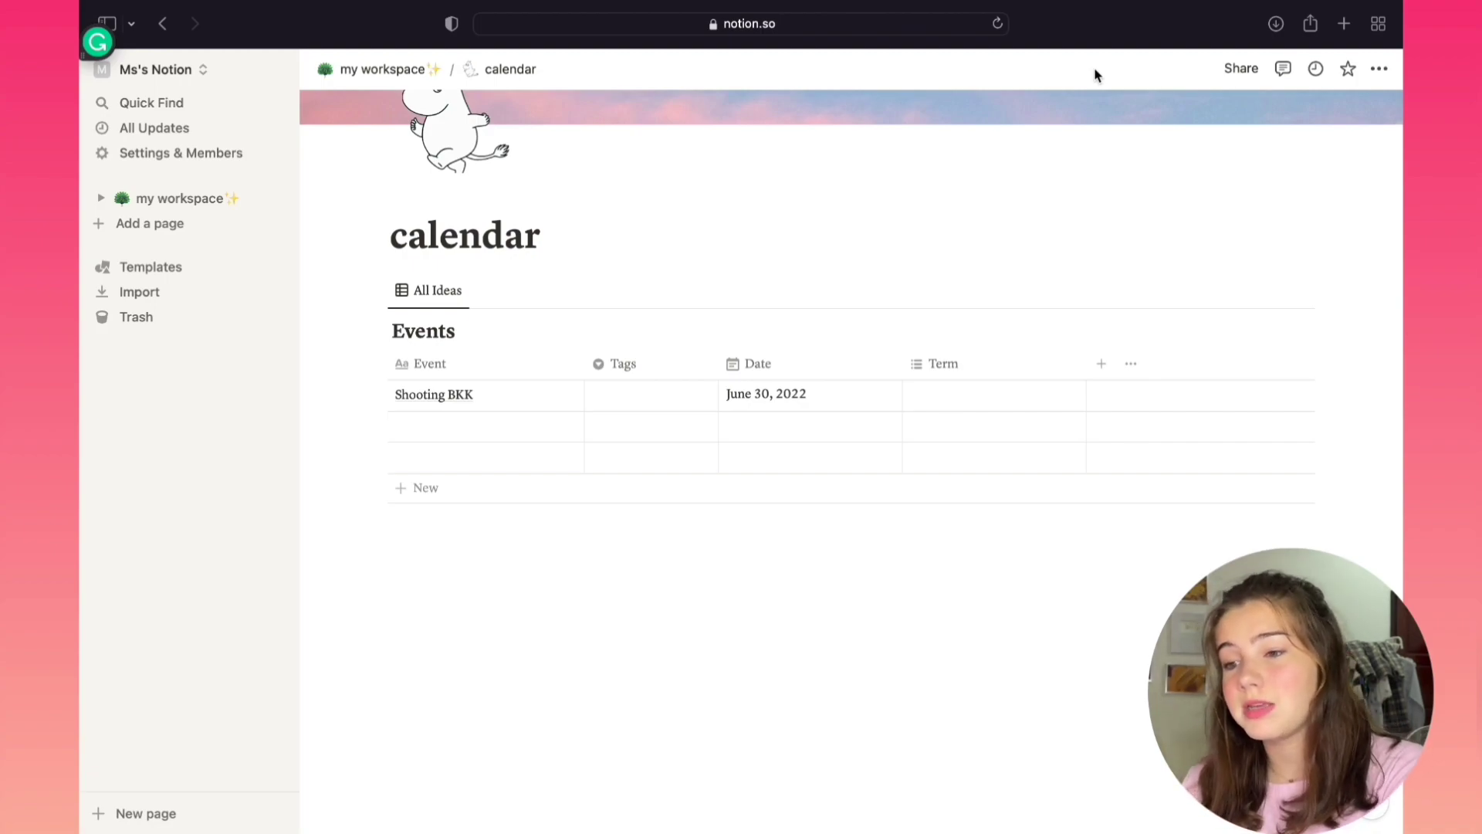
scroll(842, 386, up, 3)
scroll(842, 500, down, 3)
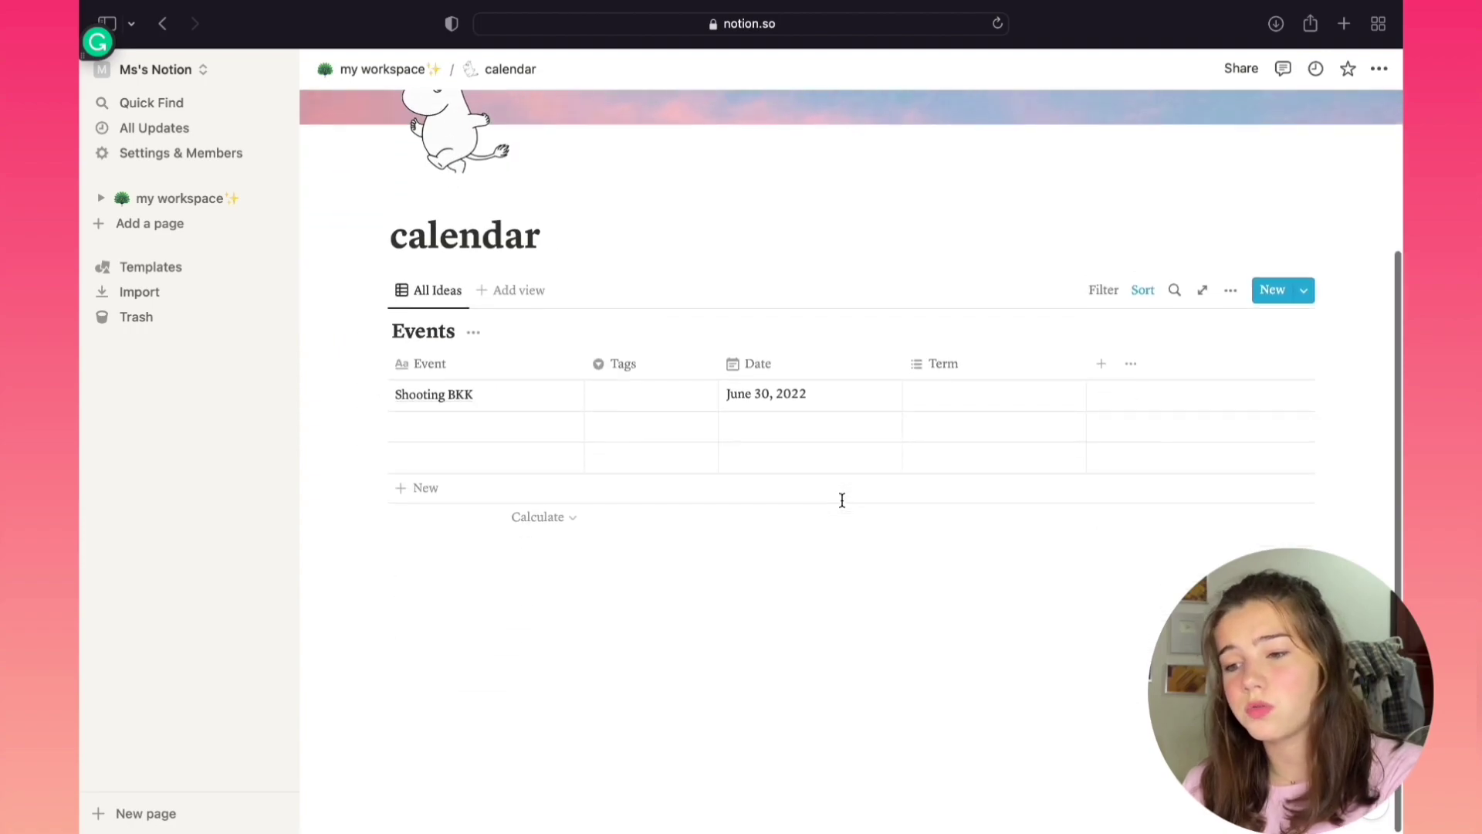
Step: Add an event named "Work" dated July 8, 2022 to the Events table
click(464, 429)
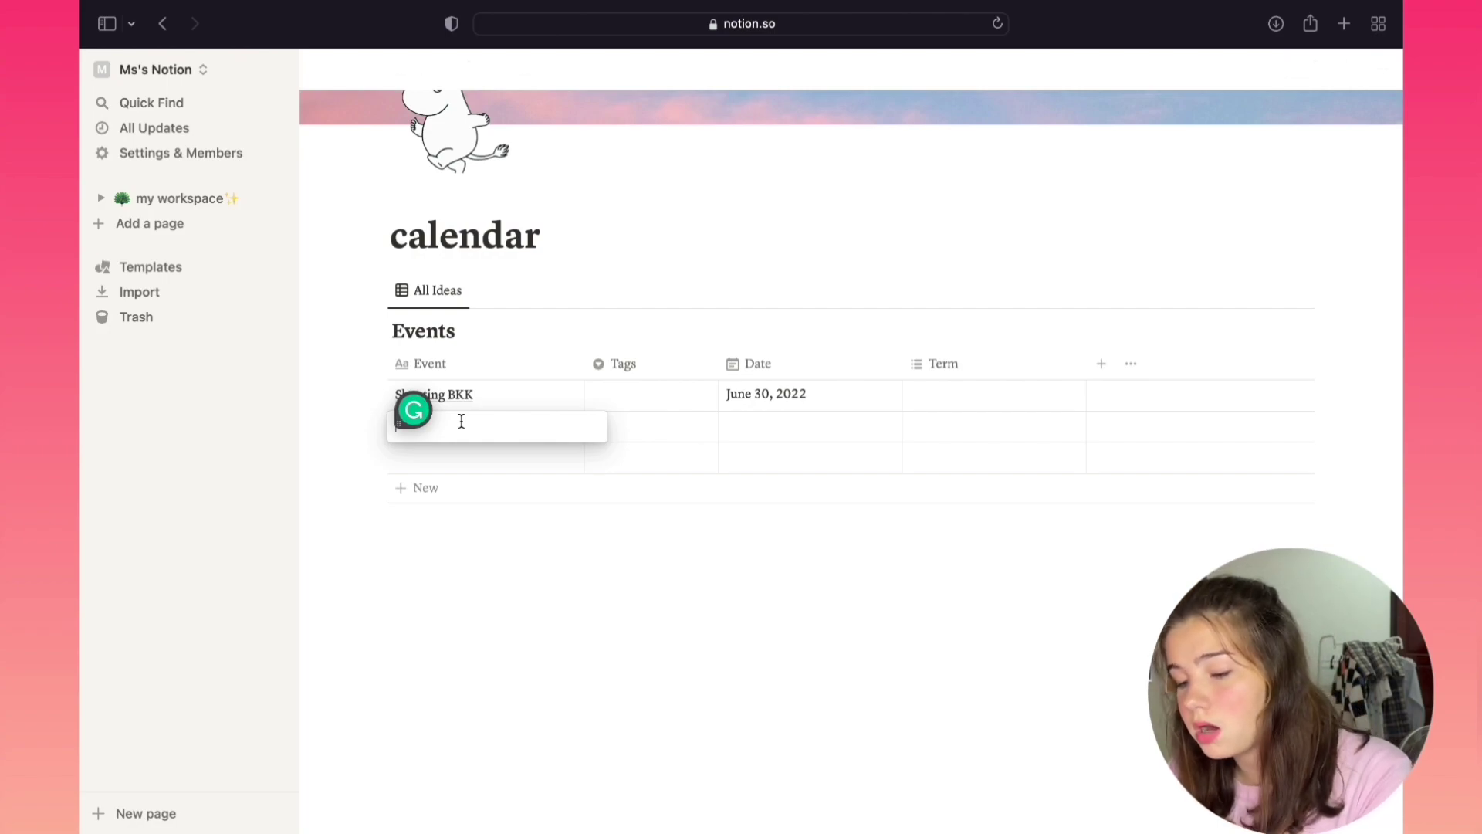
text(Work)
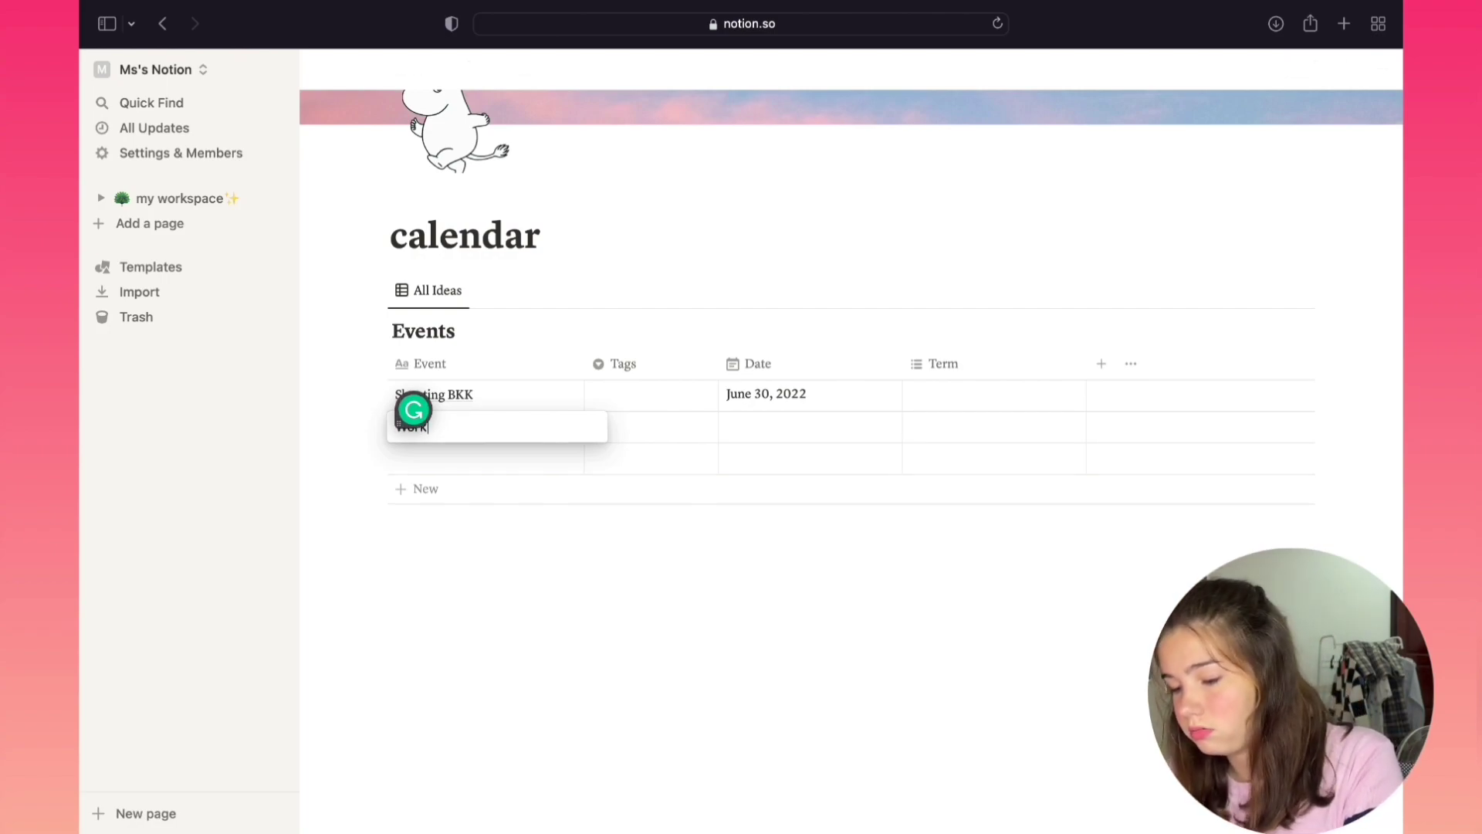
key(Return)
click(774, 421)
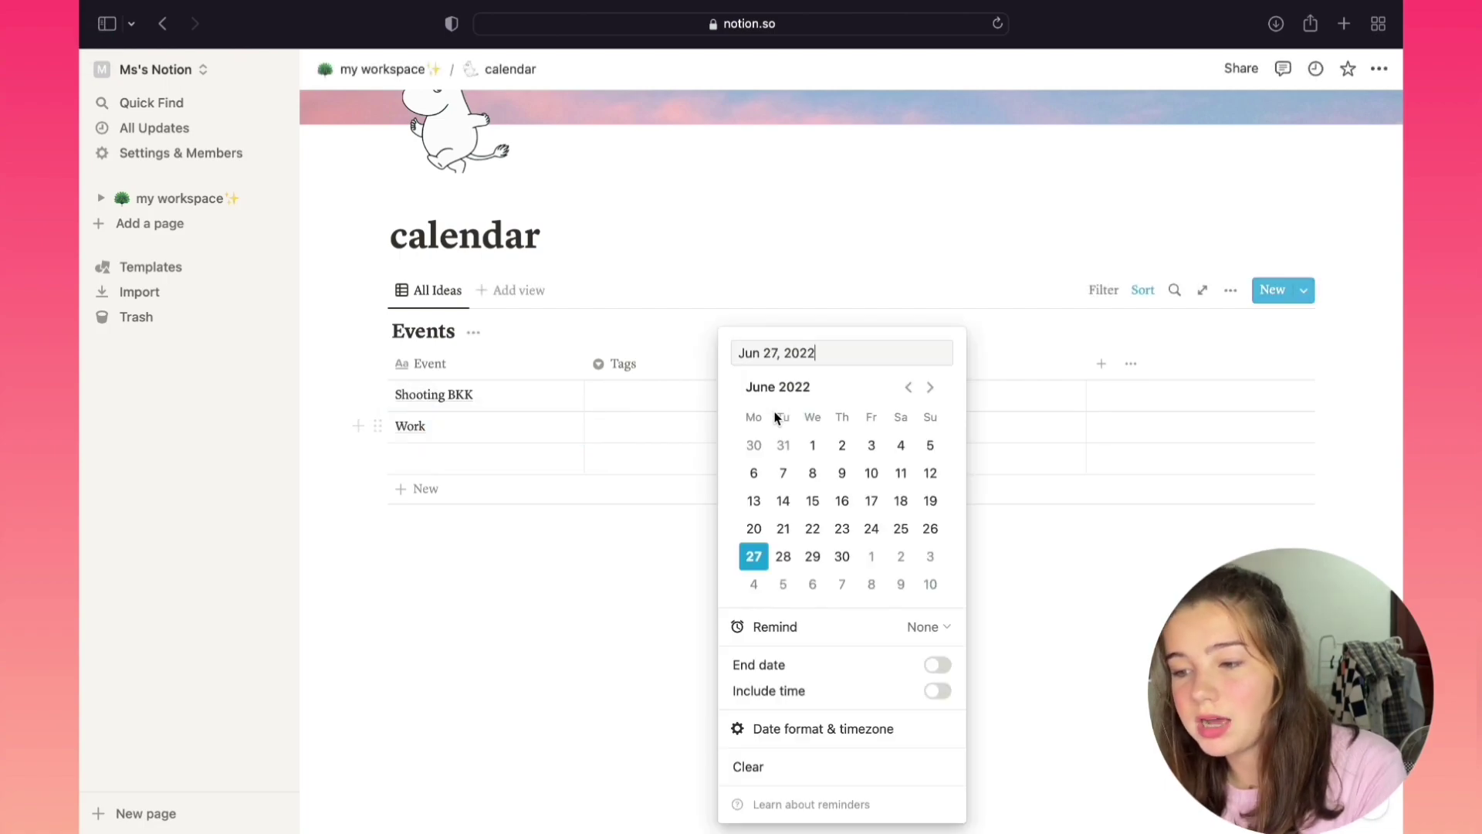
click(868, 586)
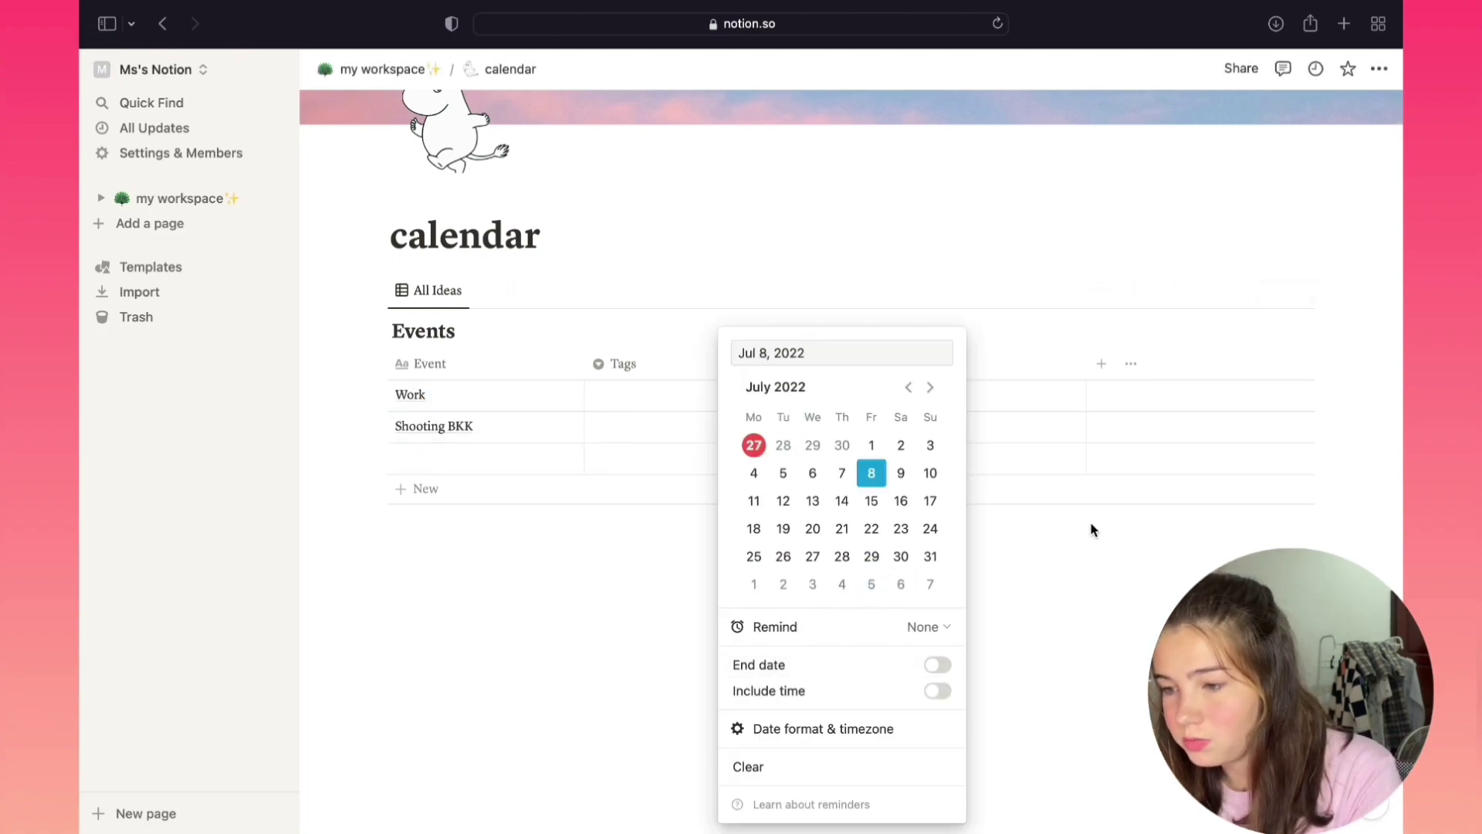
click(1093, 530)
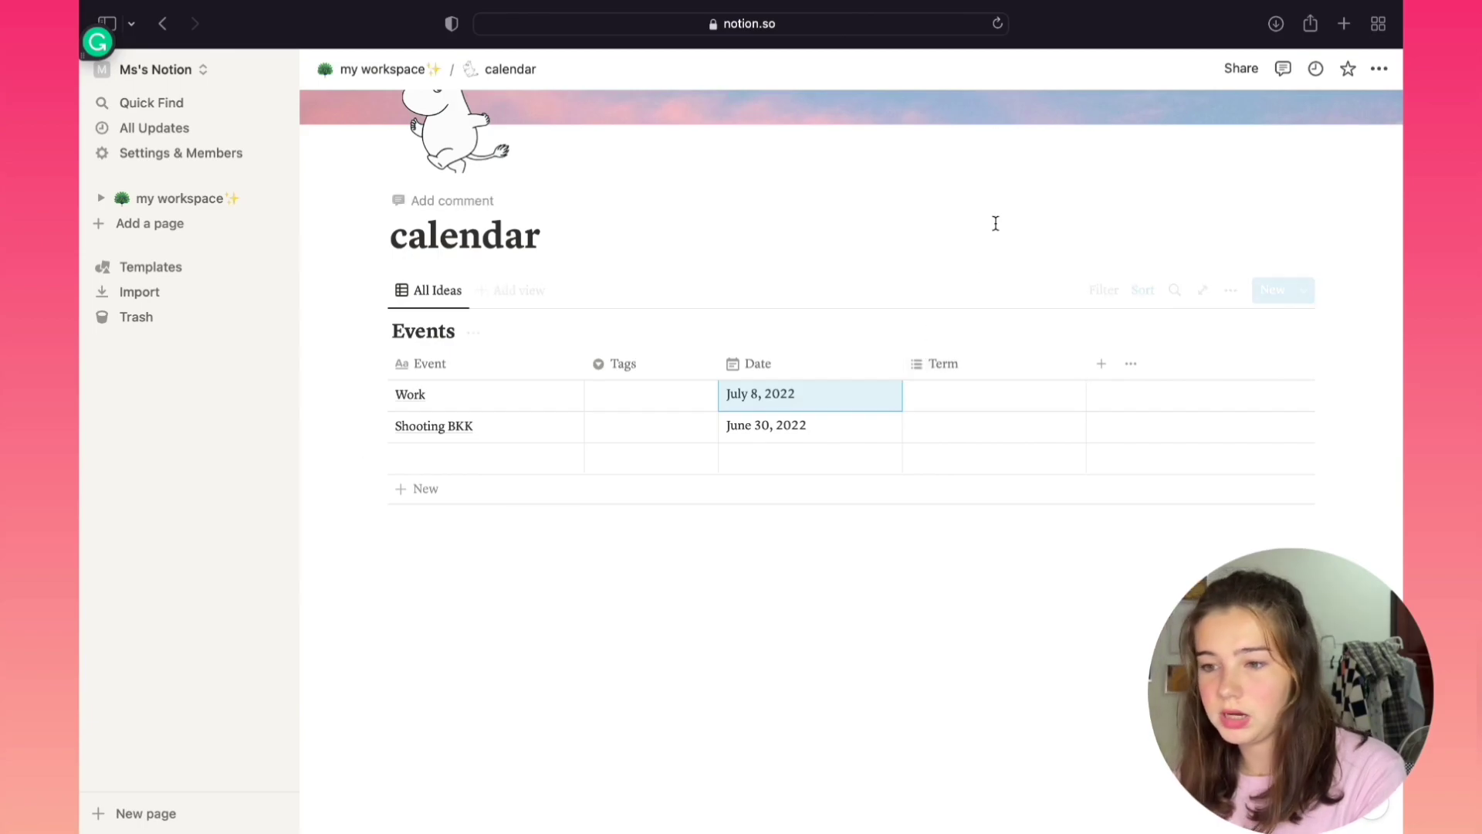
Step: Return to the my workspace page, open its Habit Tracker page and look through the March table
click(214, 223)
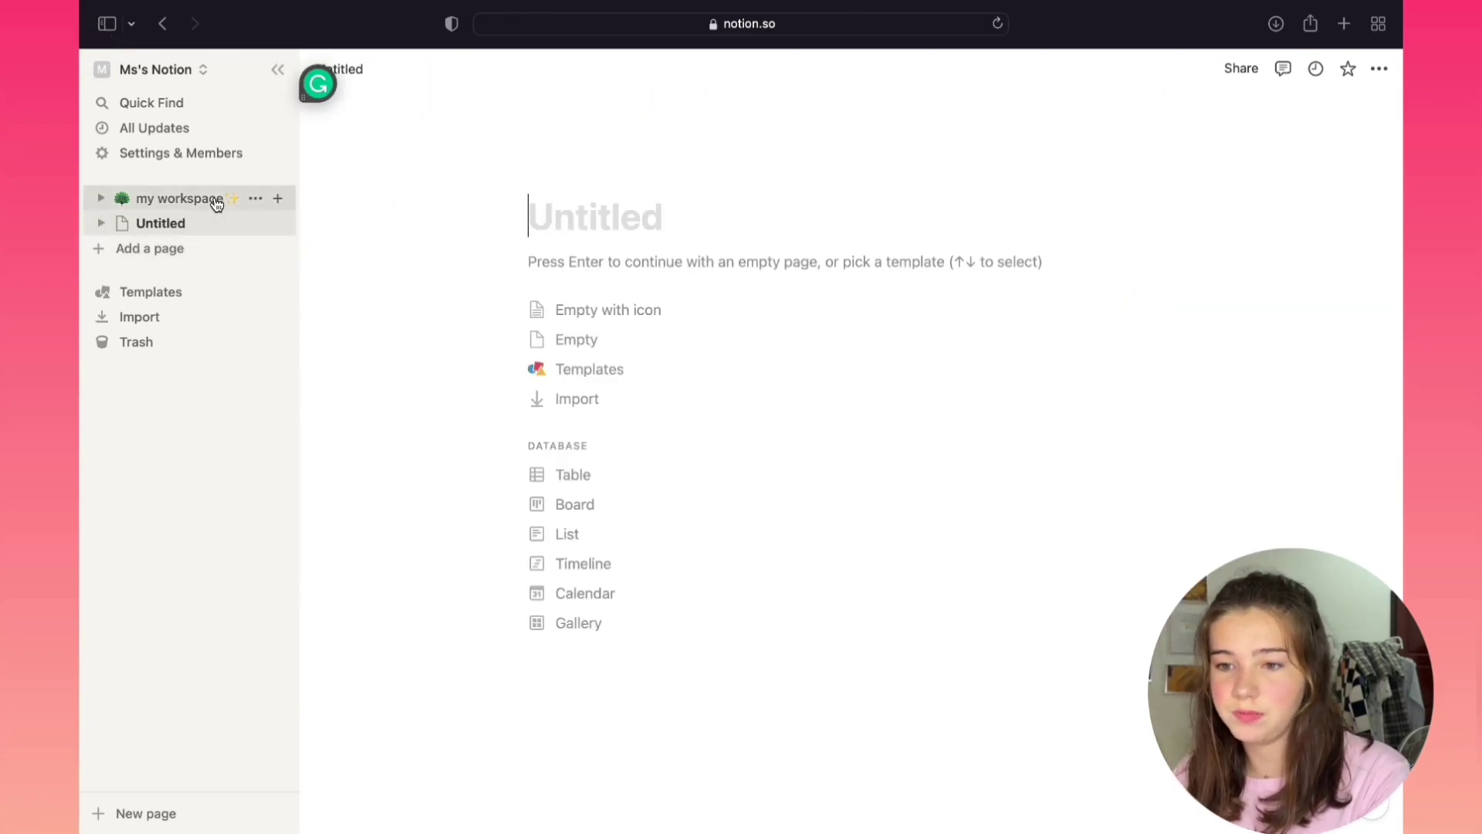
click(214, 198)
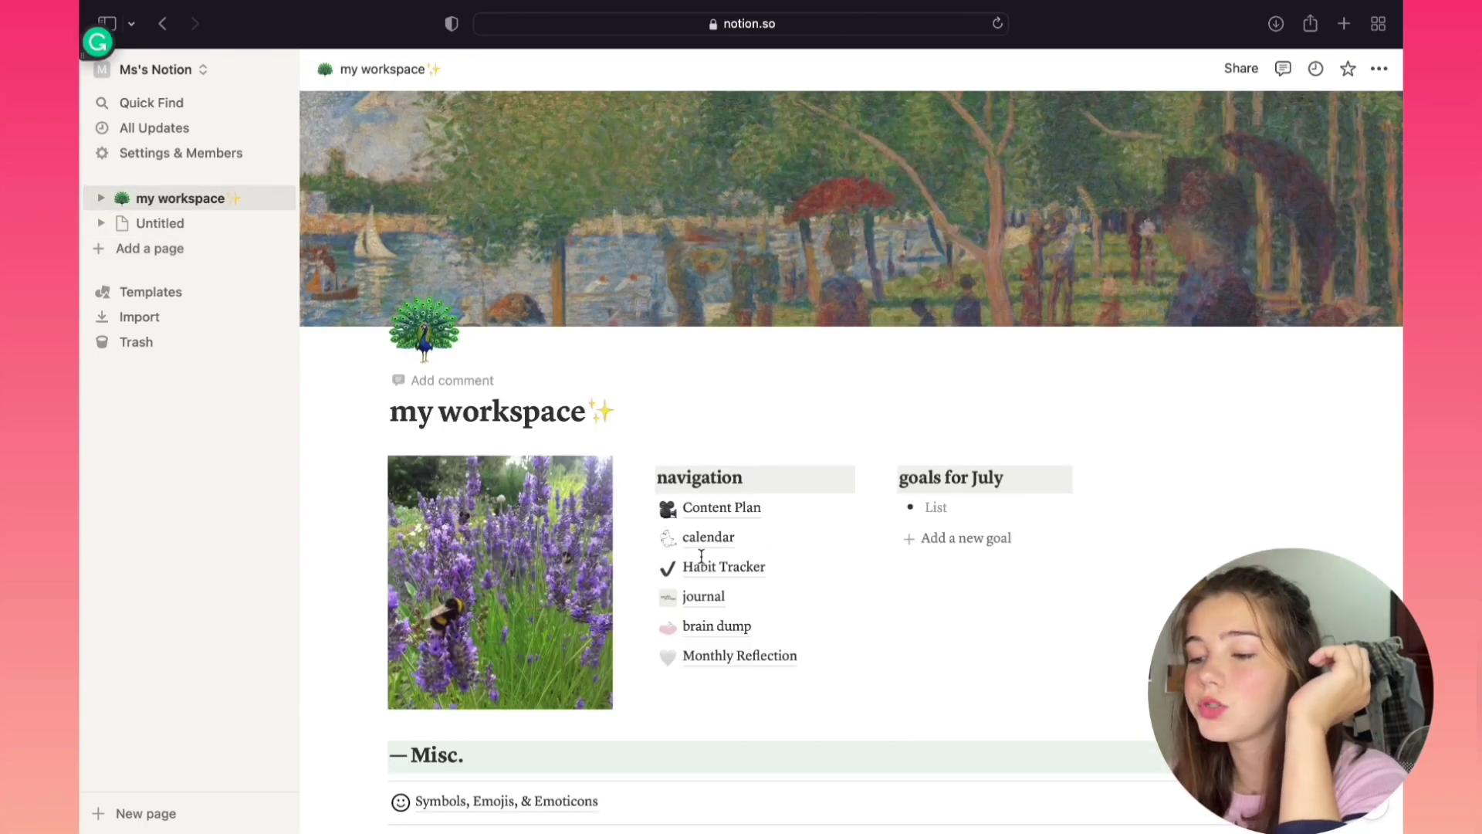
click(700, 565)
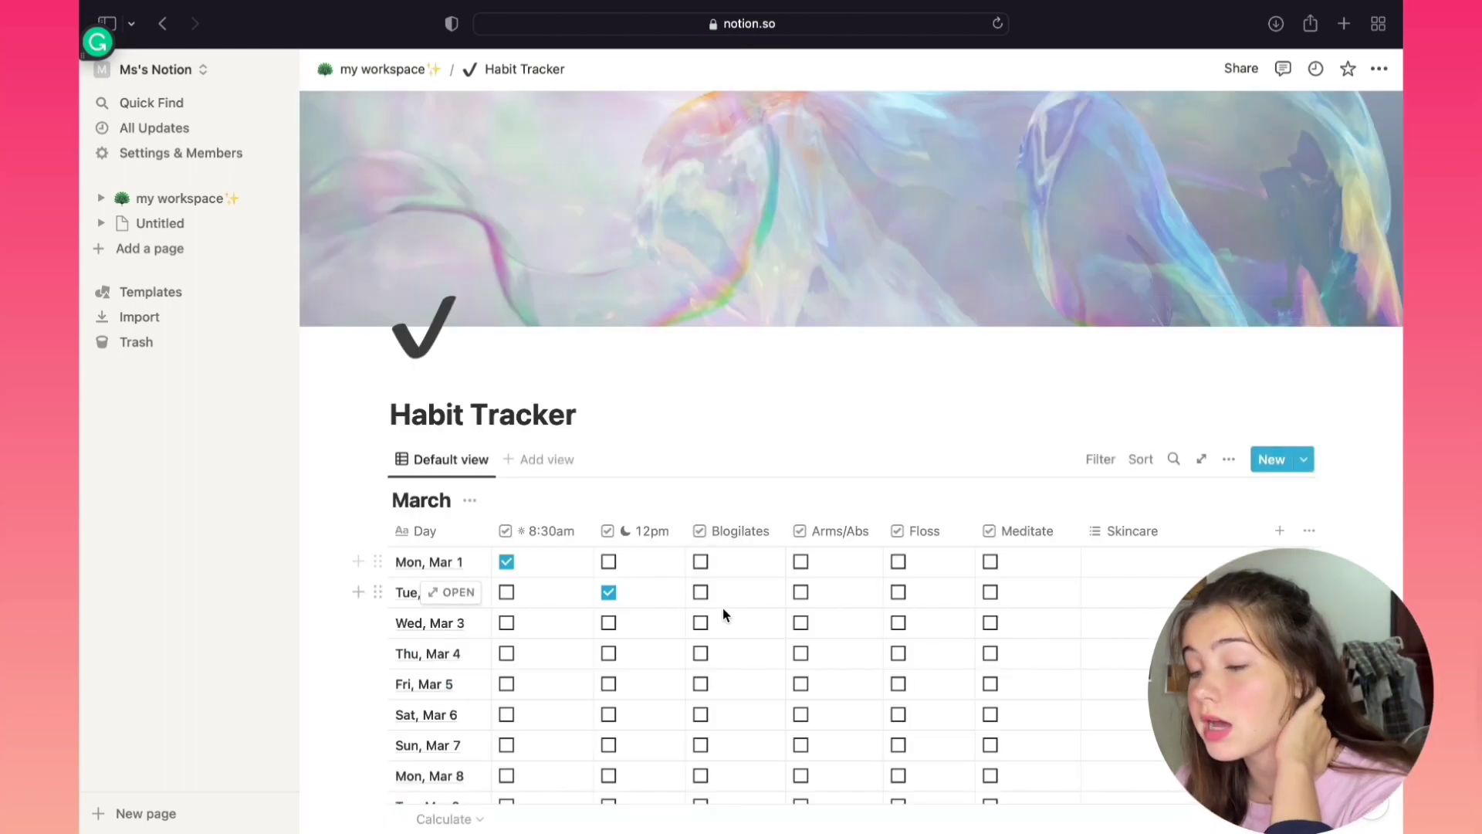
scroll(720, 610, down, 3)
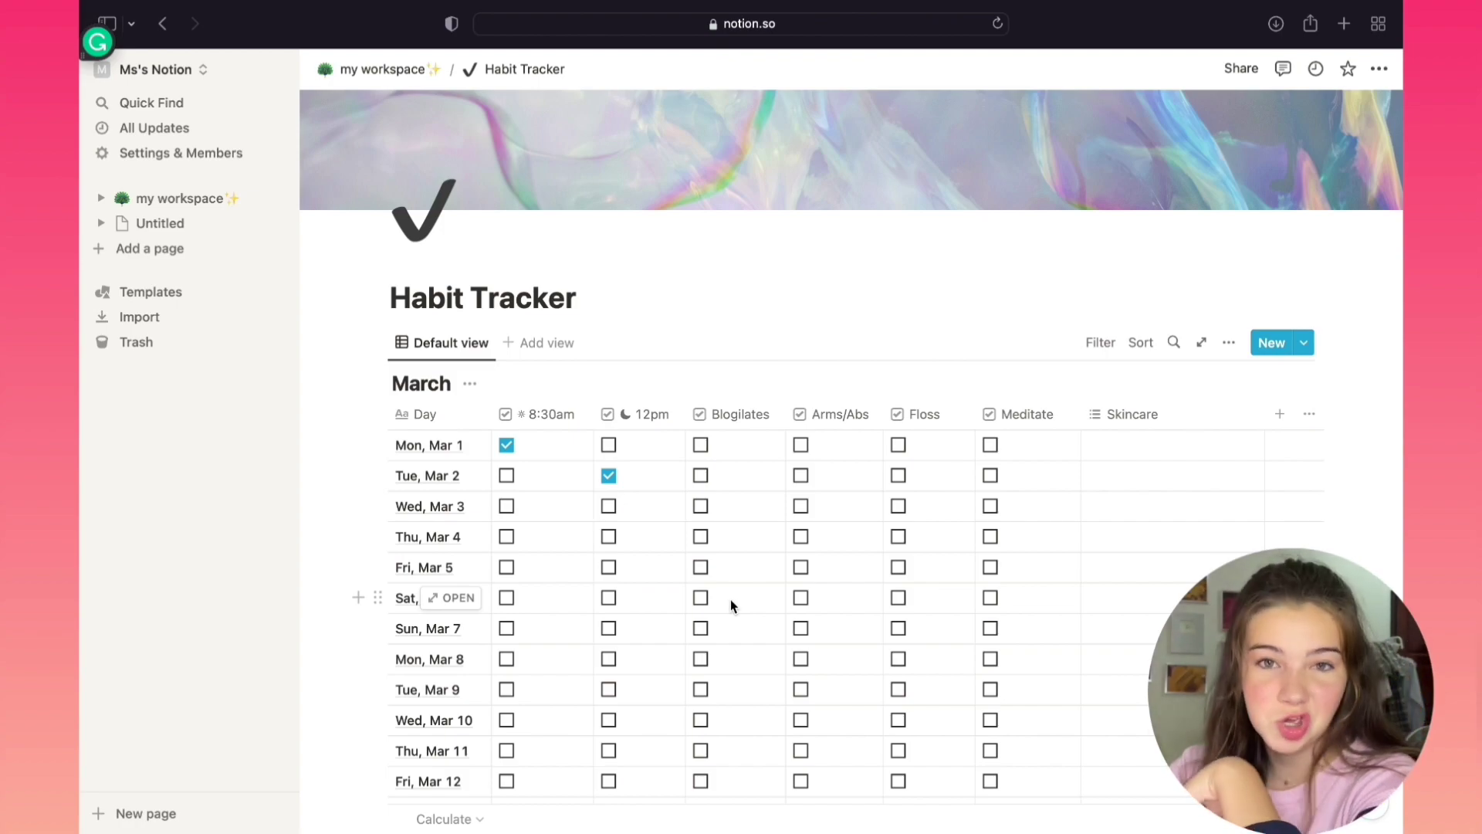
scroll(730, 599, down, 5)
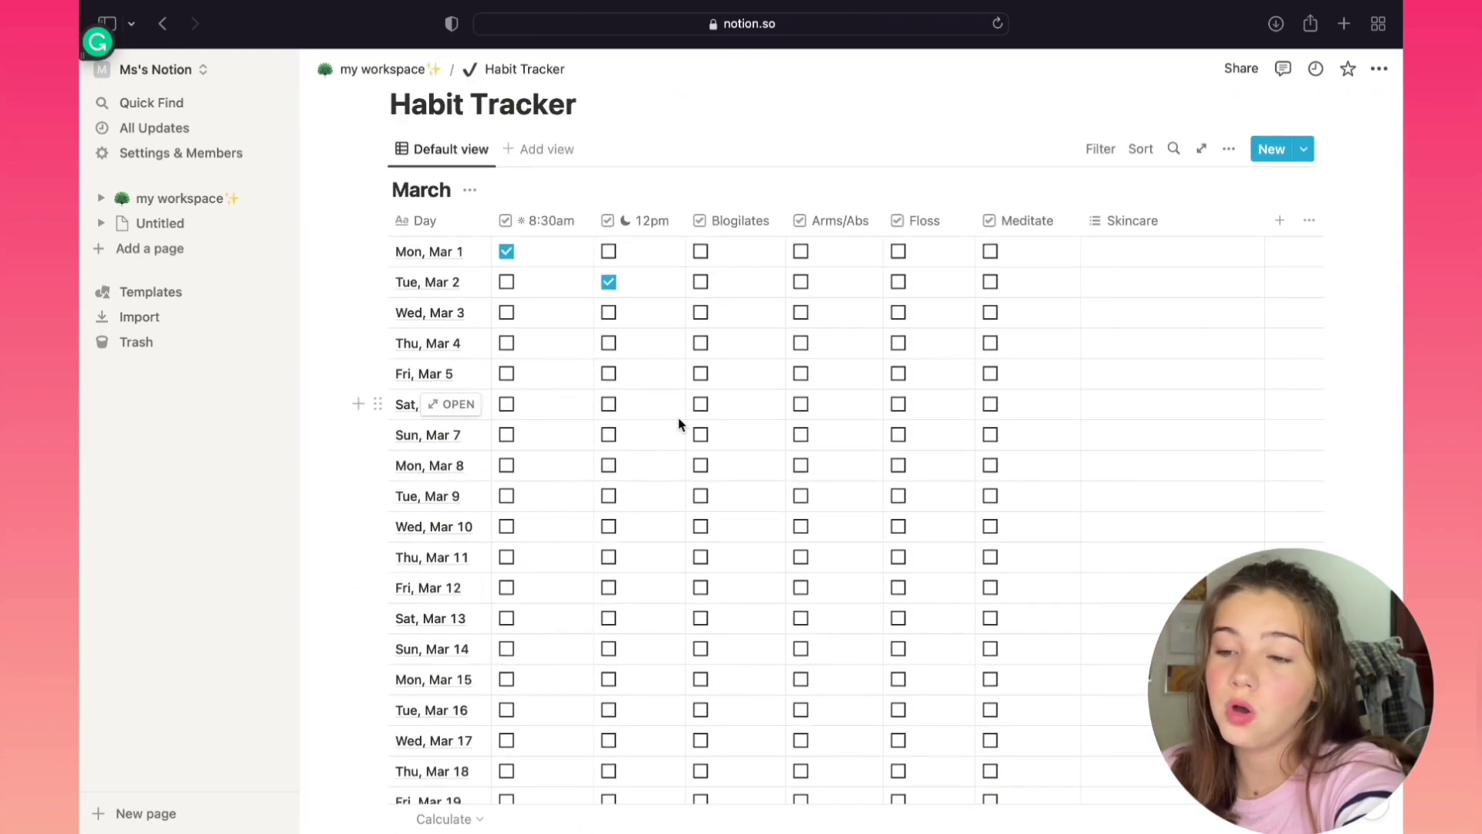
scroll(680, 423, down, 10)
scroll(572, 383, up, 15)
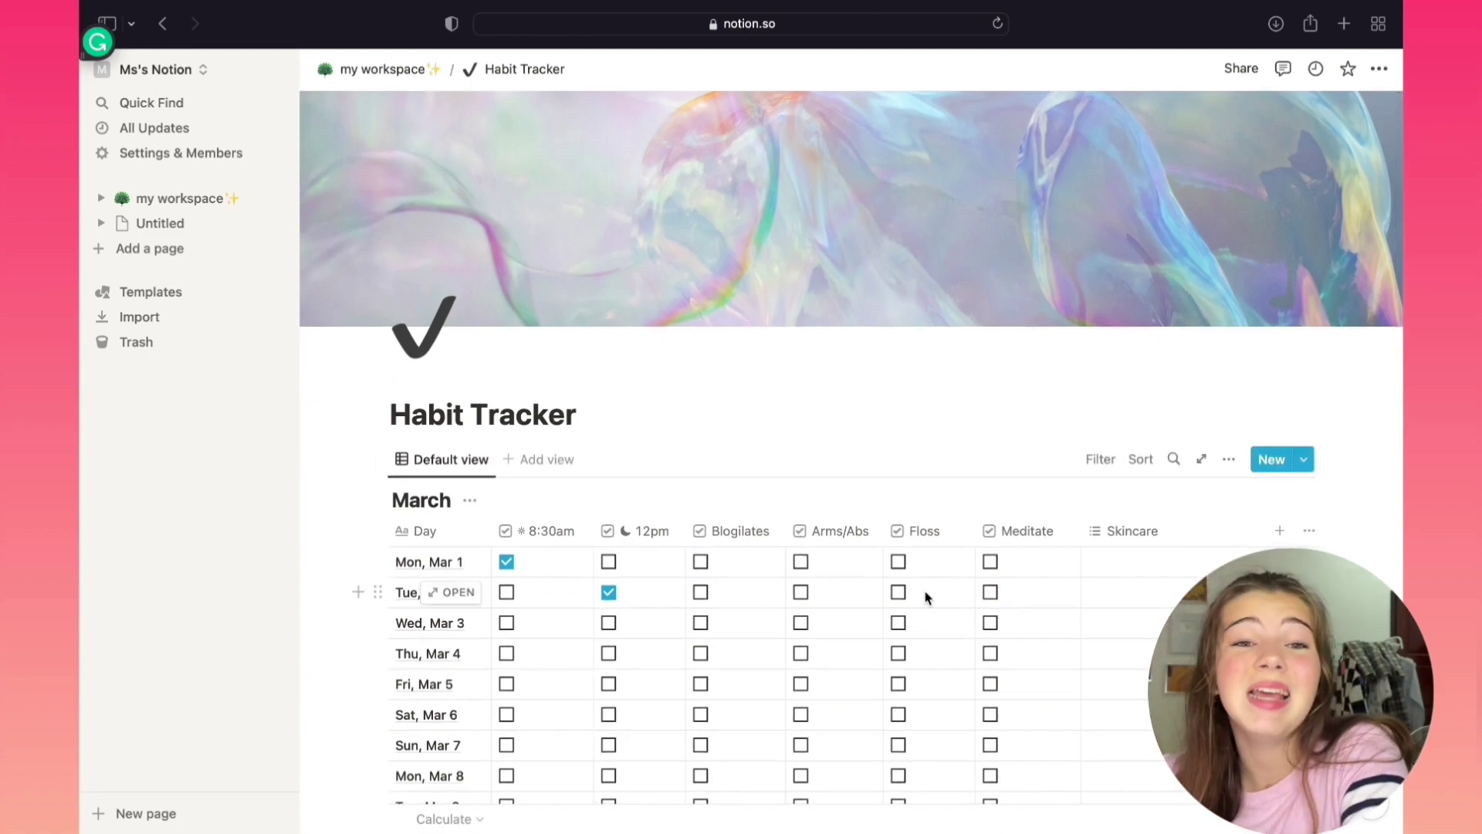
Step: Tick the Bogilates habit for Wed, Mar 3 in the March table and go back to the my workspace page
click(700, 622)
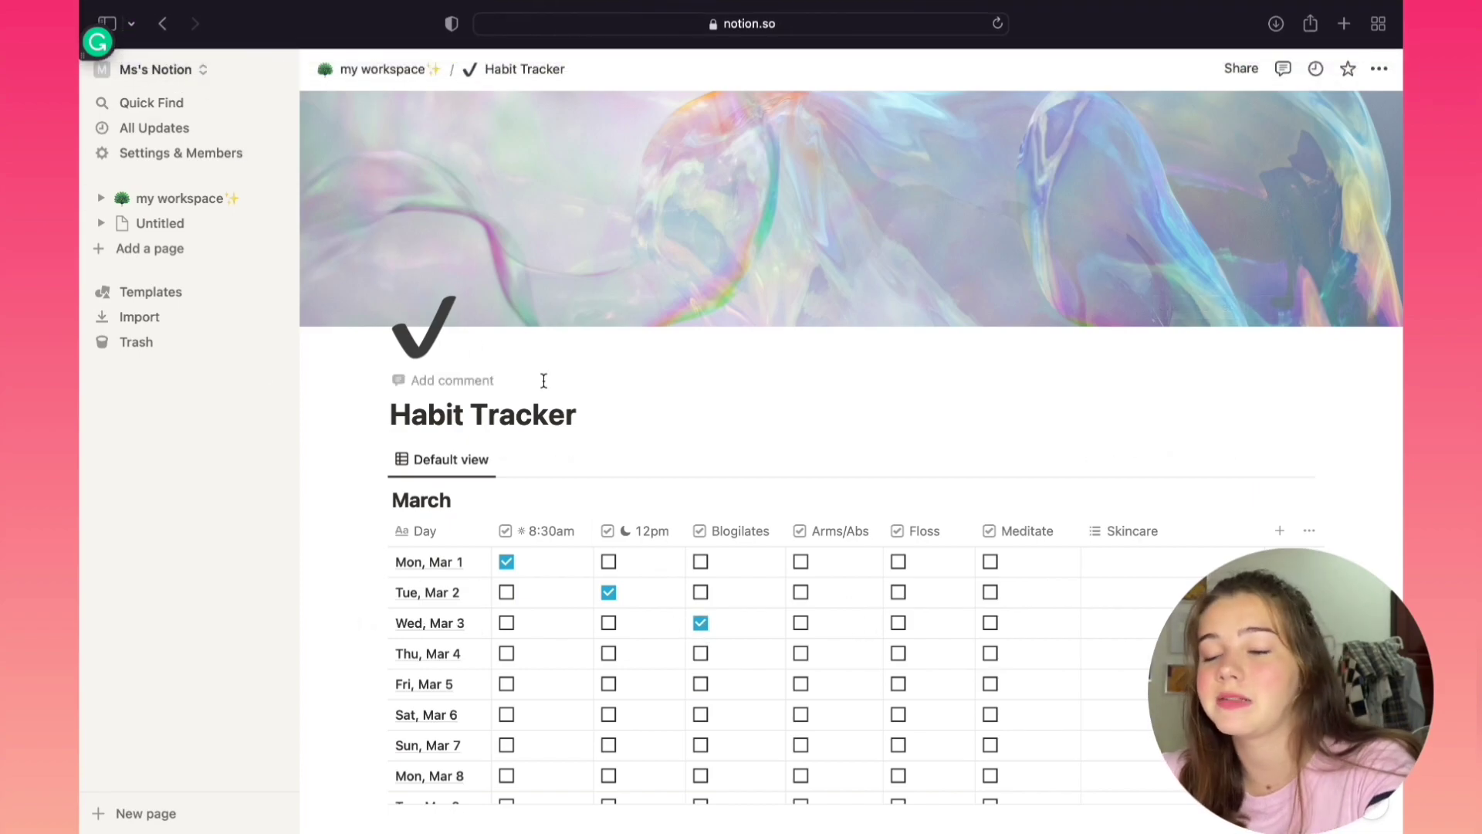
scroll(542, 380, down, 2)
click(186, 201)
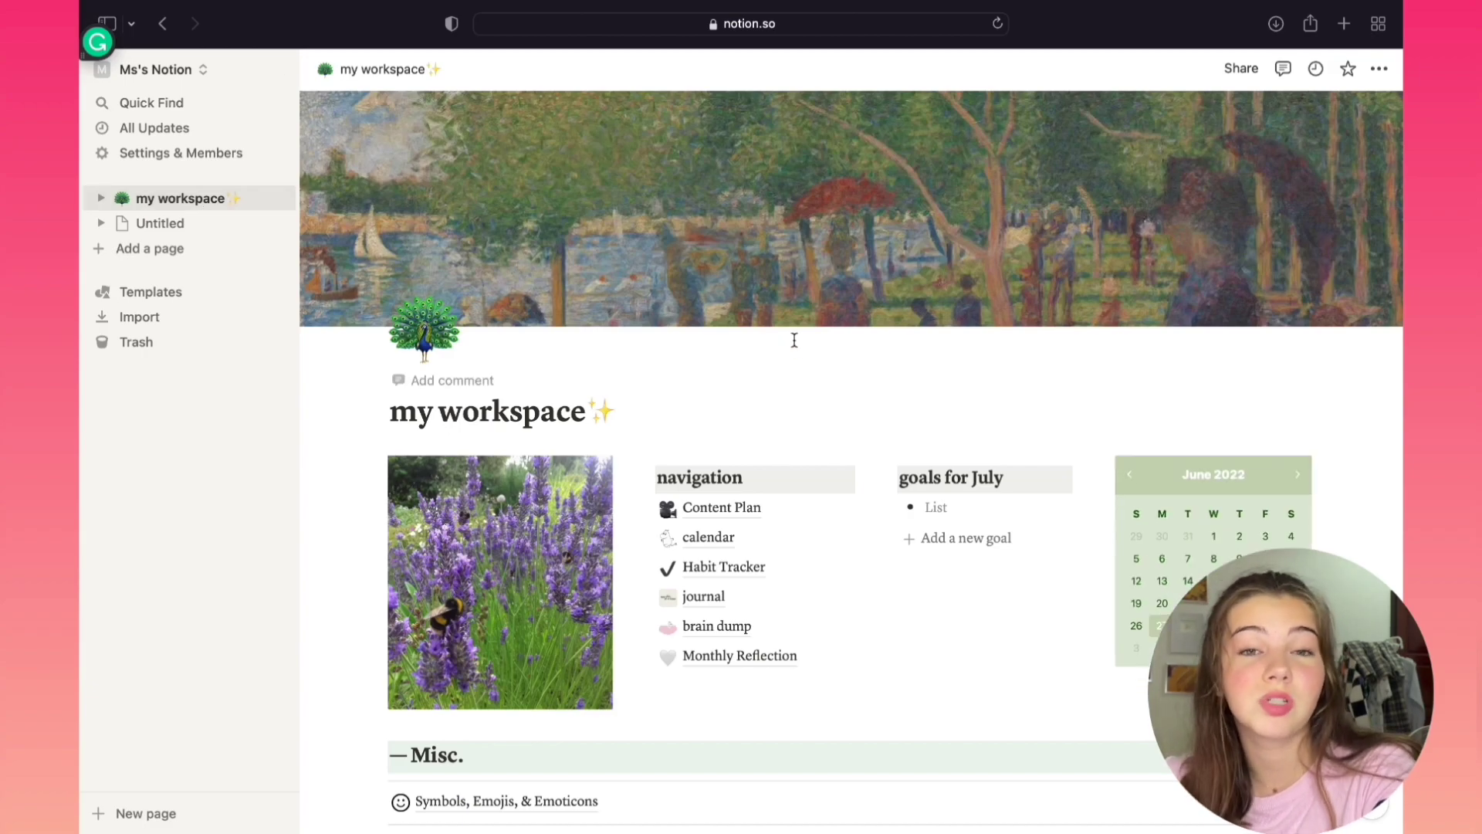
Step: Open the journal page and add an empty toggle directly below the june 2022 toggle
click(704, 599)
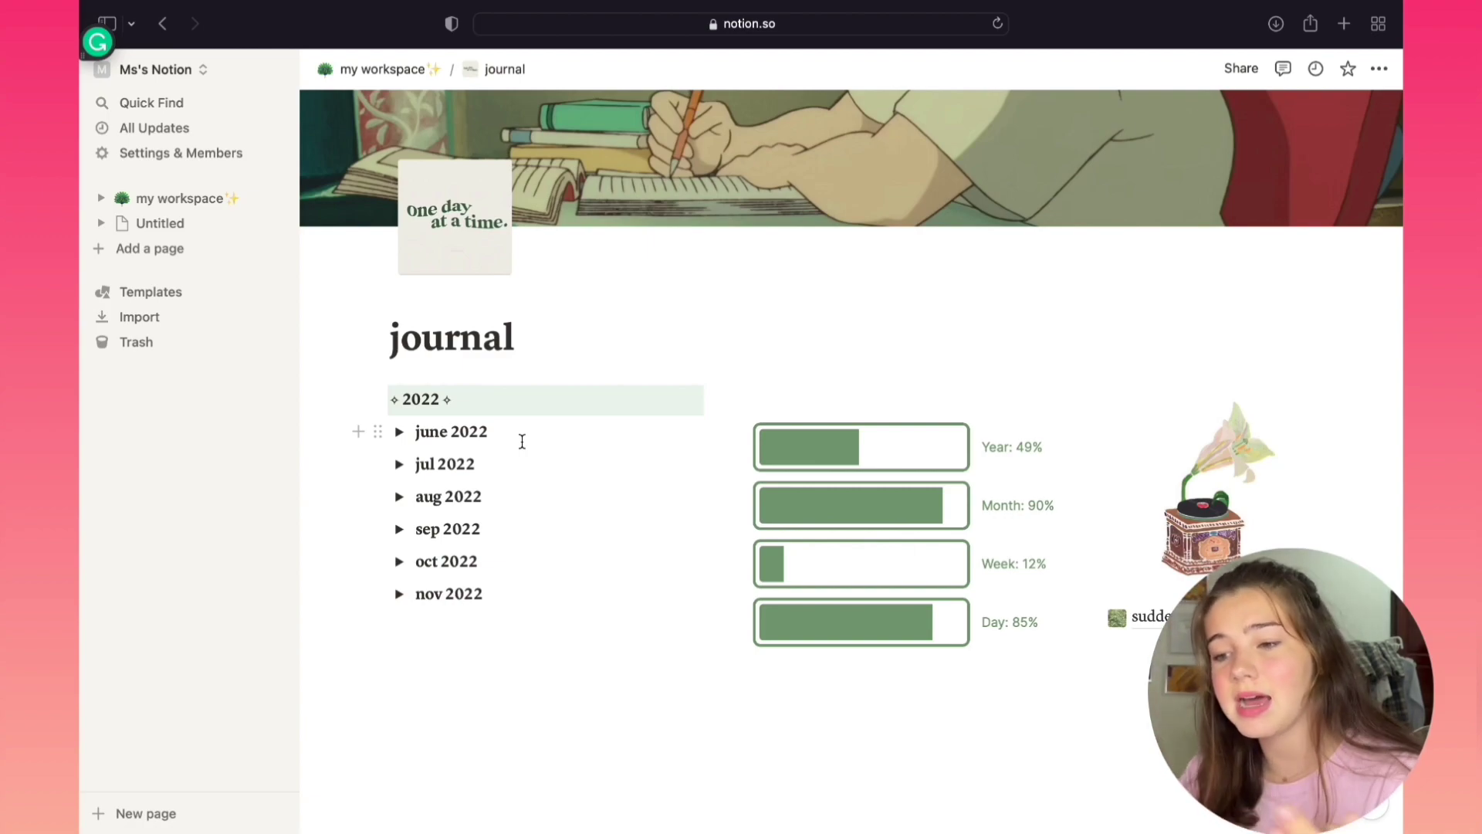
click(497, 430)
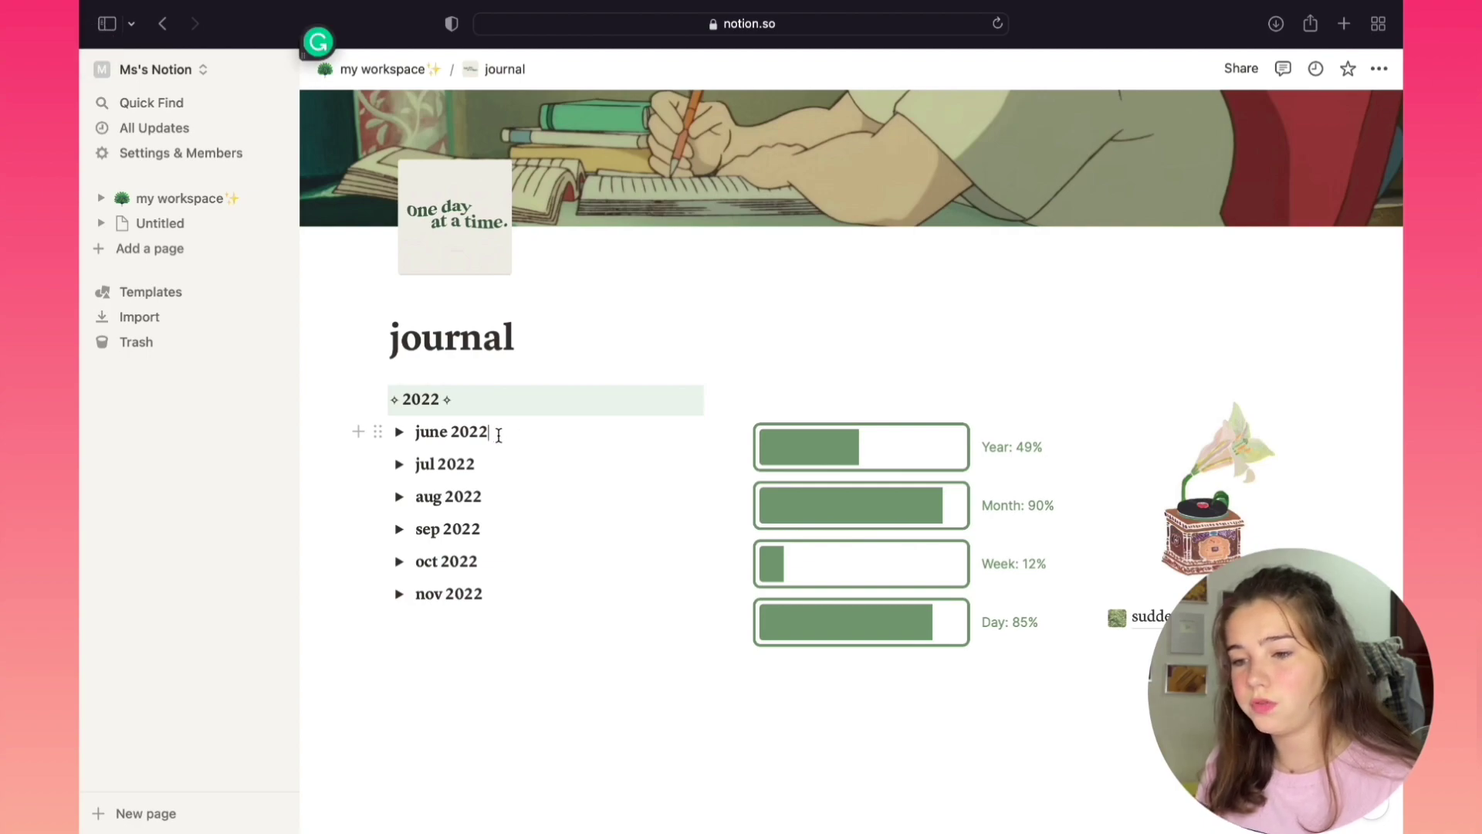
key(Return)
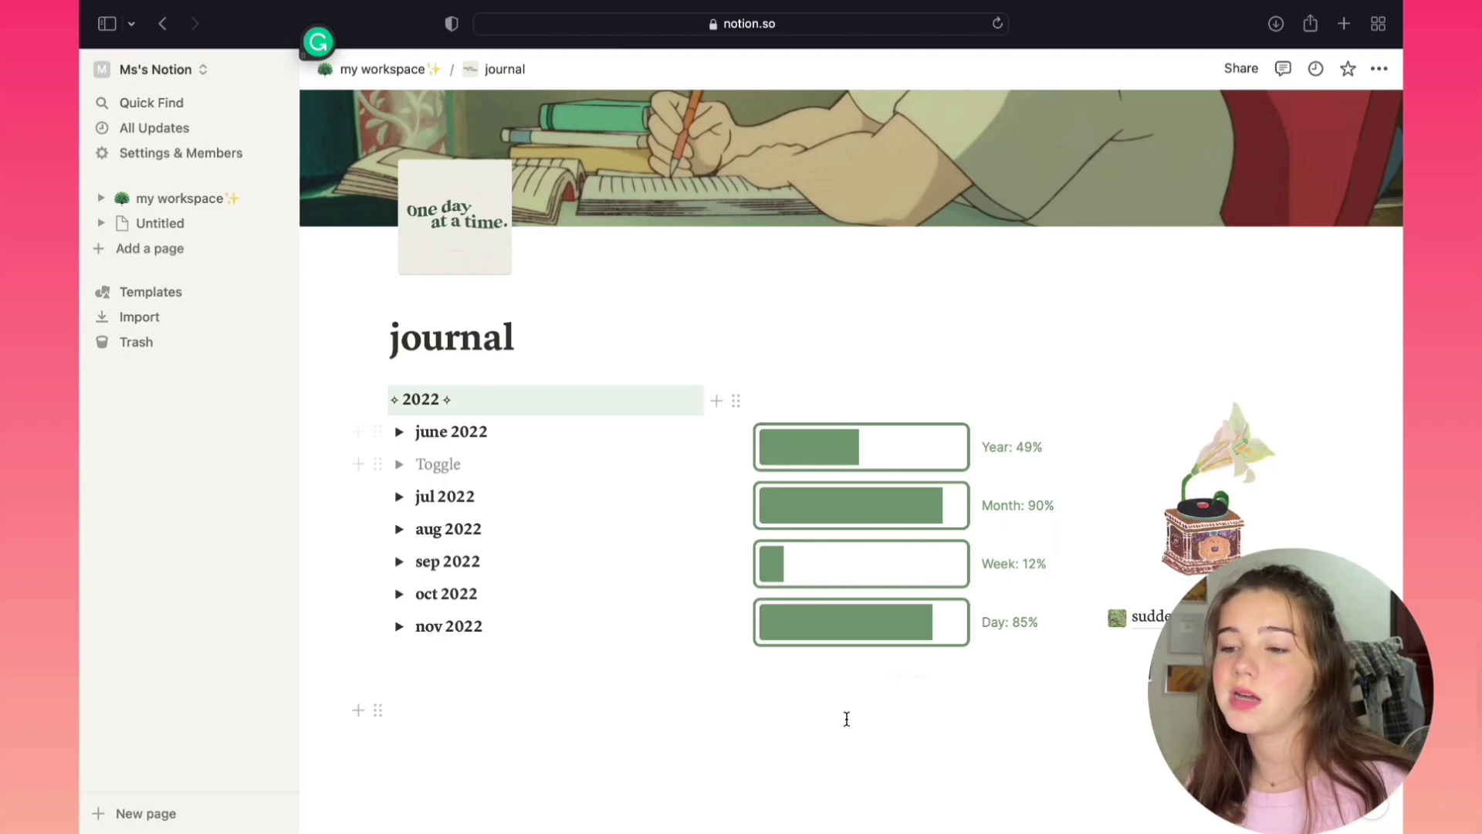
scroll(951, 352, down, 3)
scroll(951, 353, up, 5)
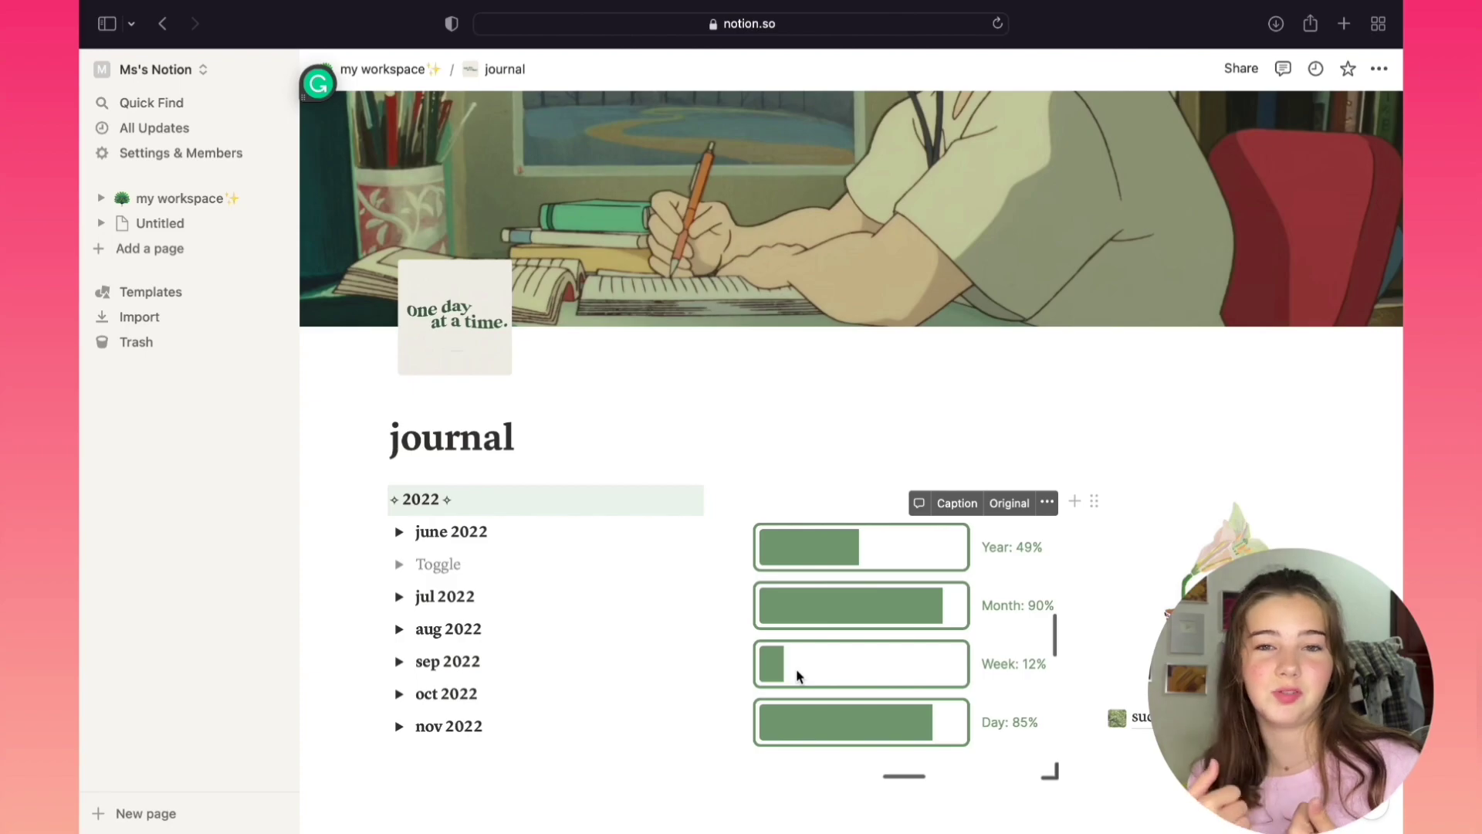
Step: View the brain dump page from the my workspace page, and come back to my workspace
click(193, 199)
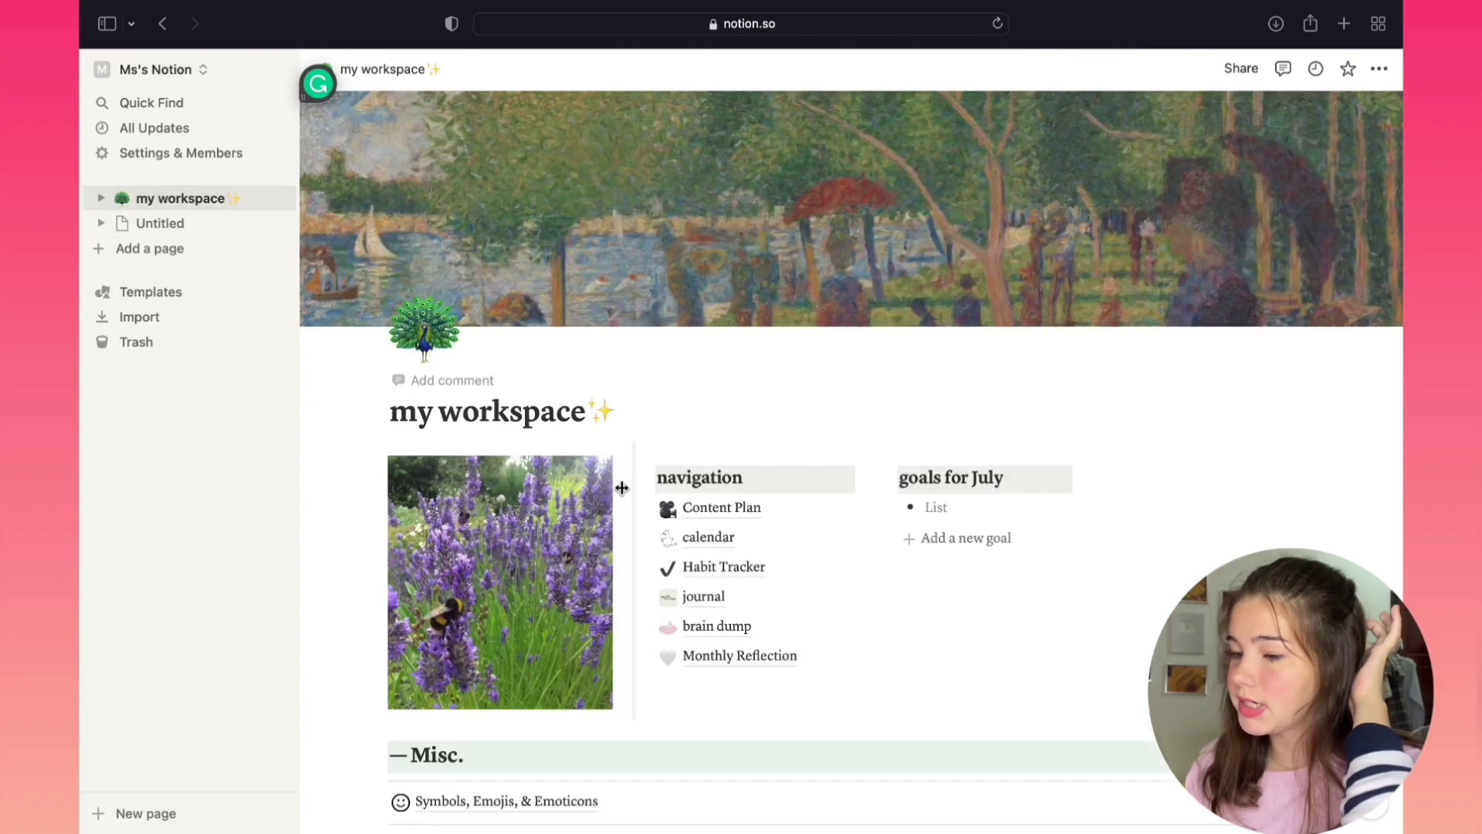
click(723, 626)
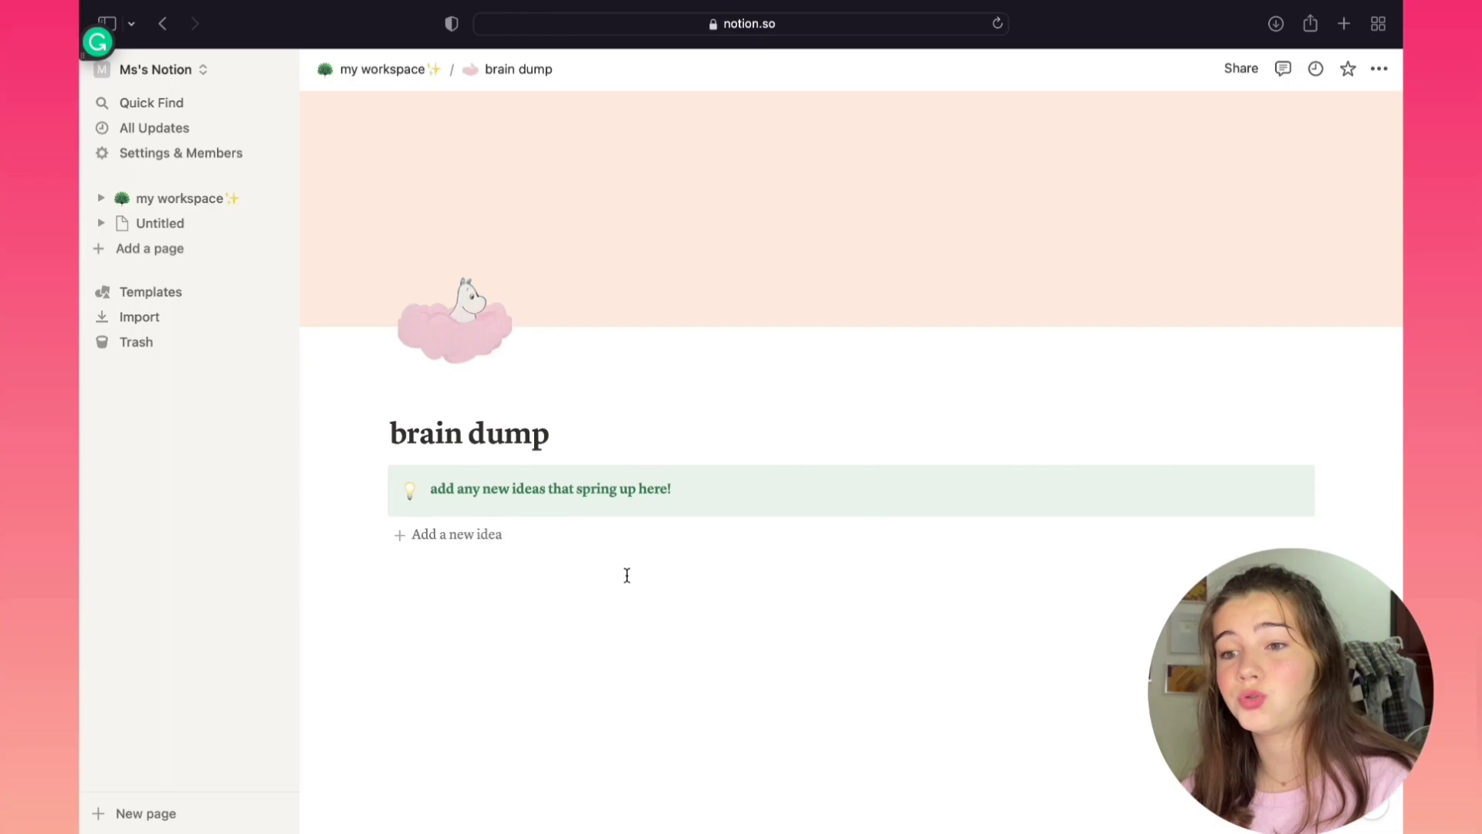
click(154, 199)
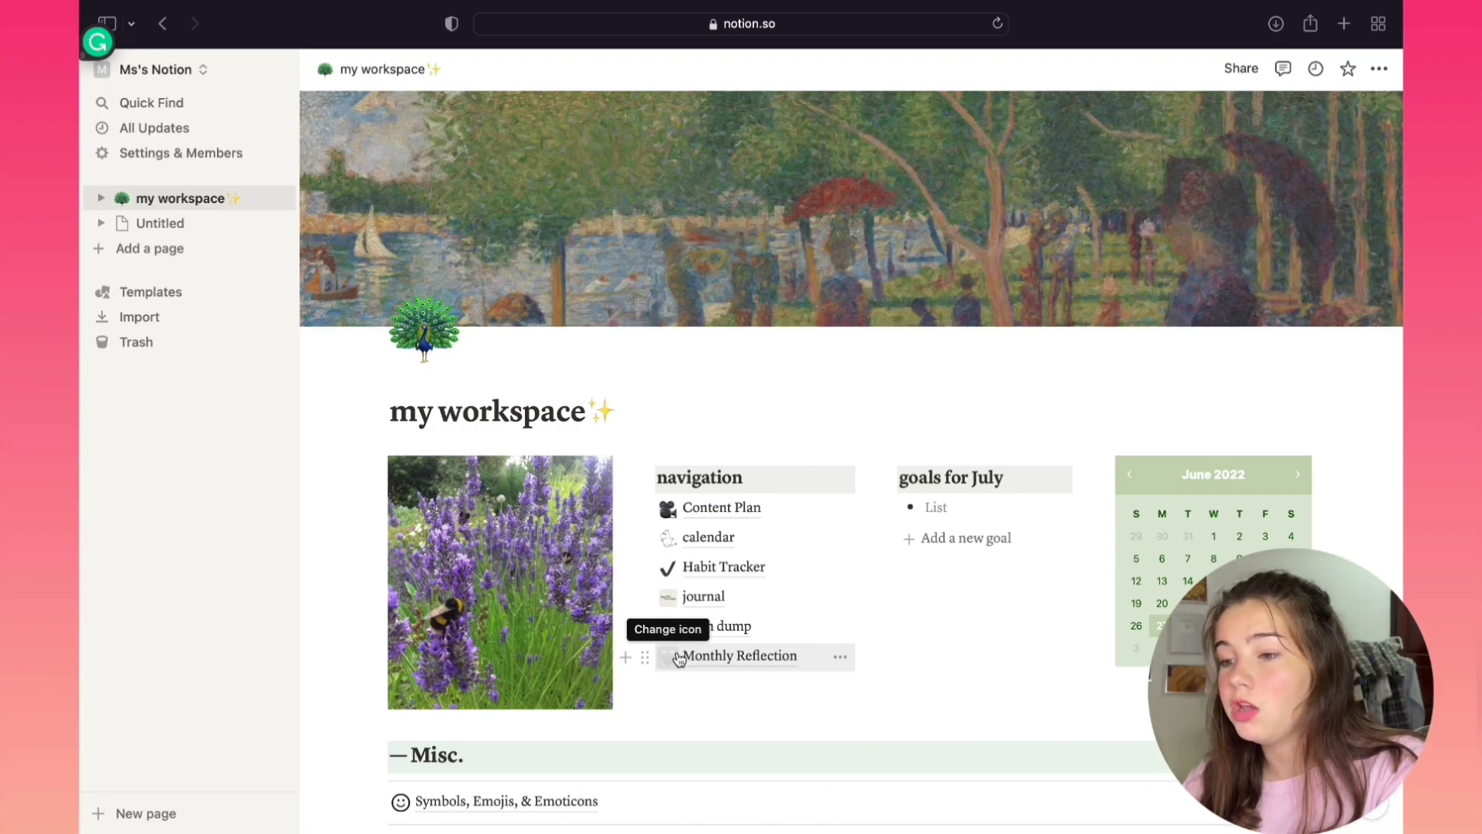
Step: Open the Monthly Reflection page and review its This Month, Last Month, Archive and new-month instructions sections
click(698, 656)
scroll(475, 519, down, 10)
scroll(595, 321, up, 12)
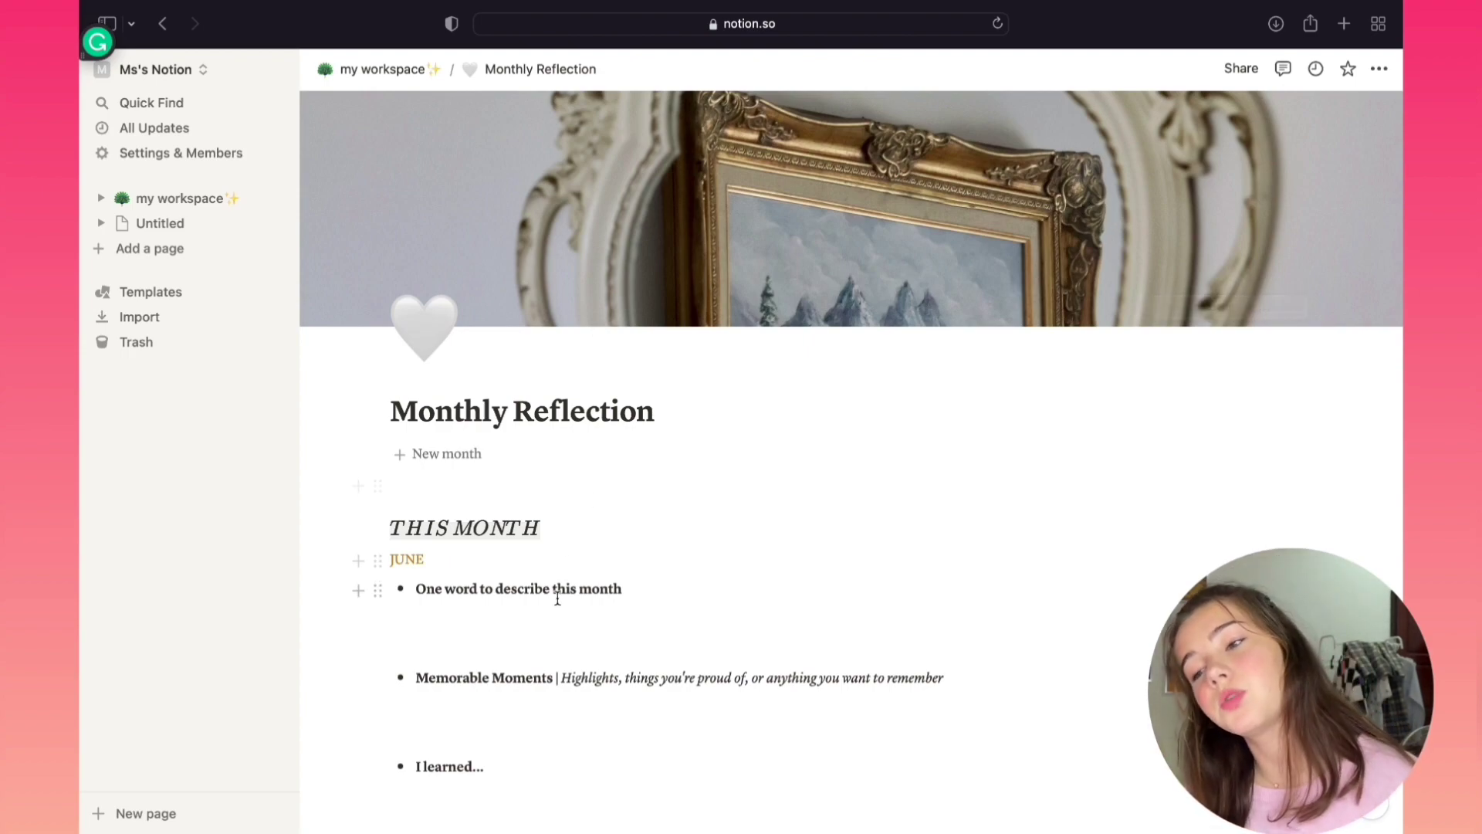
scroll(502, 652, down, 2)
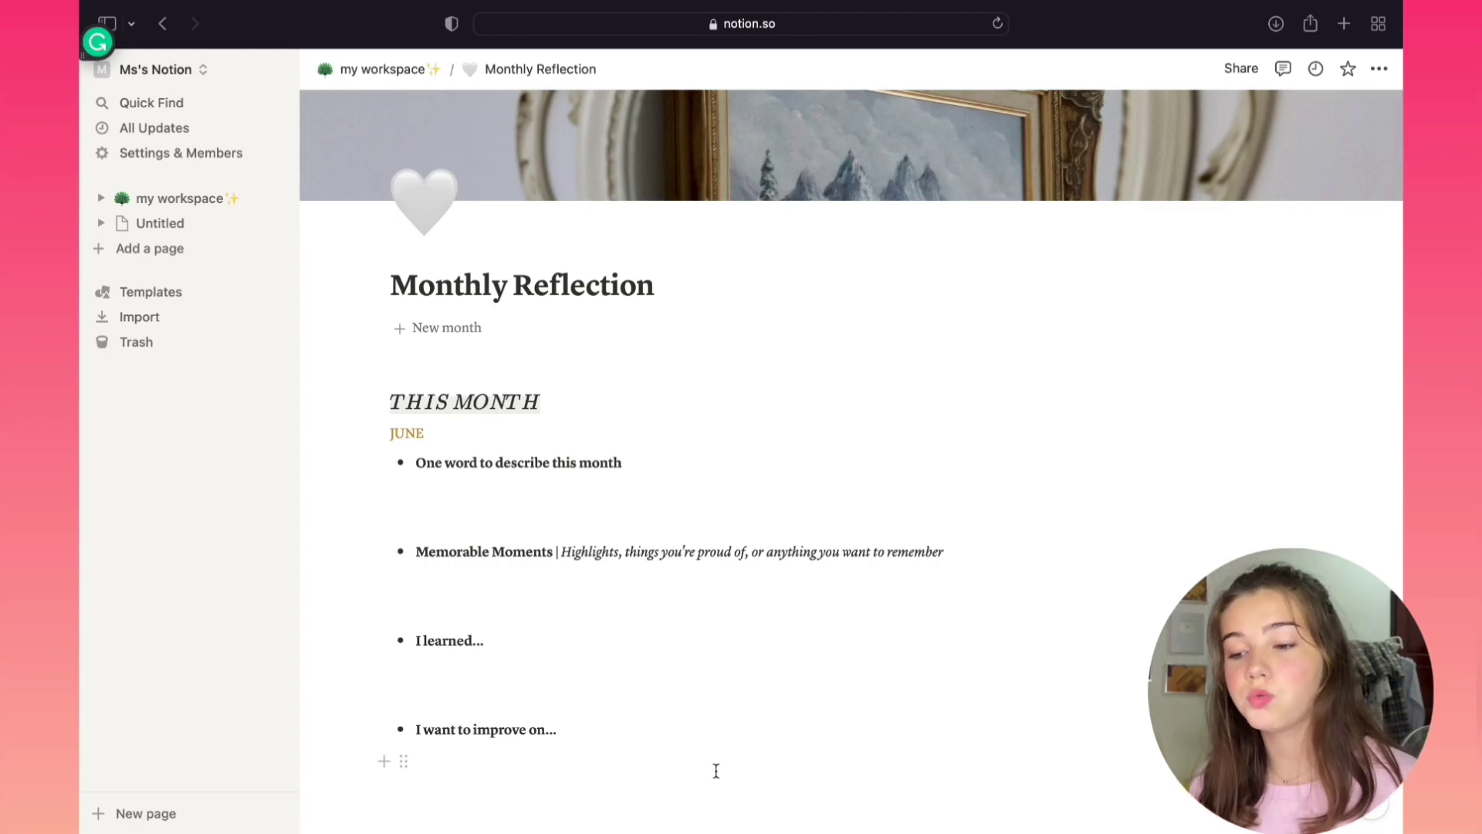
scroll(573, 696, down, 6)
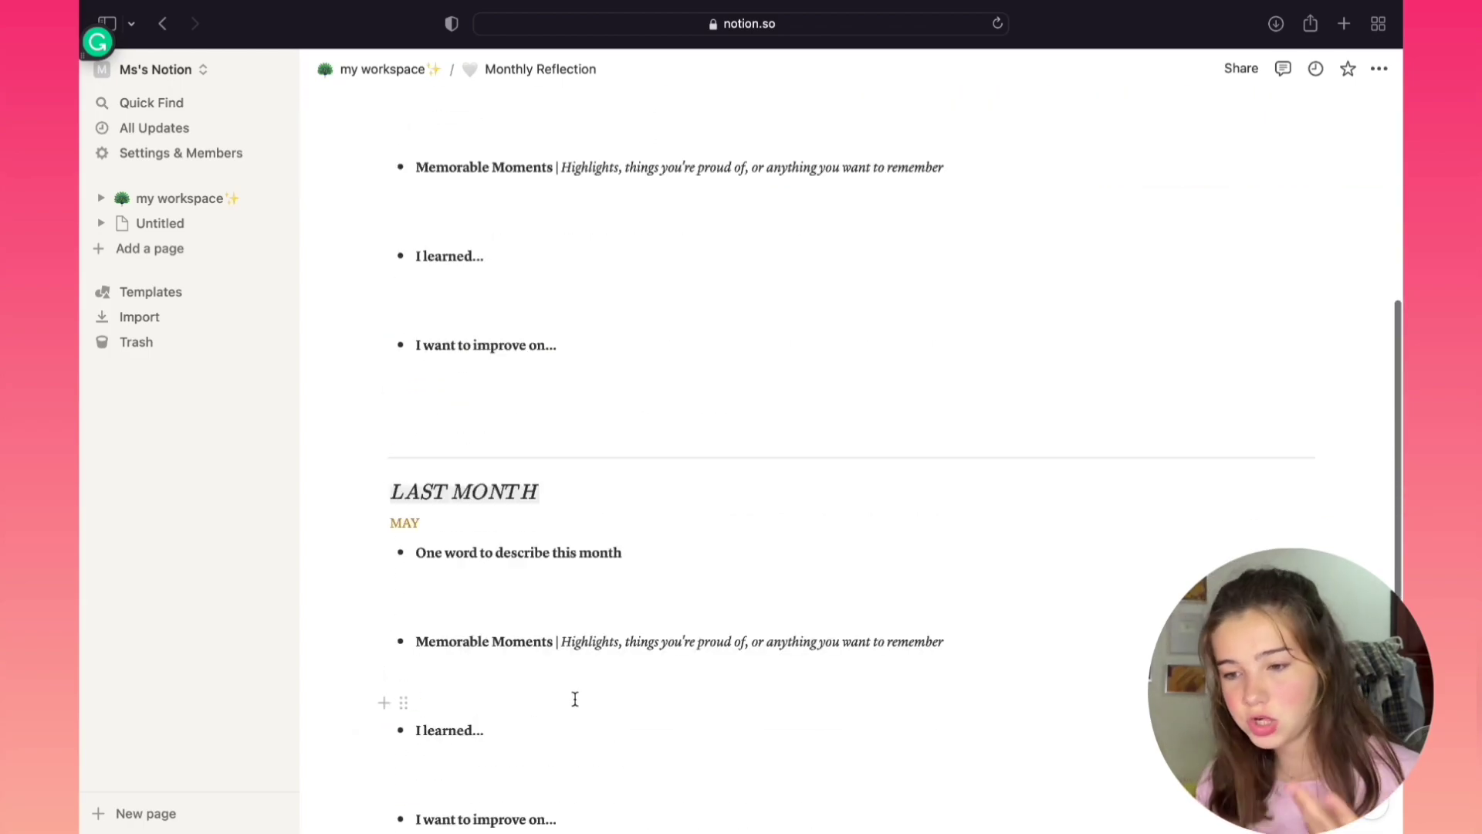
scroll(578, 570, down, 6)
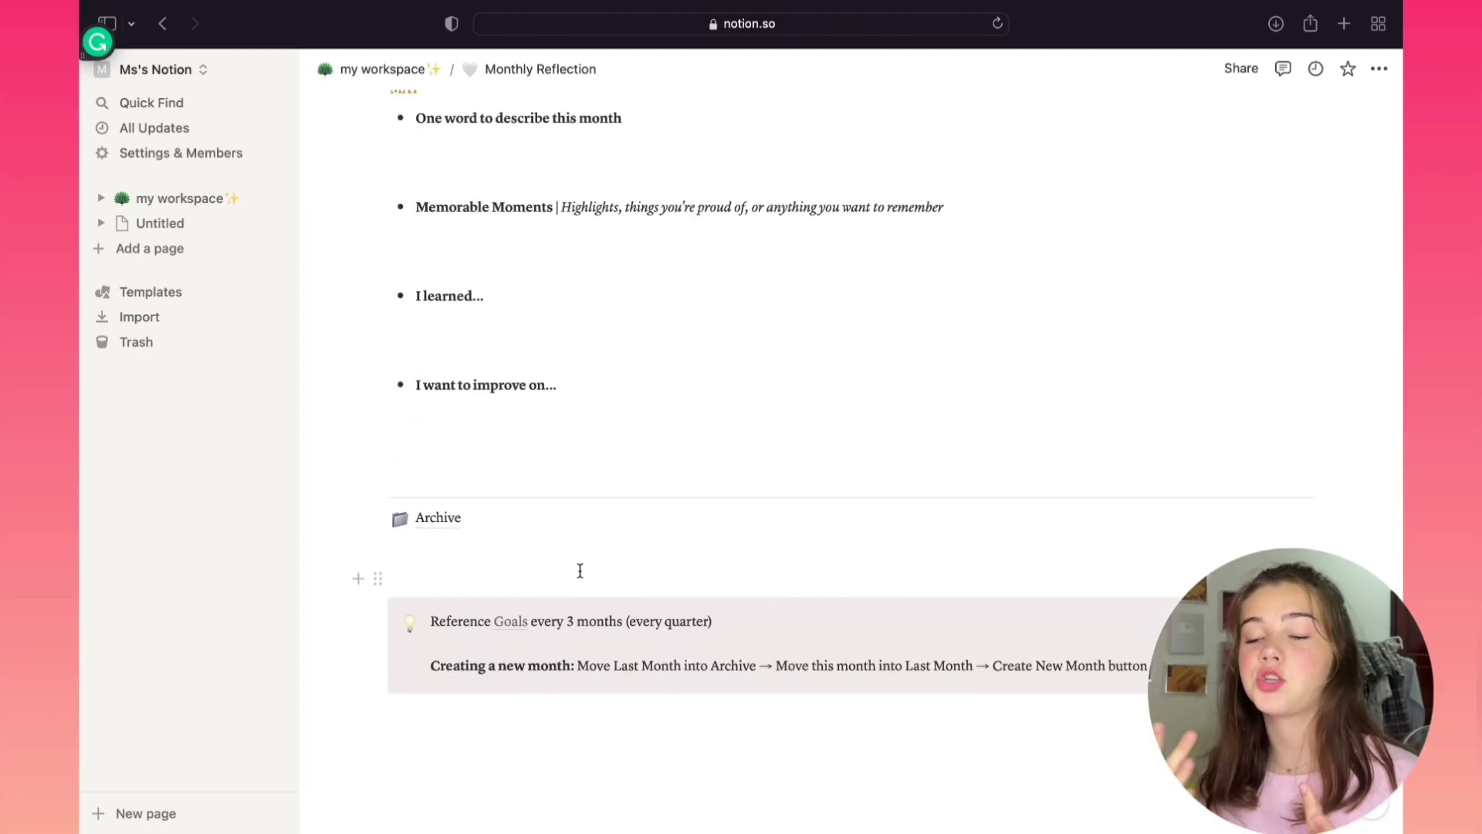
scroll(580, 455, up, 15)
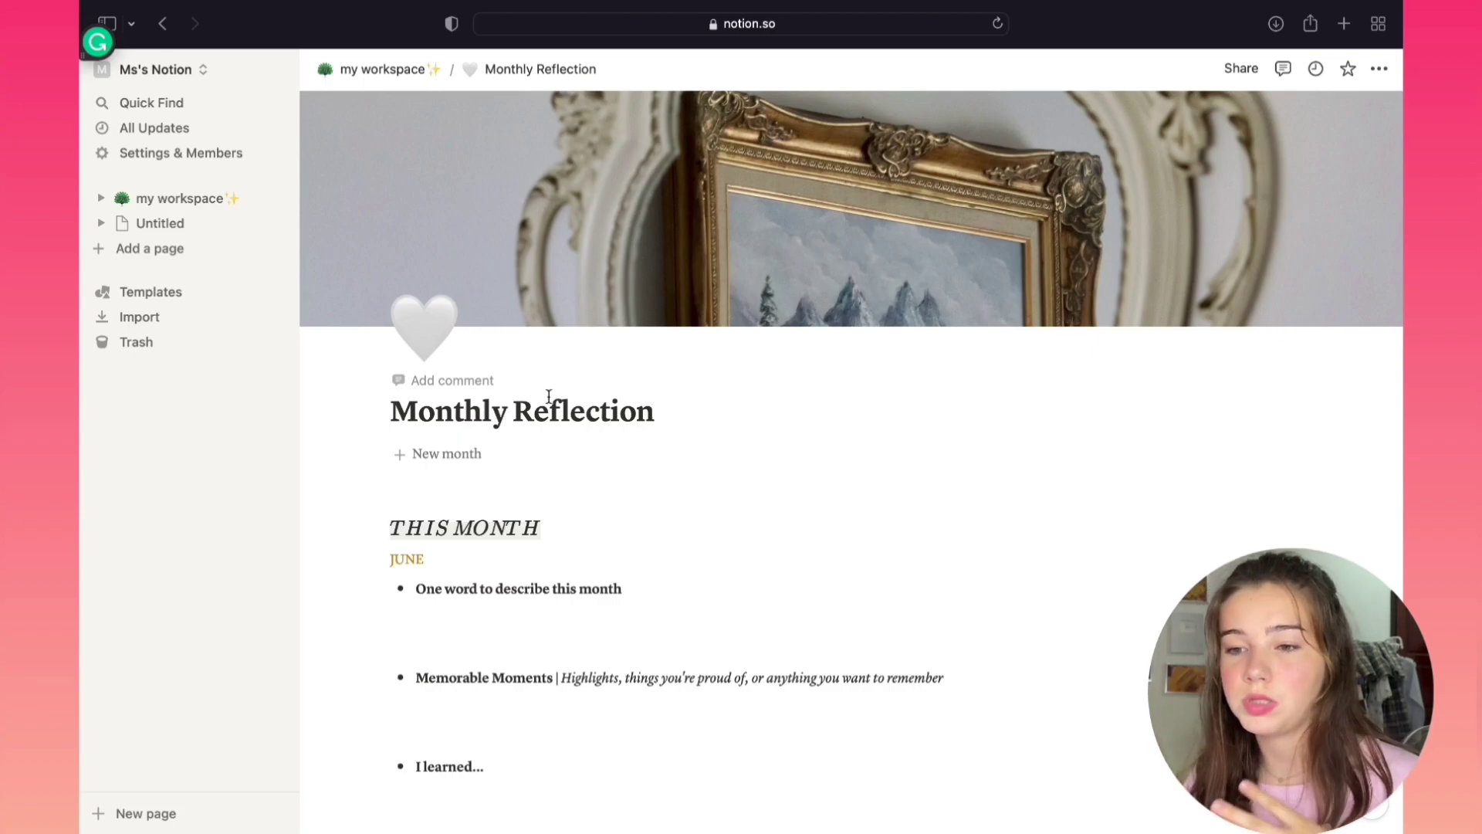
Step: Return to the my workspace page and look over it from the navigation list down to the weekly to-do section
click(182, 210)
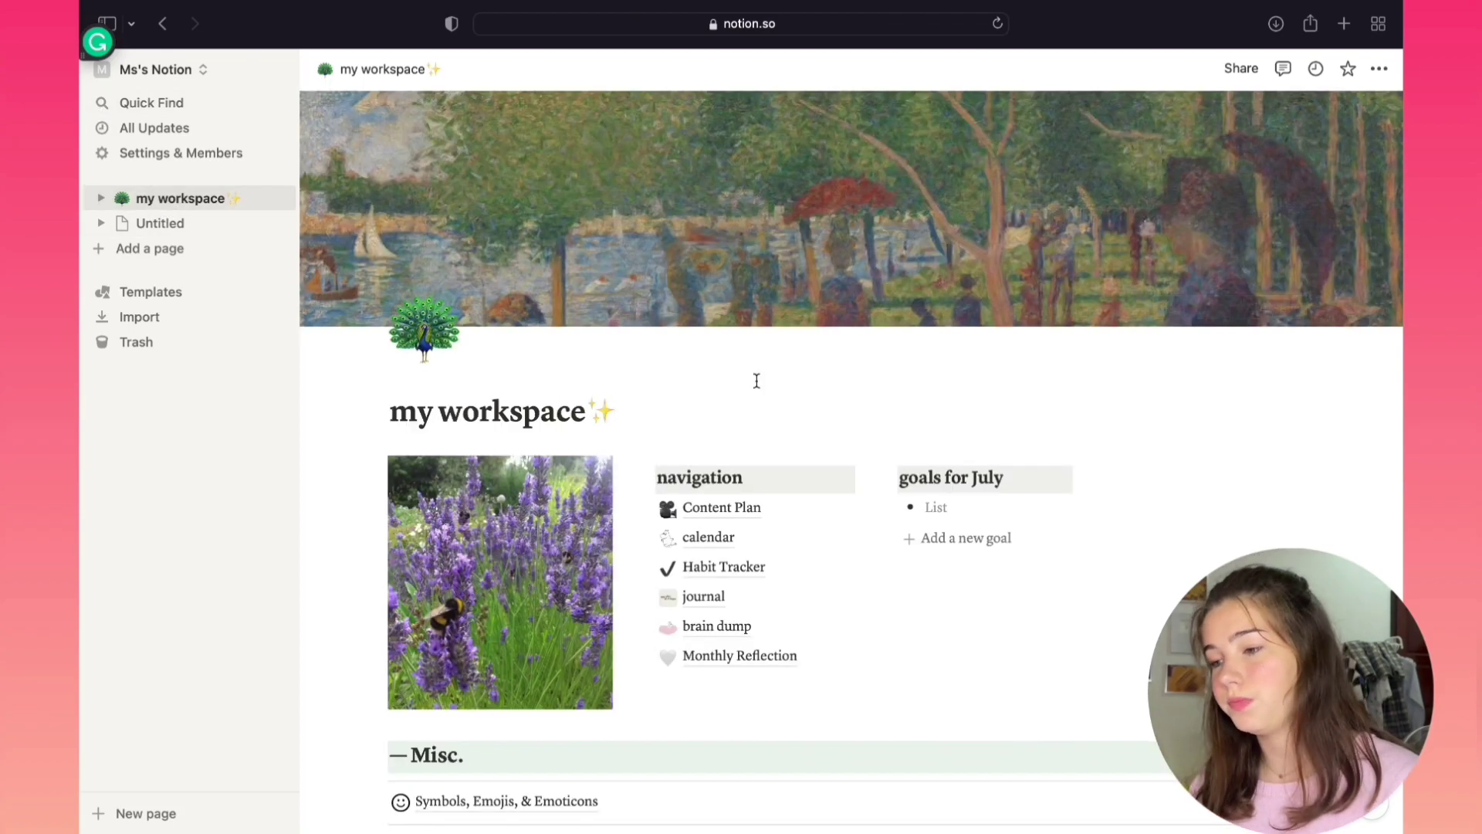
scroll(1008, 525, down, 2)
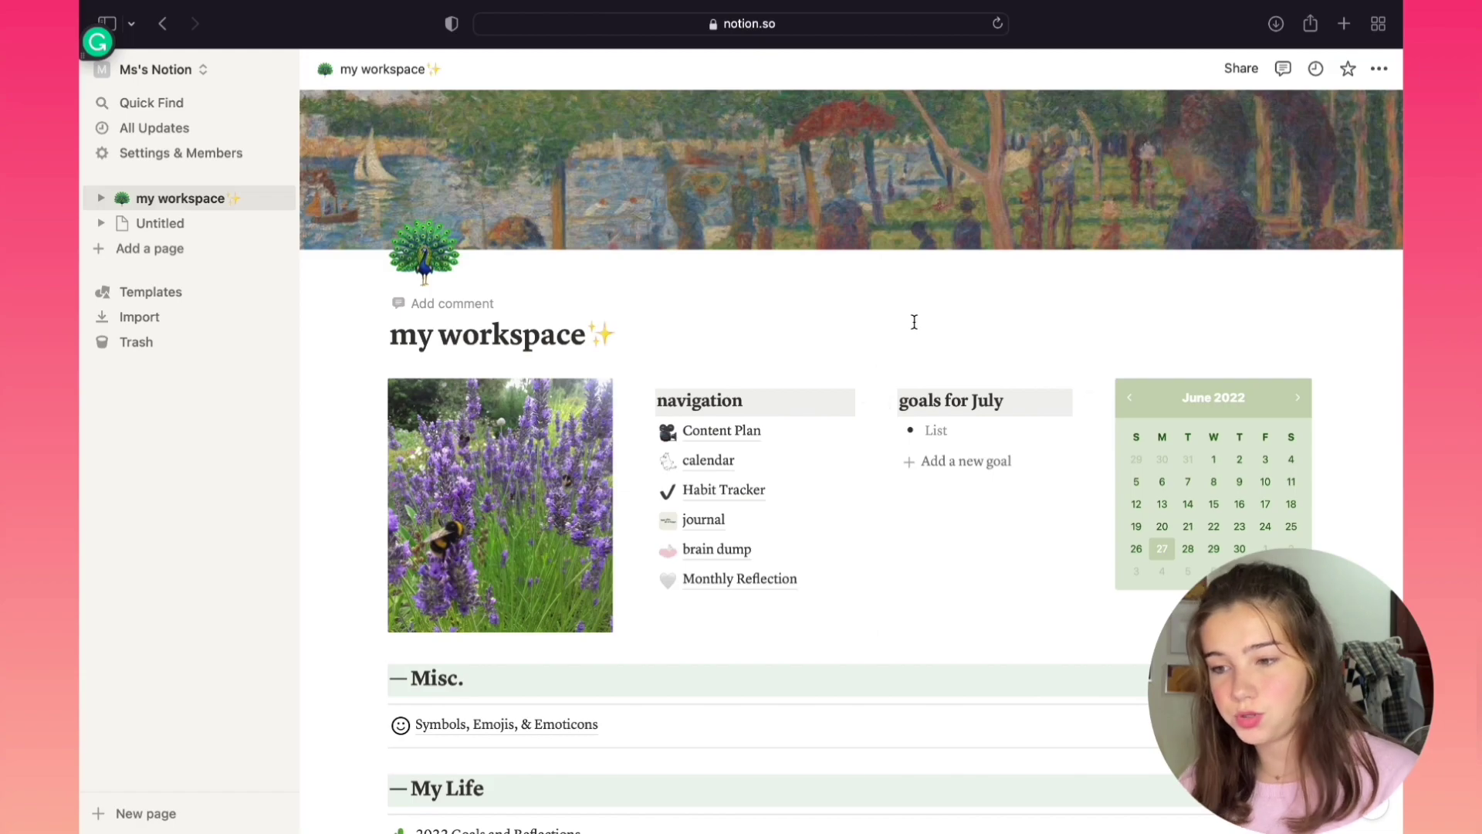
drag(937, 331, 1008, 523)
click(1022, 326)
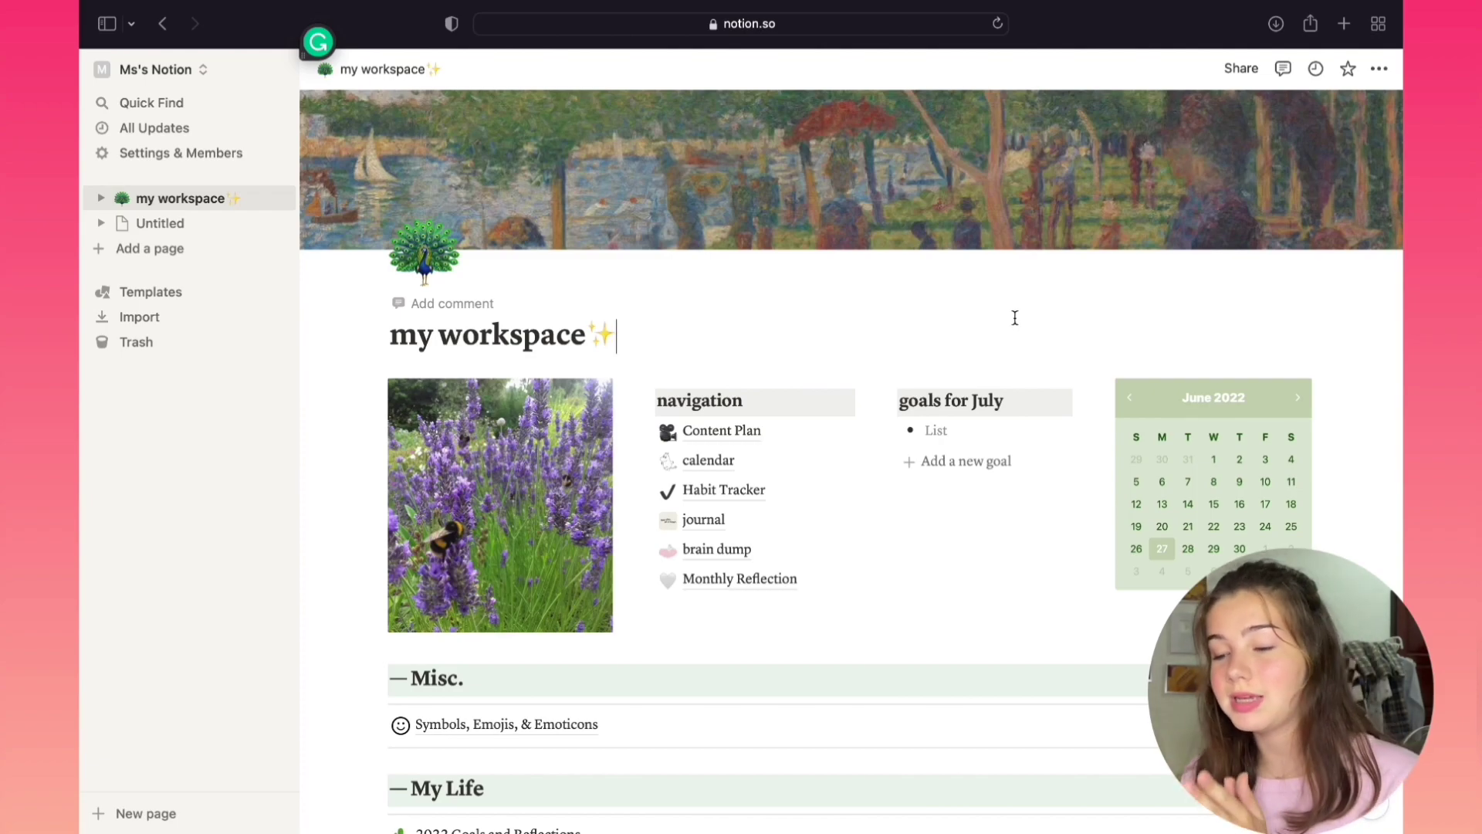
scroll(1015, 318, down, 5)
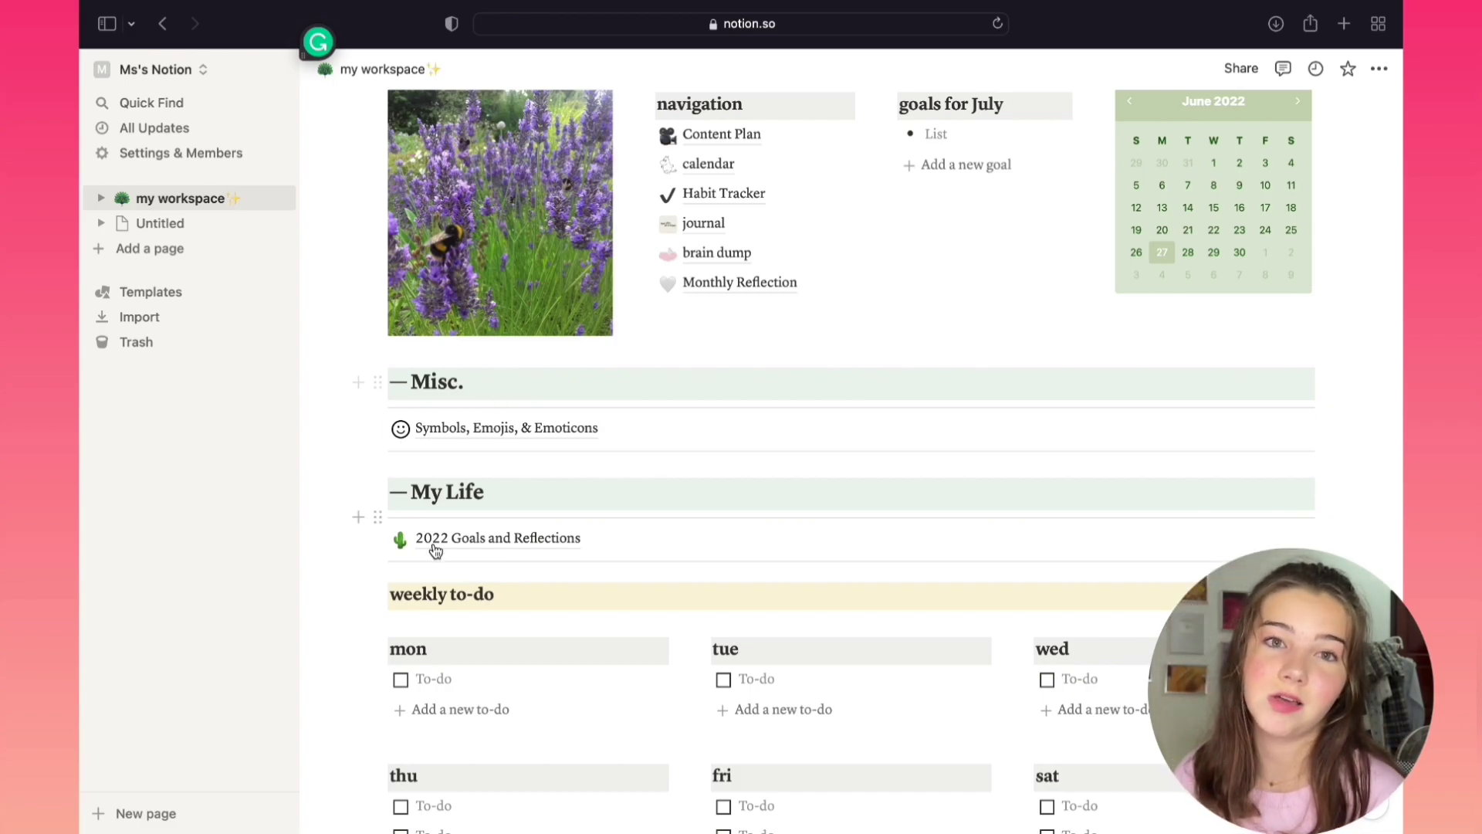
Step: Open the Symbols, Emojis, & Emoticons page, jump to its Emojis and Symbols sections, and look through to the end of the Emoticons
click(533, 434)
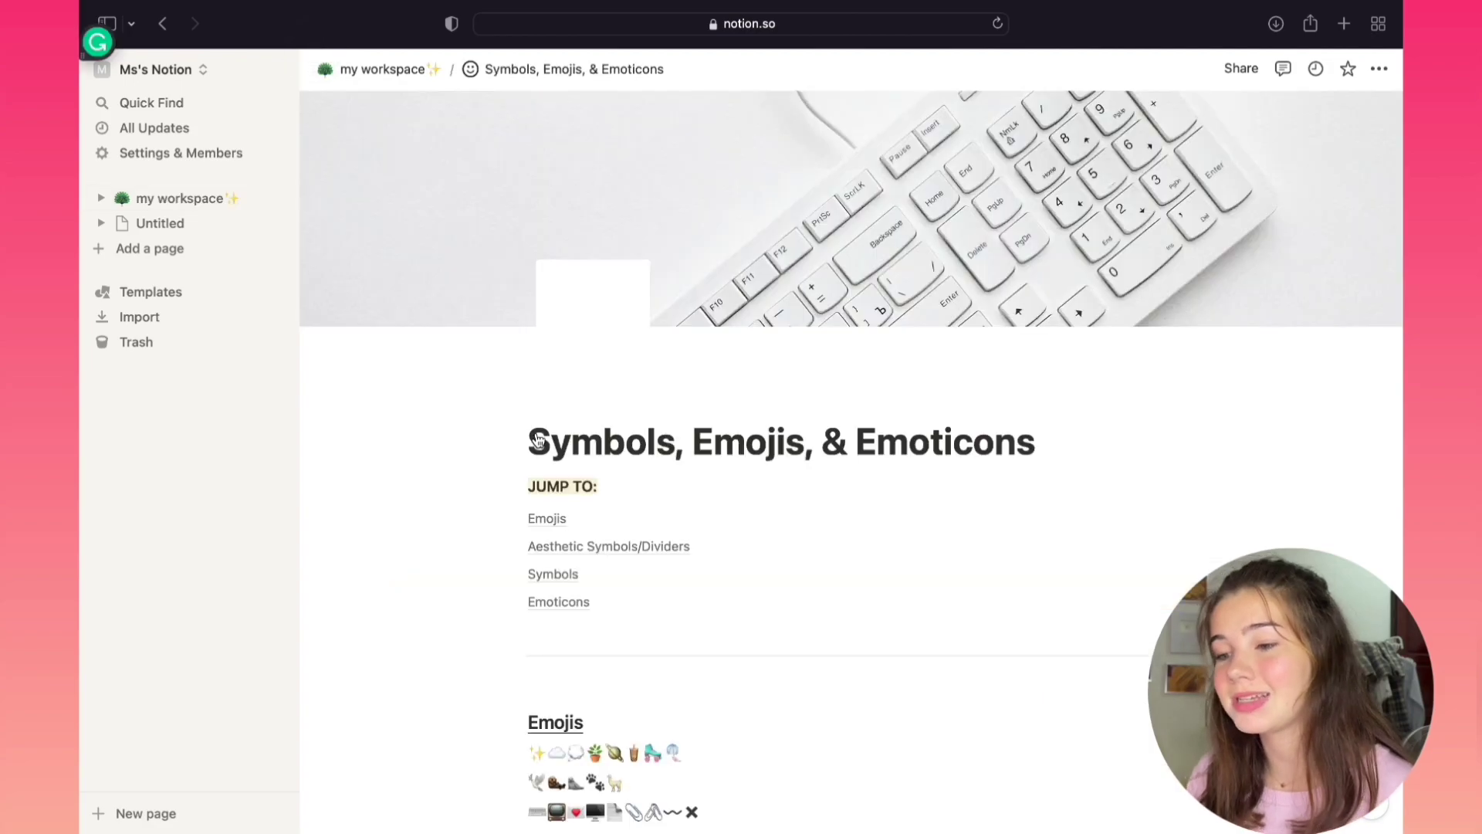
click(546, 528)
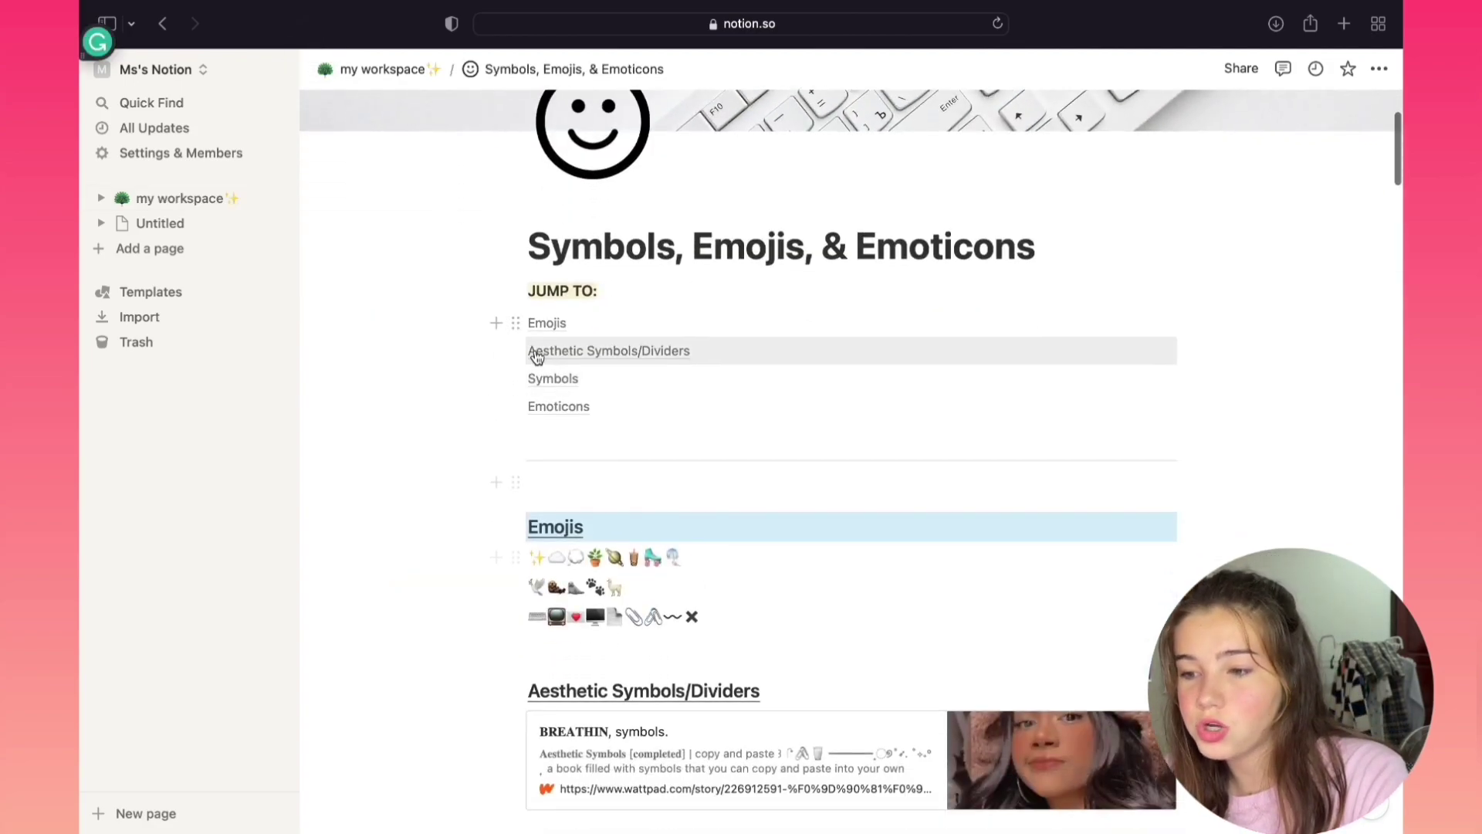
click(577, 378)
scroll(575, 376, down, 5)
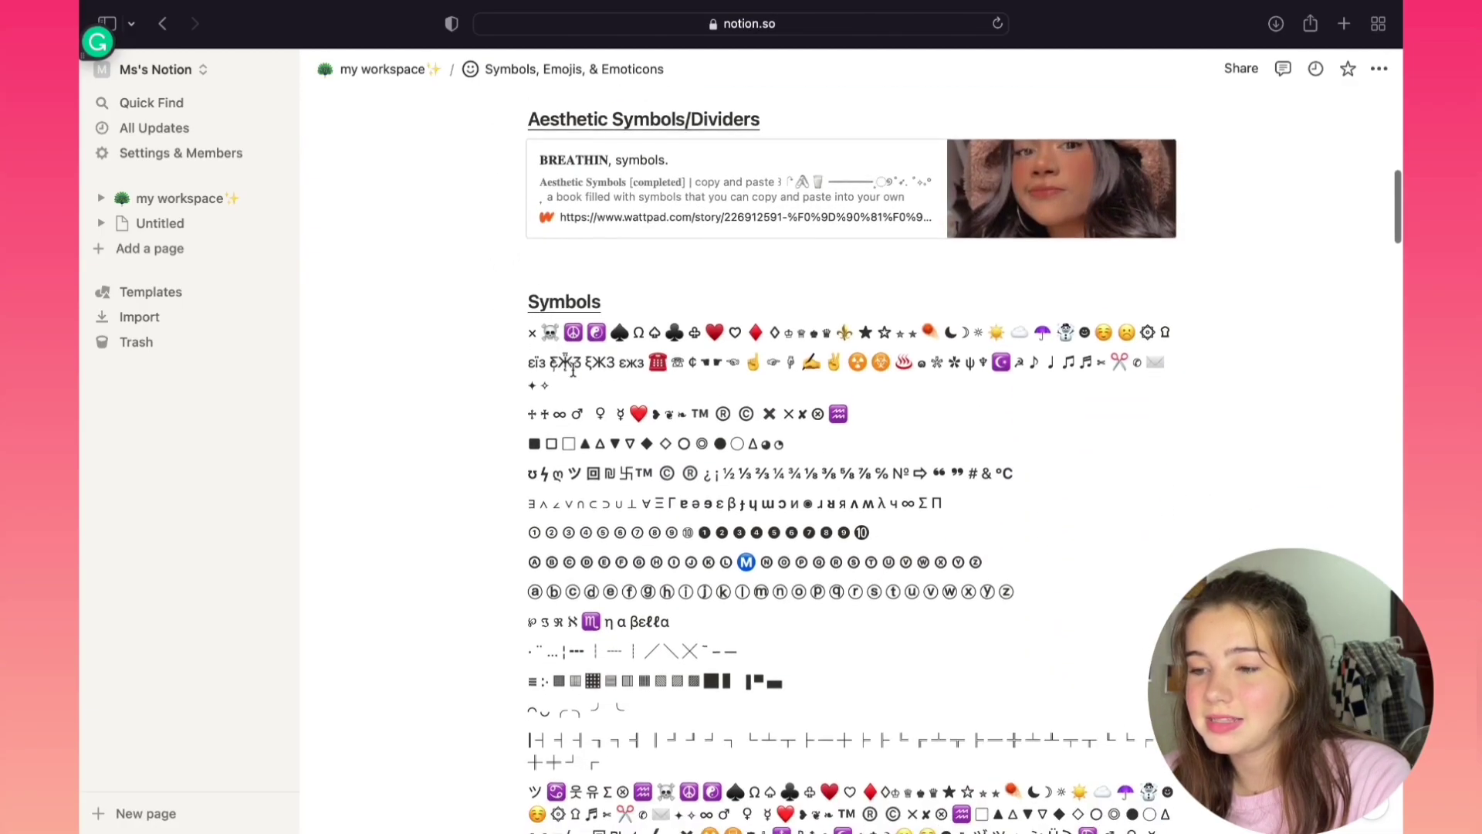
scroll(587, 384, down, 10)
scroll(597, 392, down, 15)
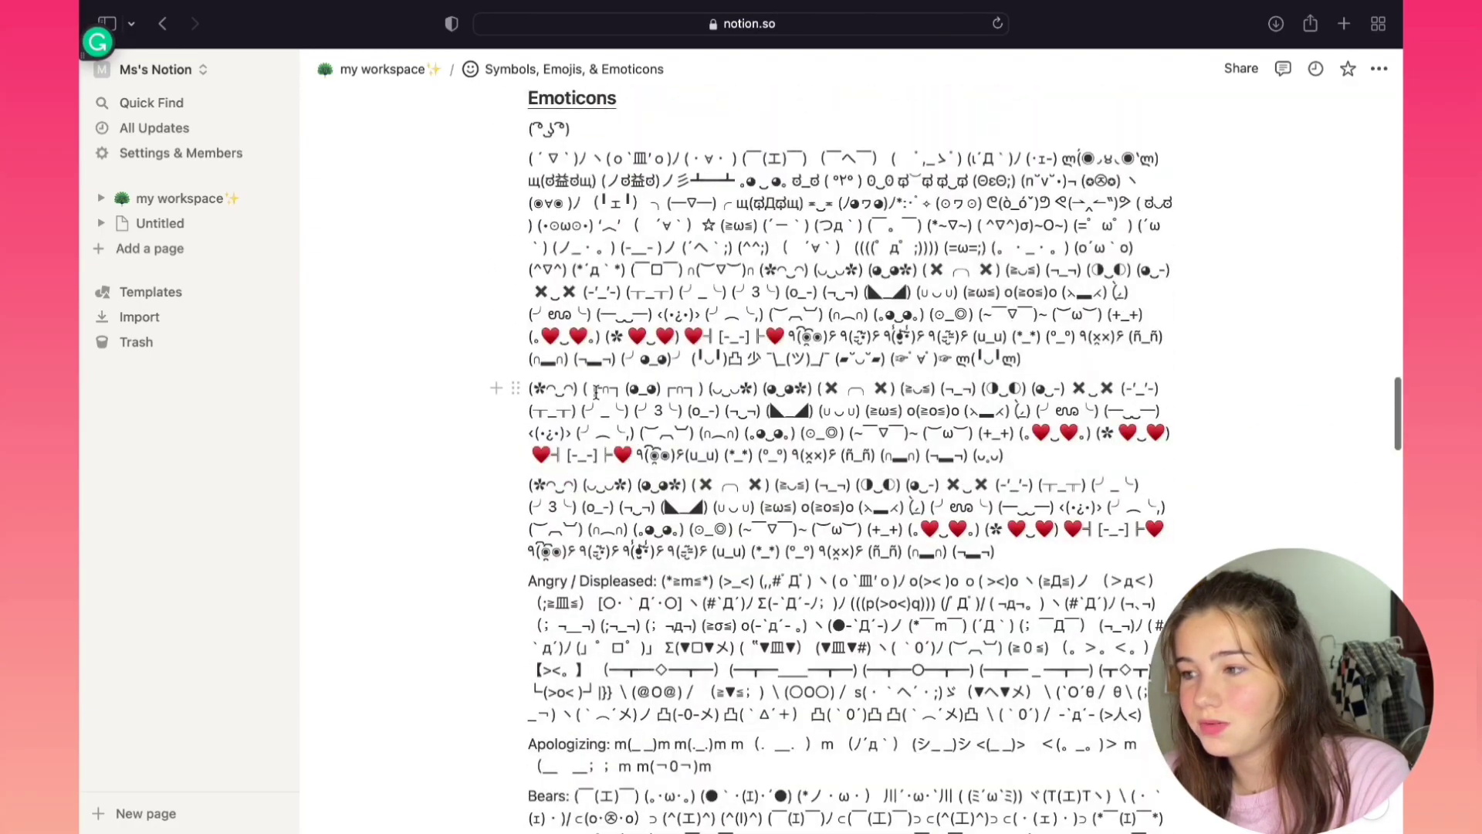
scroll(720, 473, down, 15)
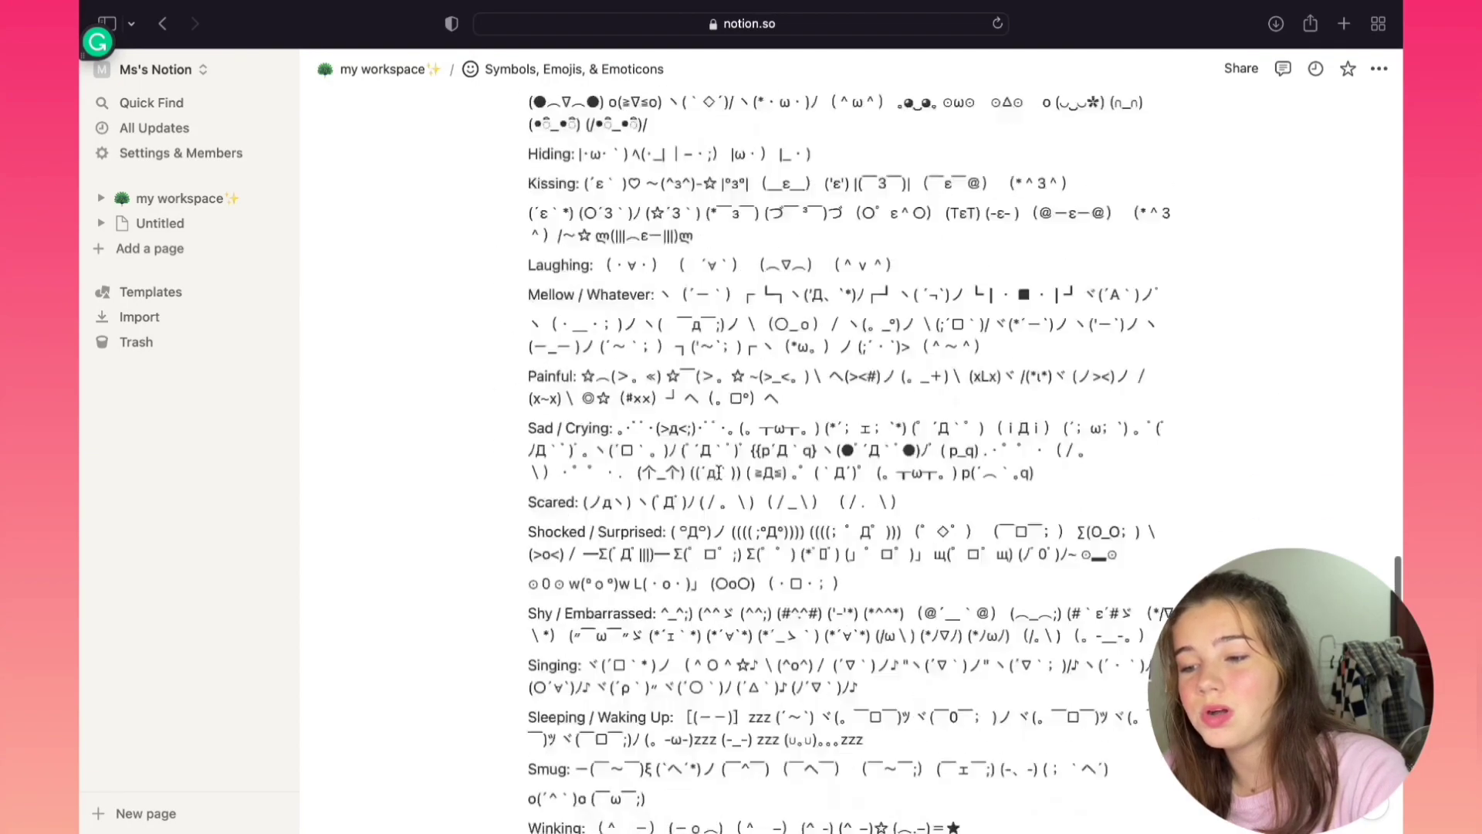
scroll(719, 472, down, 10)
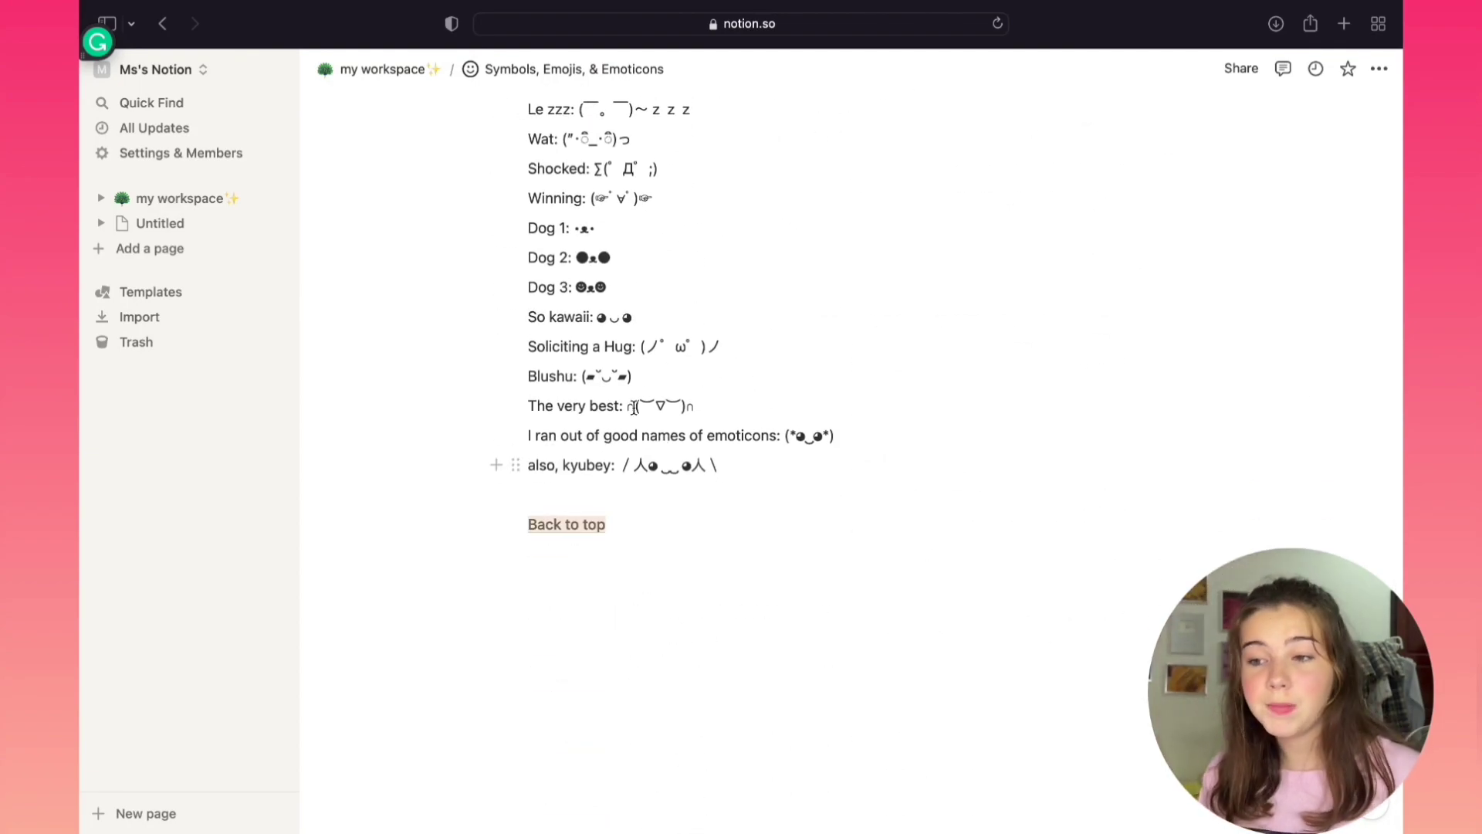
Step: Look back up from the end of the Emoticons to the Symbols section, and browse down through the emoticon categories again
click(761, 569)
scroll(681, 348, up, 15)
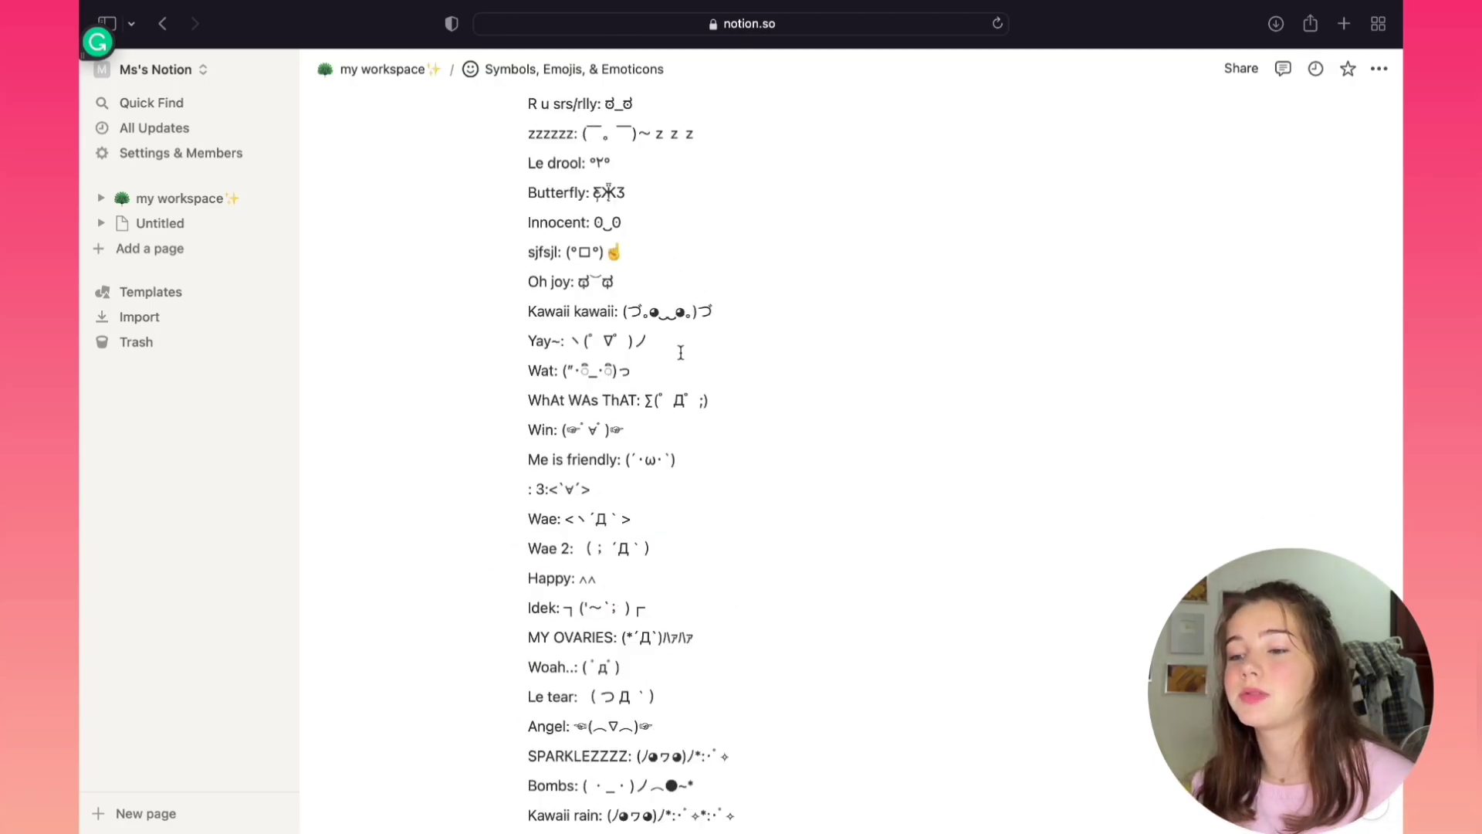
scroll(880, 182, up, 15)
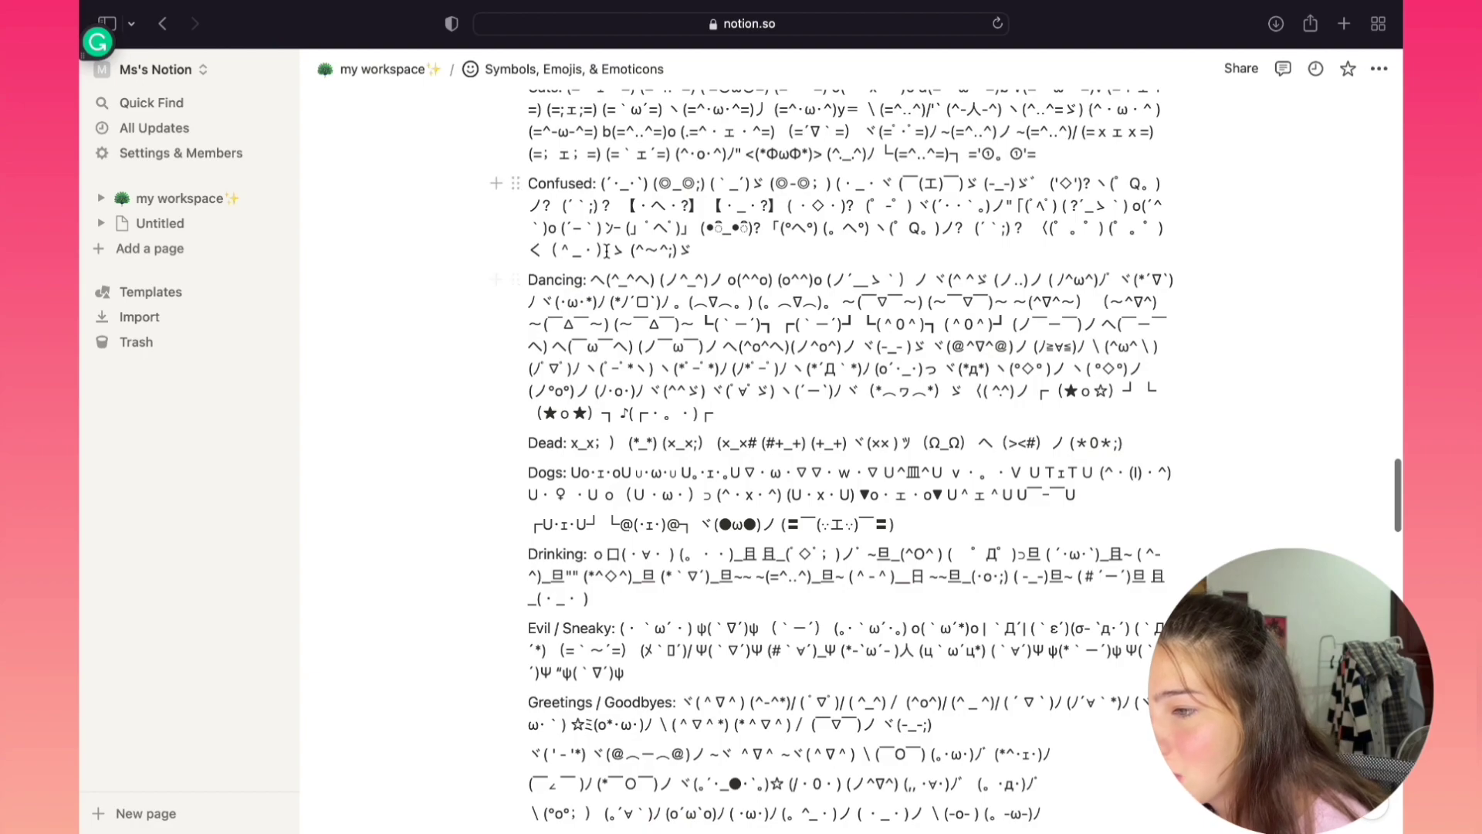
scroll(609, 258, up, 10)
scroll(744, 398, up, 15)
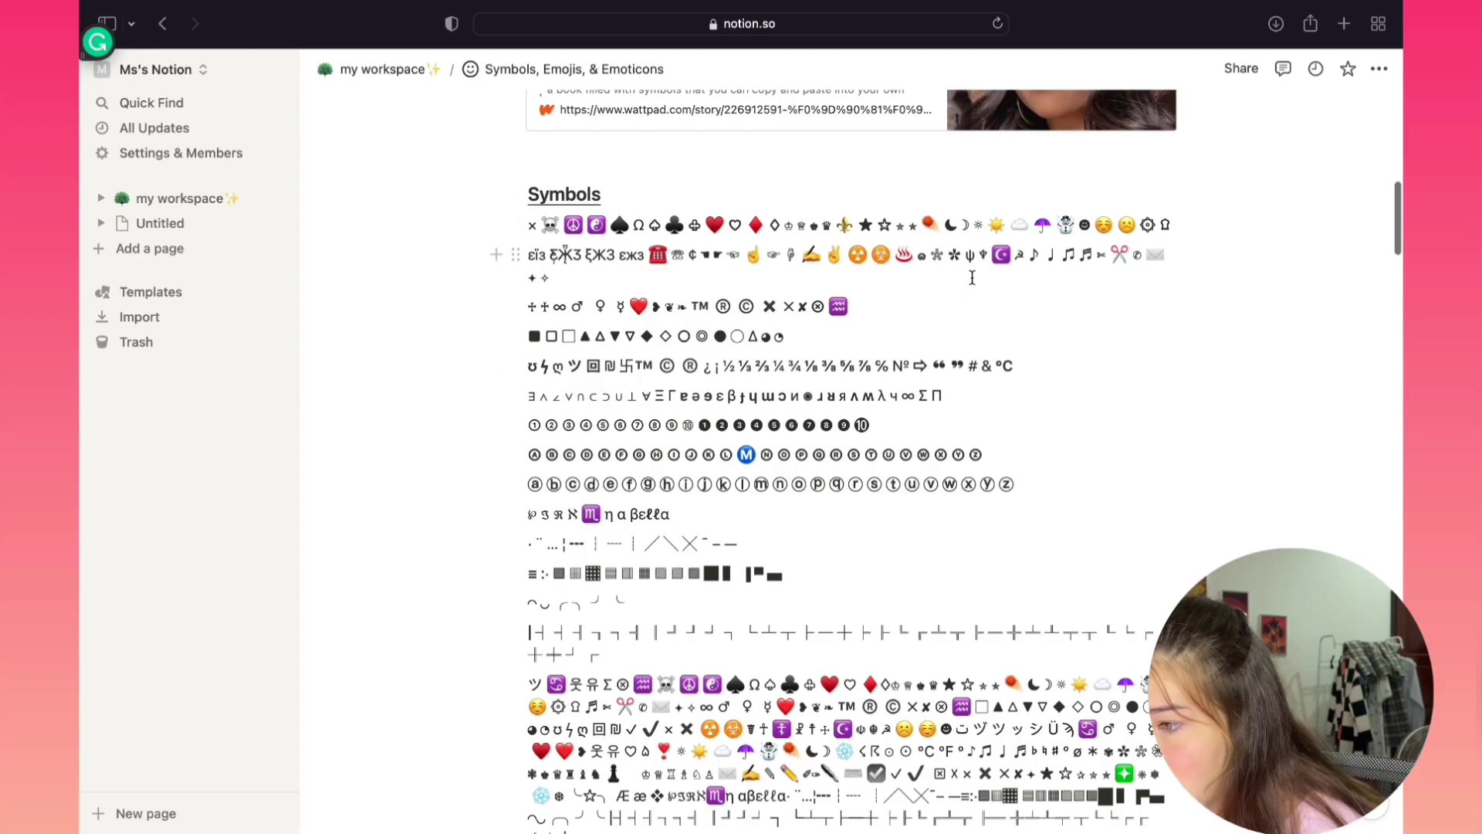
scroll(981, 334, down, 8)
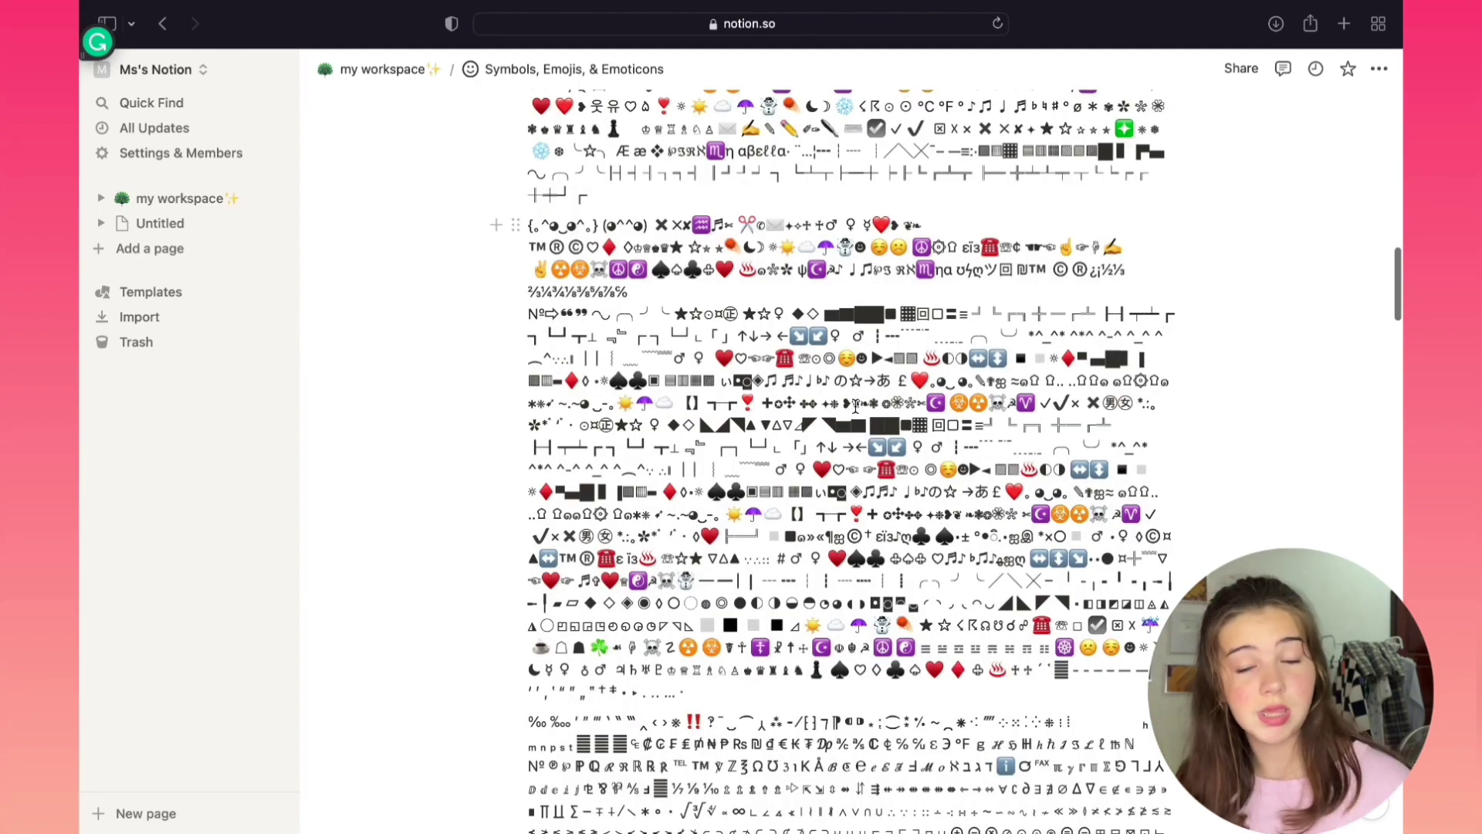
scroll(855, 405, down, 10)
scroll(836, 347, down, 15)
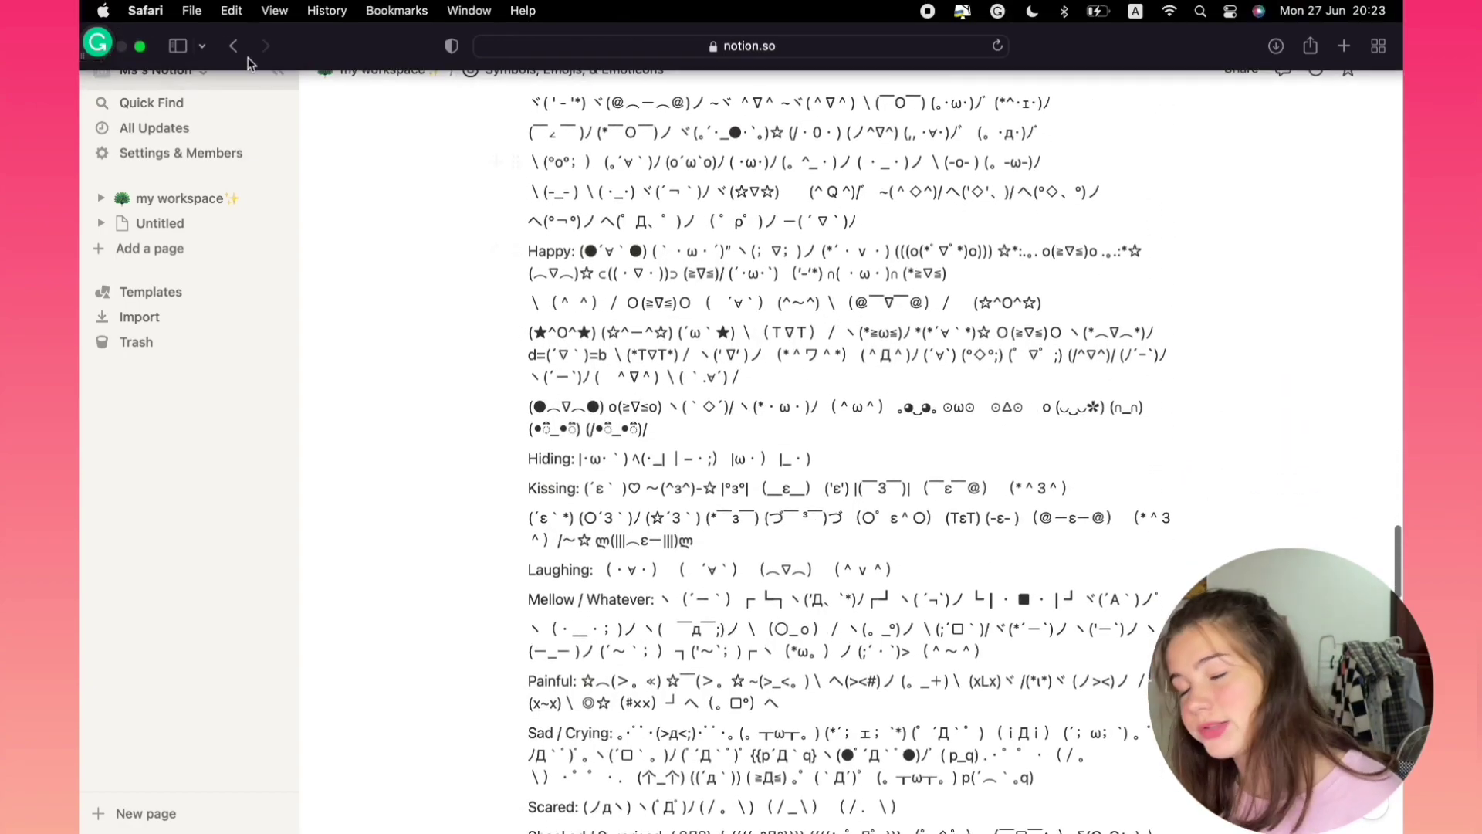
Step: Return from the symbols page to my workspace and open the 2022 Goals and Reflections page under My Life
scroll(609, 297, up, 15)
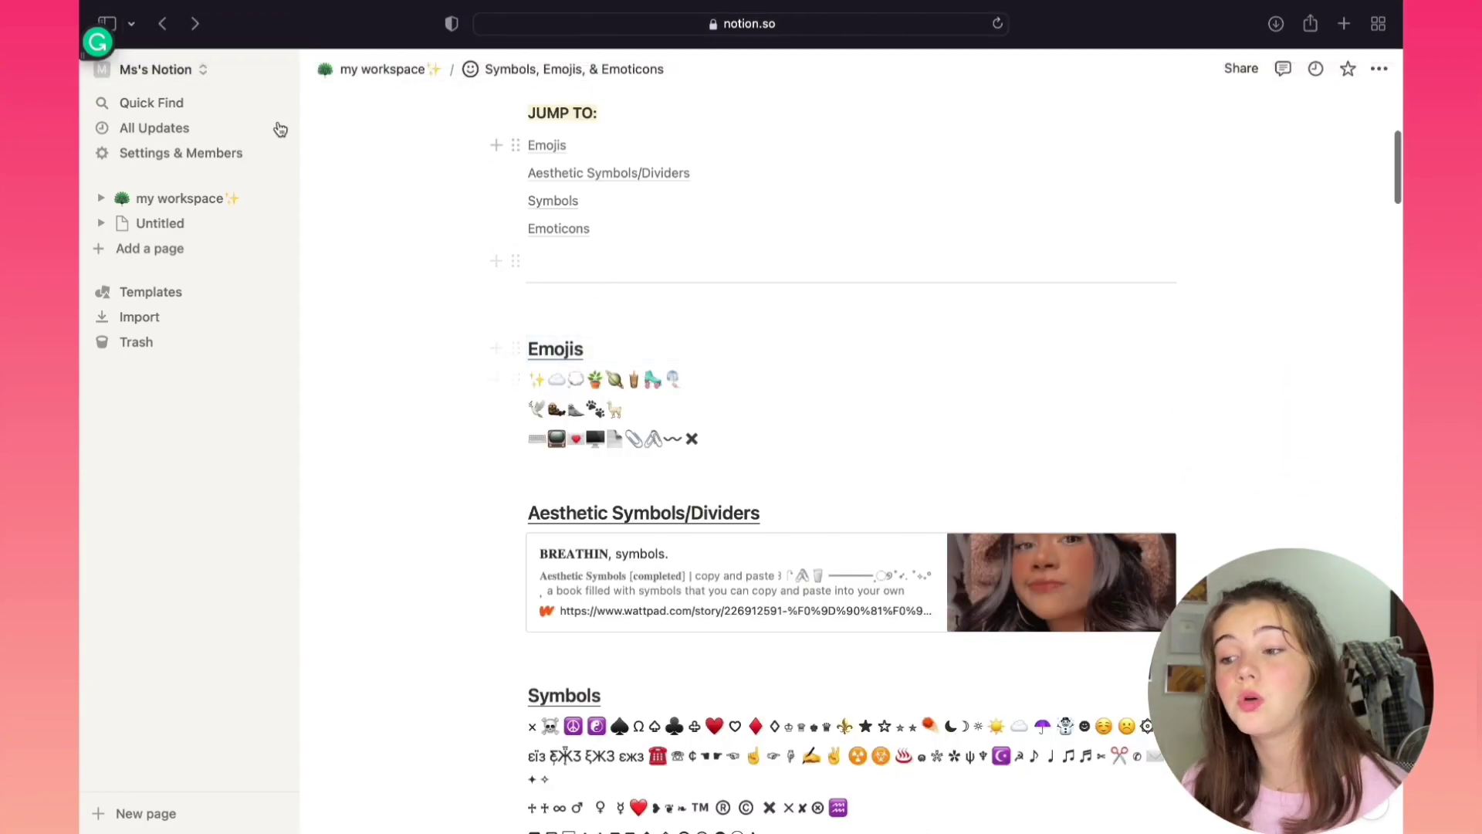
click(163, 24)
scroll(621, 398, down, 3)
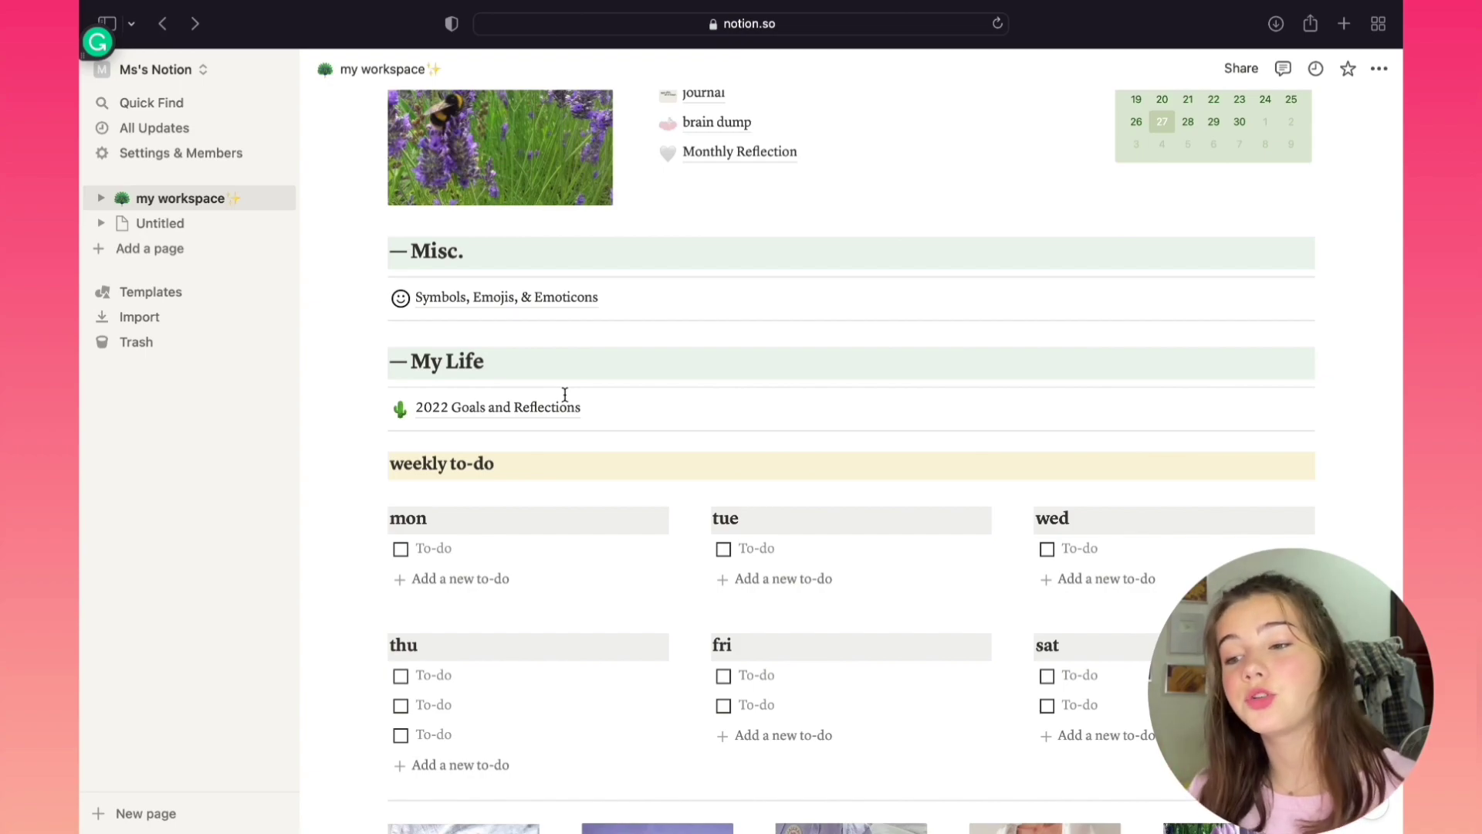
click(508, 409)
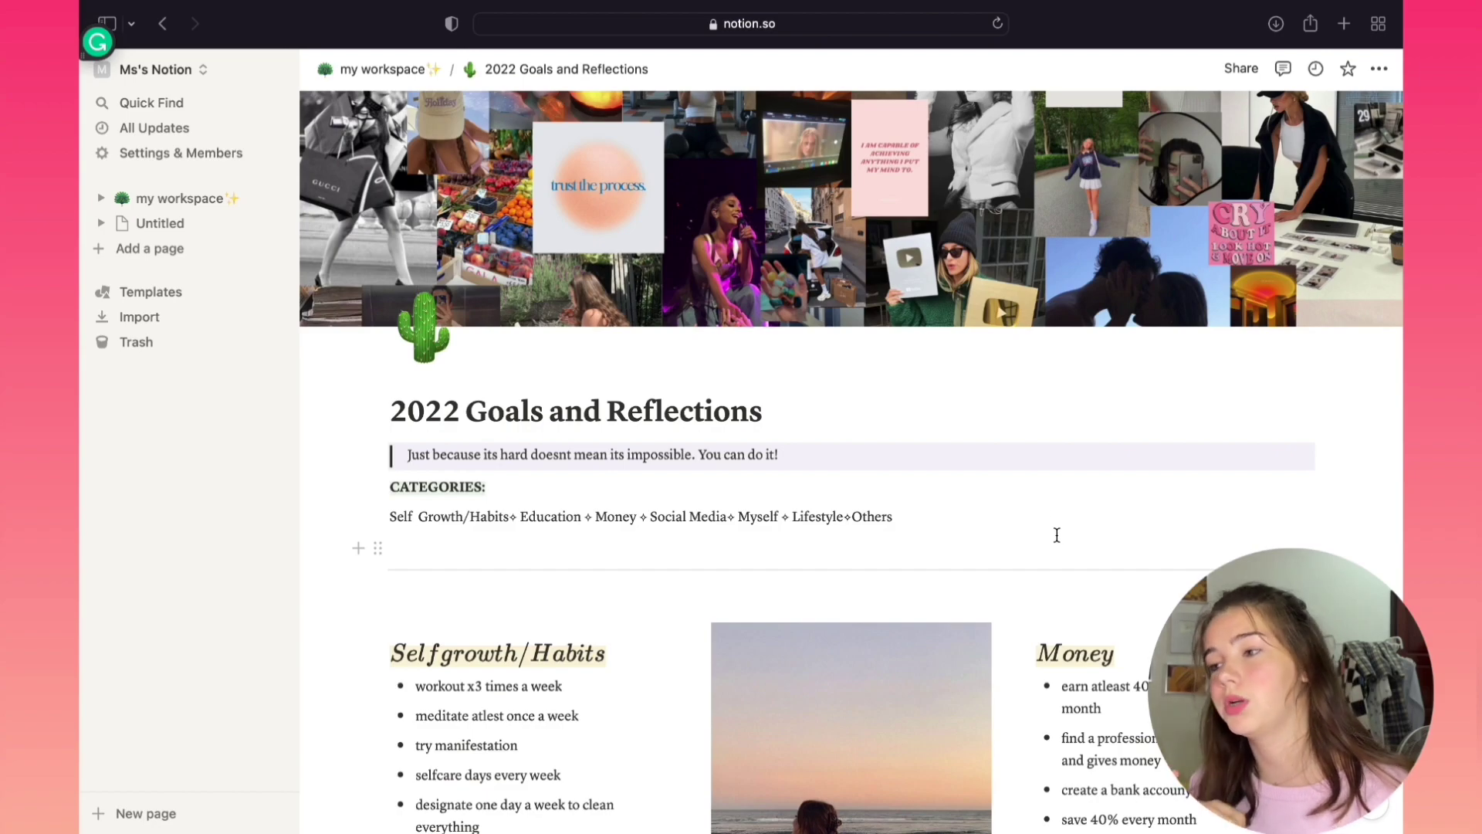
Step: Look through the goal categories from Selfgrowth/Habits down to the 2021 Reflections, and return to the page title
scroll(1058, 540, down, 4)
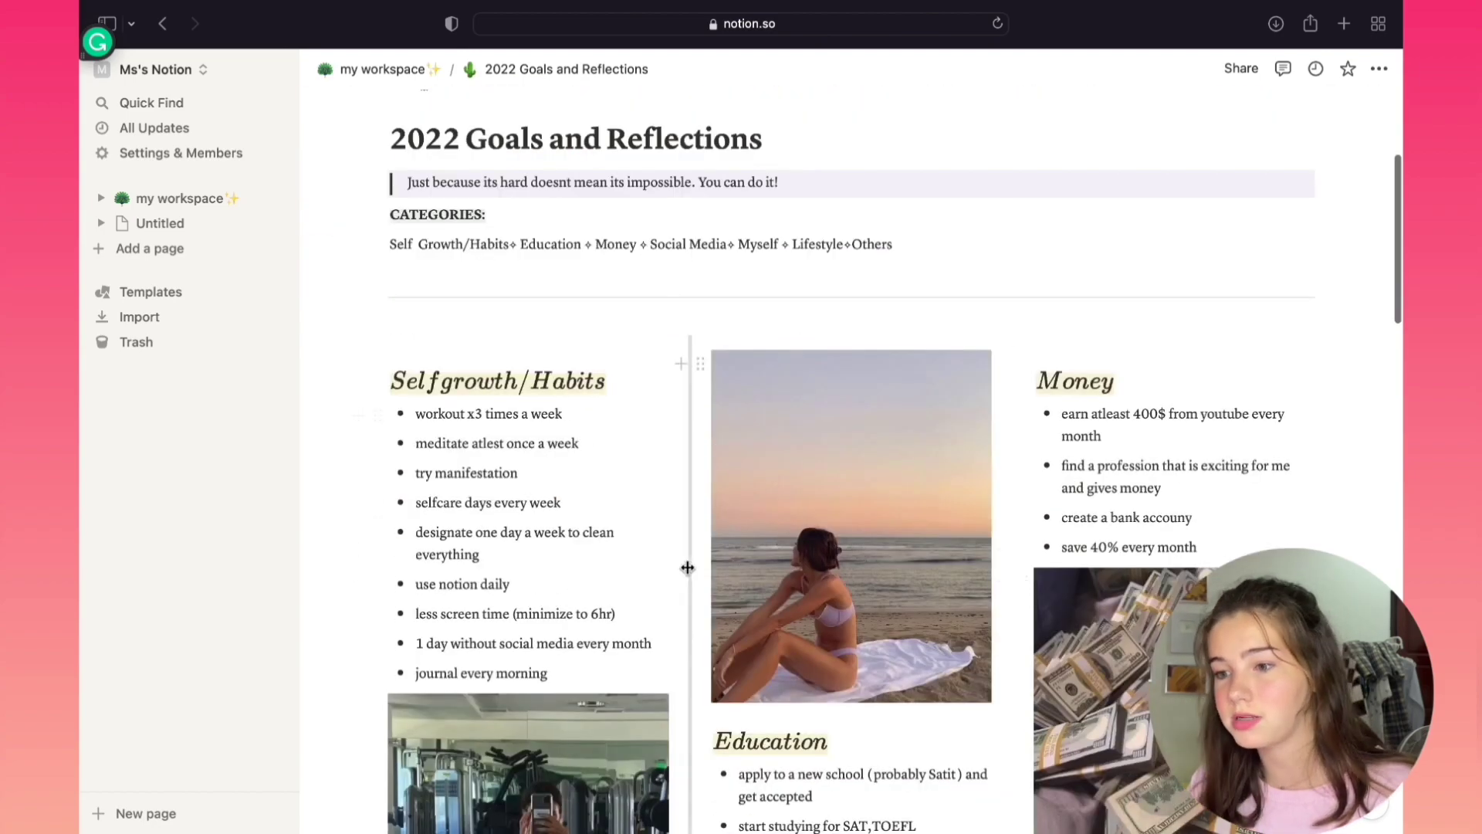
scroll(687, 569, down, 3)
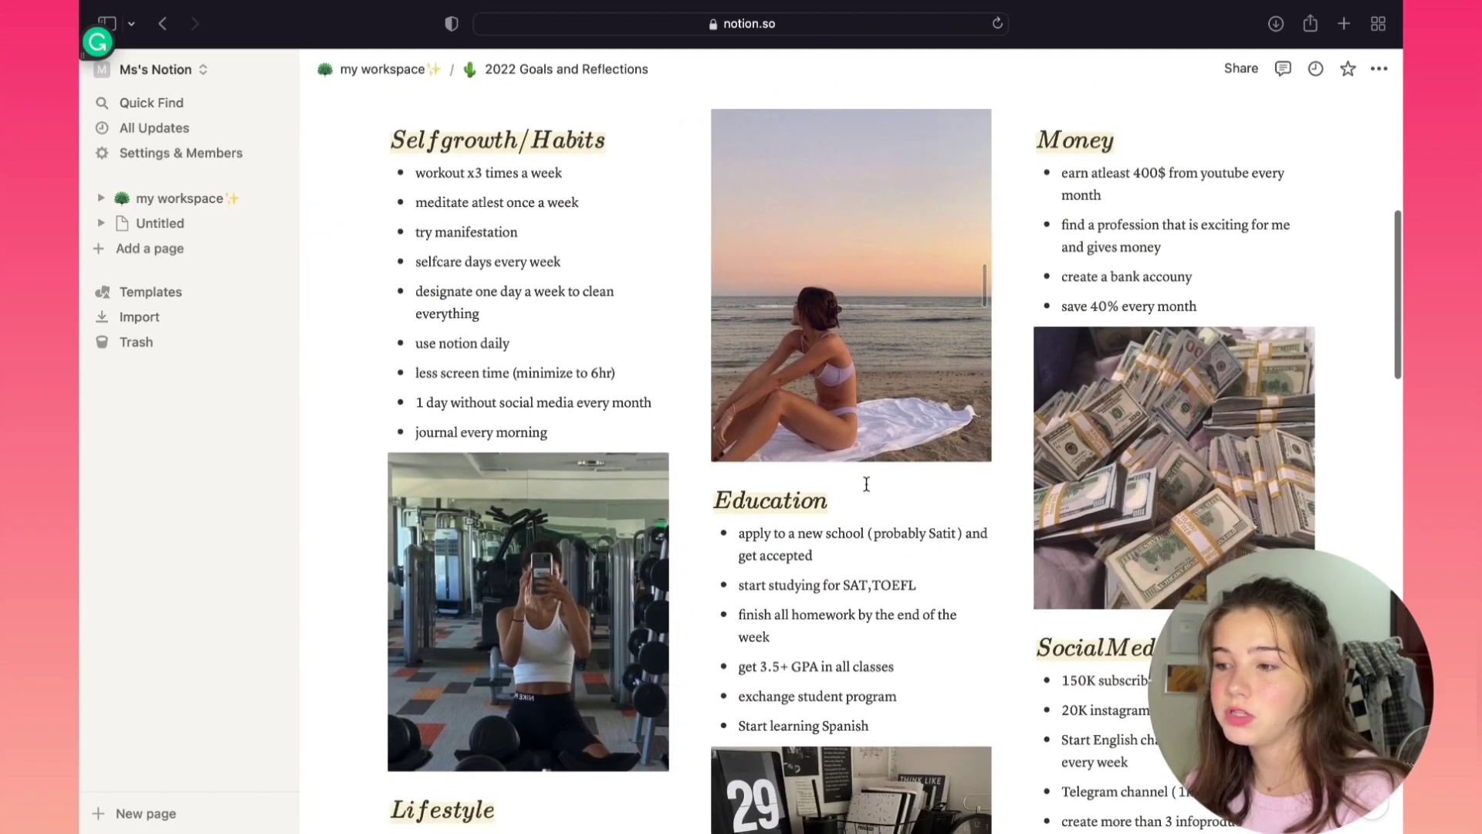
scroll(578, 417, down, 6)
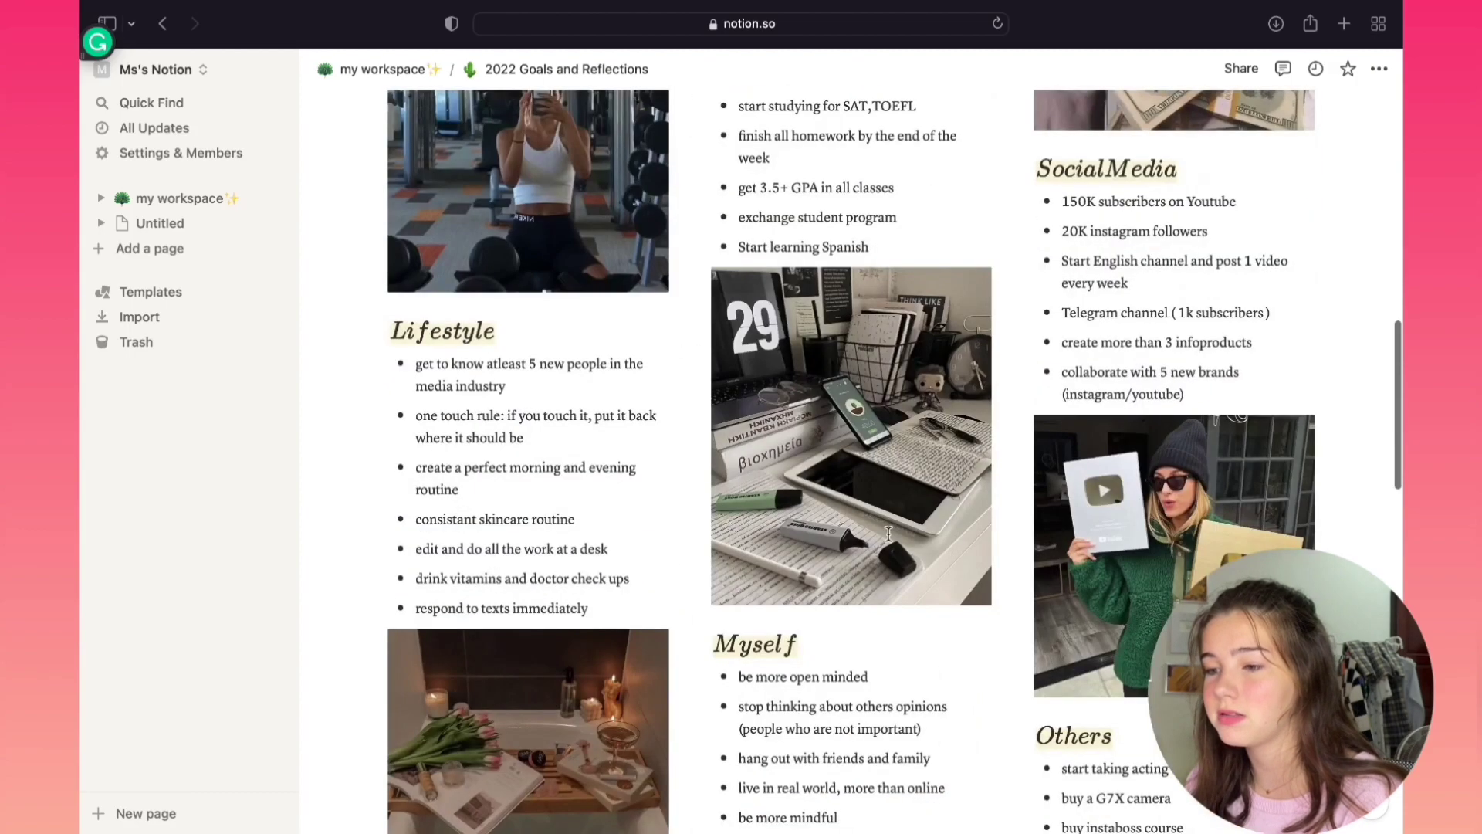
scroll(578, 417, down, 6)
scroll(504, 566, down, 5)
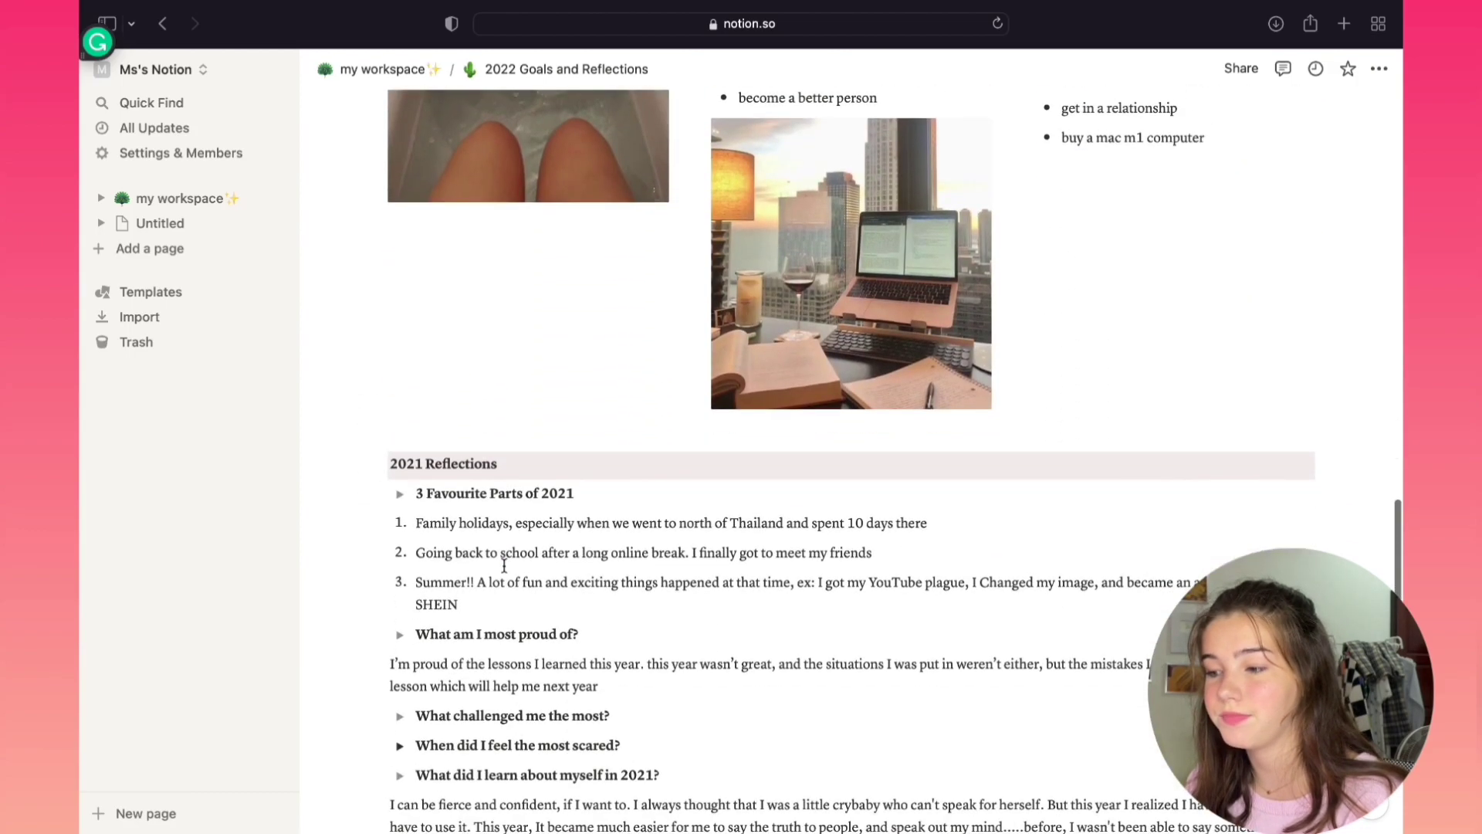
scroll(540, 587, up, 20)
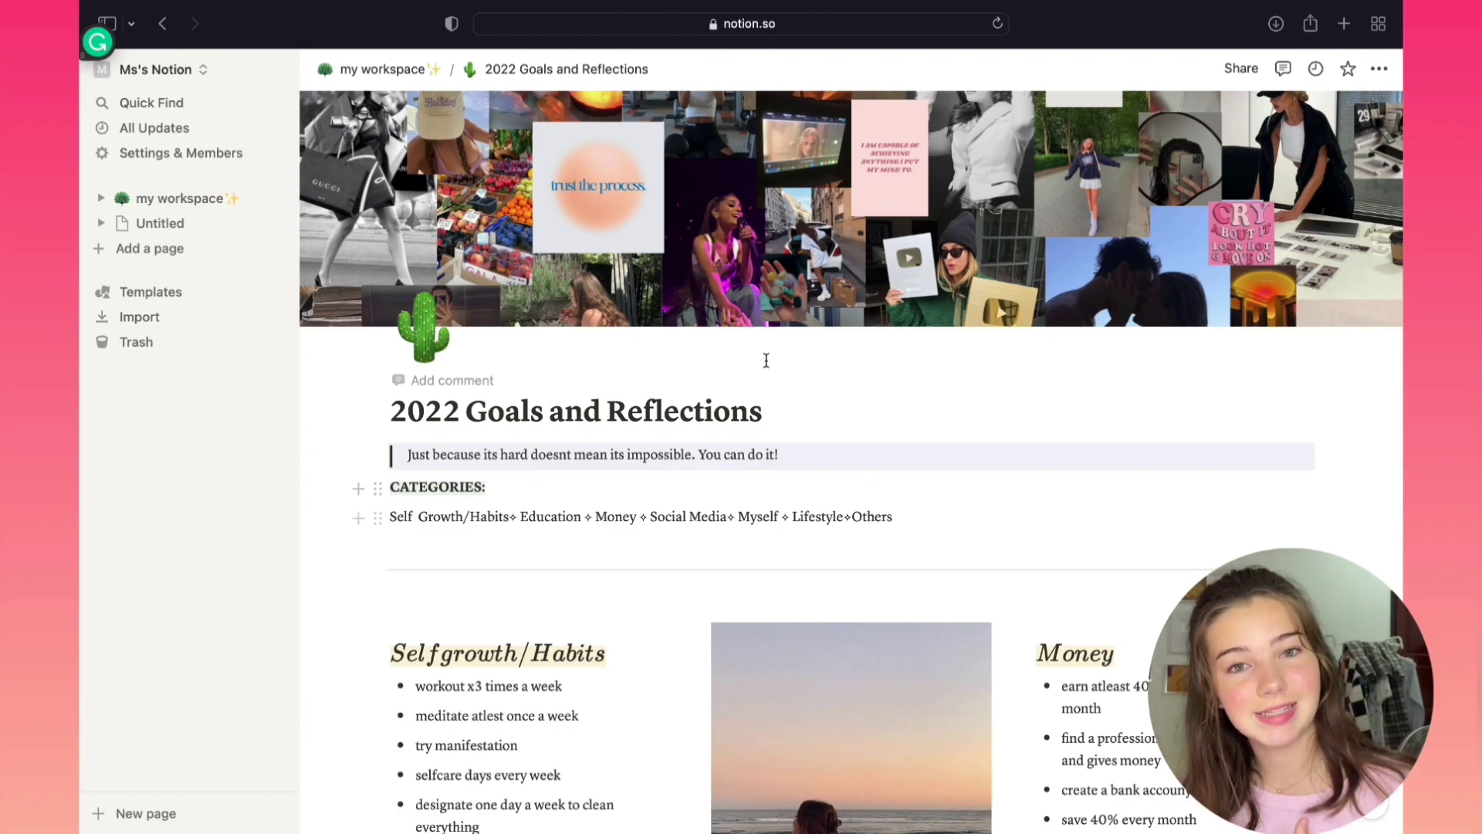
Step: Browse the illustrated goal lists down to Myself and Others, and go back up to the categories line
scroll(772, 393, down, 15)
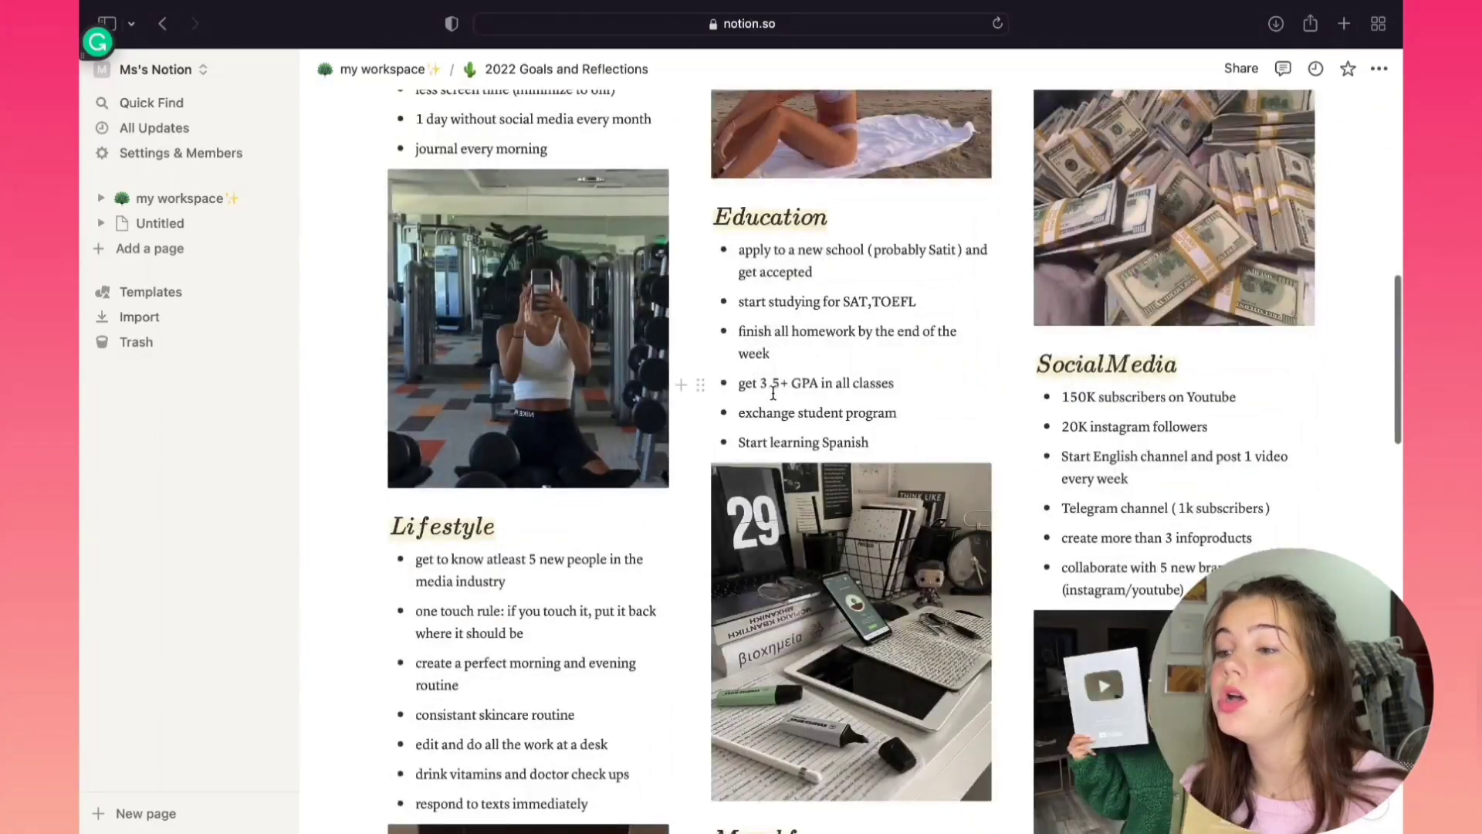
scroll(773, 393, down, 5)
scroll(773, 393, down, 5)
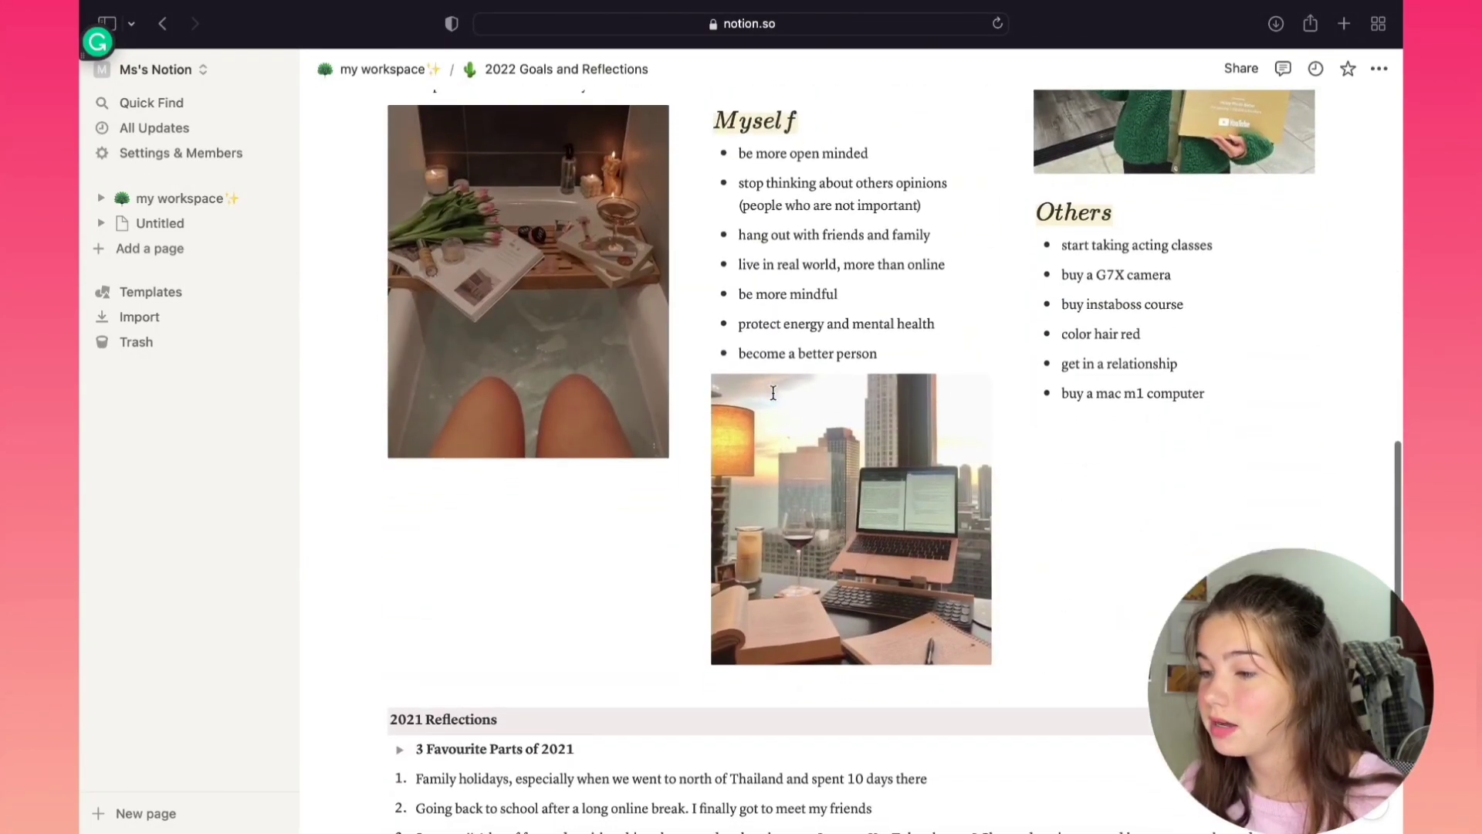
scroll(775, 399, up, 8)
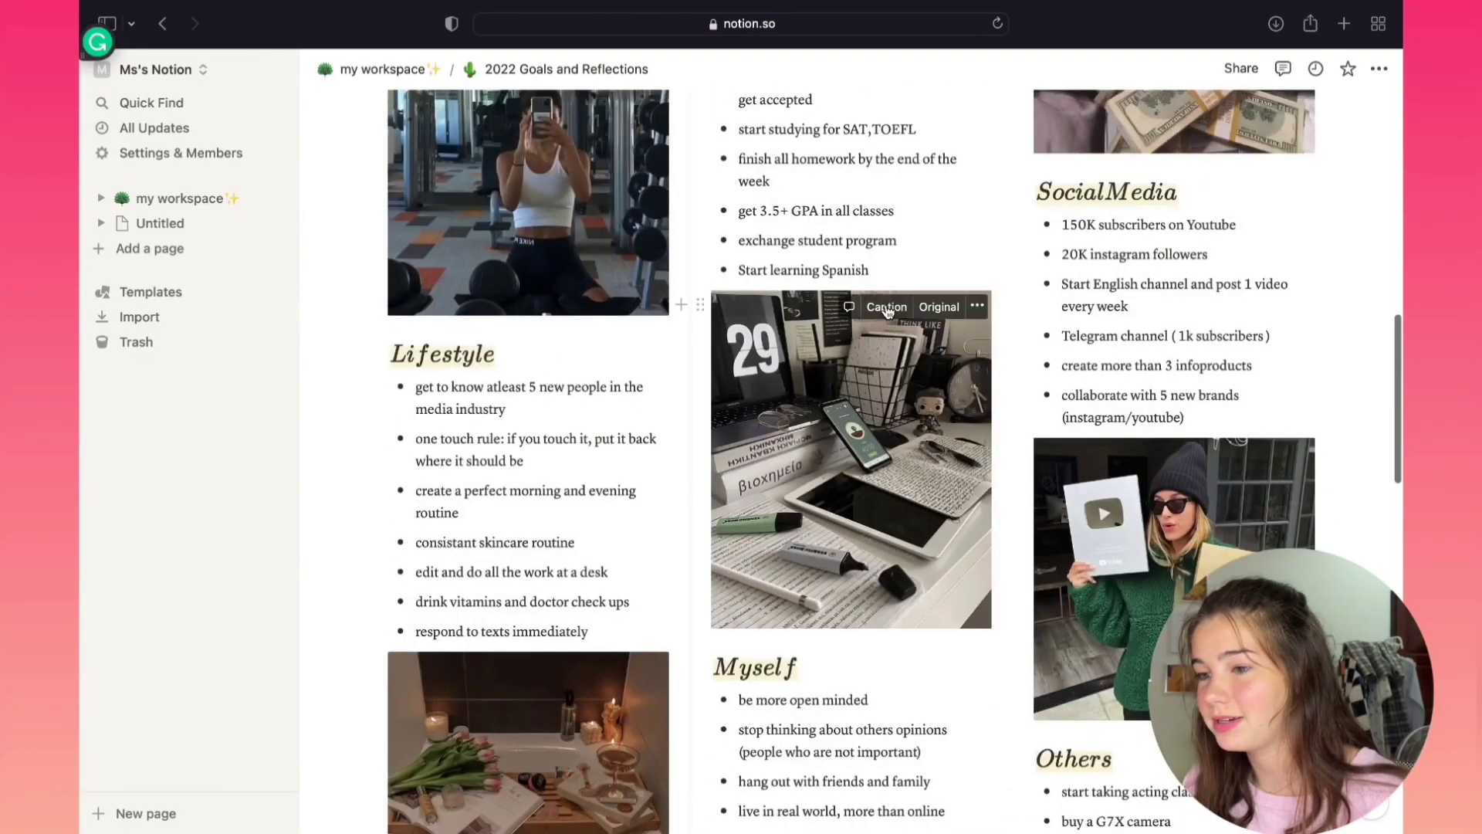
scroll(915, 321, up, 5)
scroll(916, 321, up, 4)
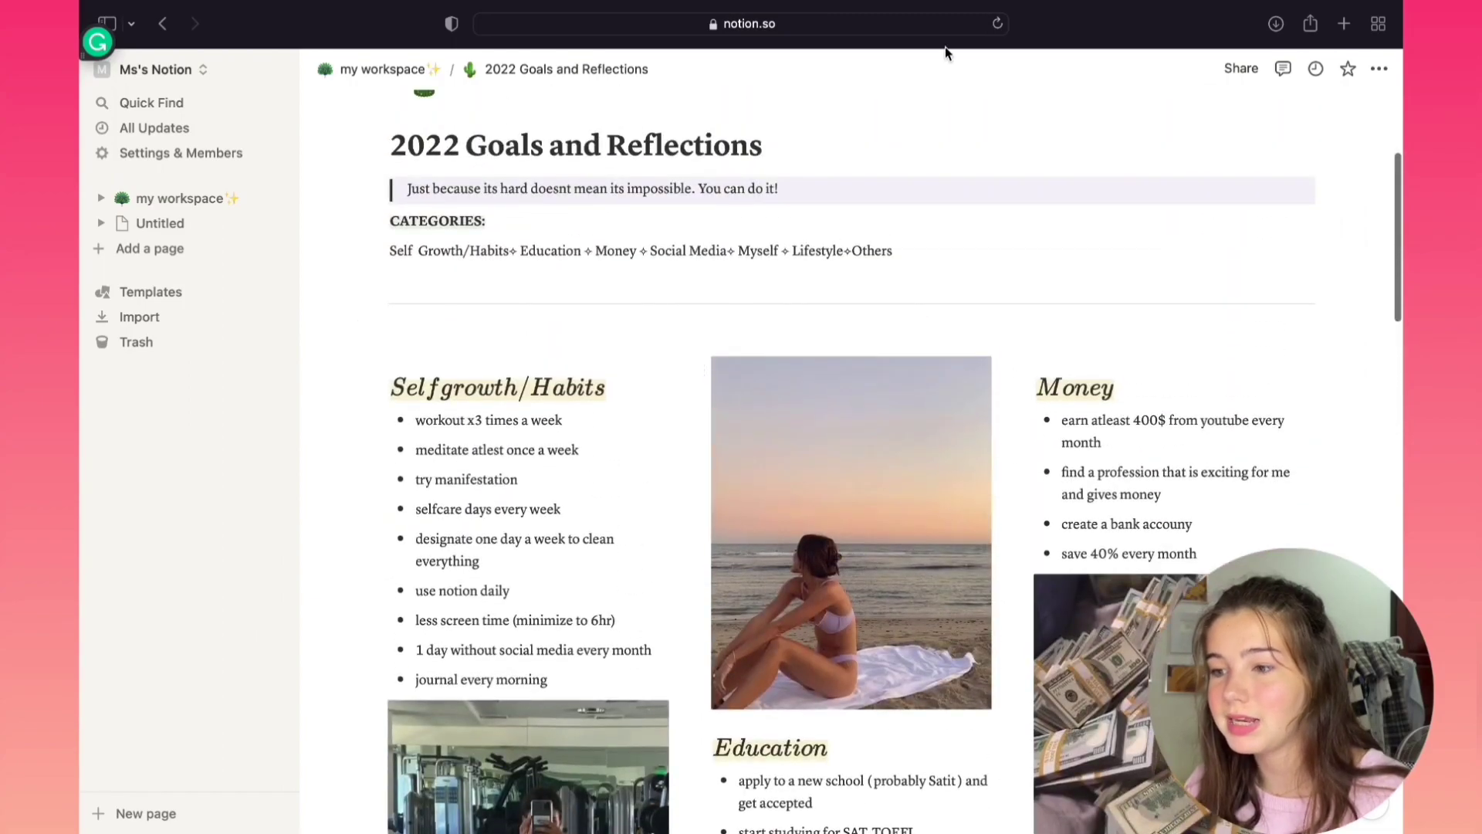
Step: Examine the rest of the goals page, including the 2021 Reflections answers, the 2022 Growth questions and the closing sentence prompts
scroll(810, 463, down, 1)
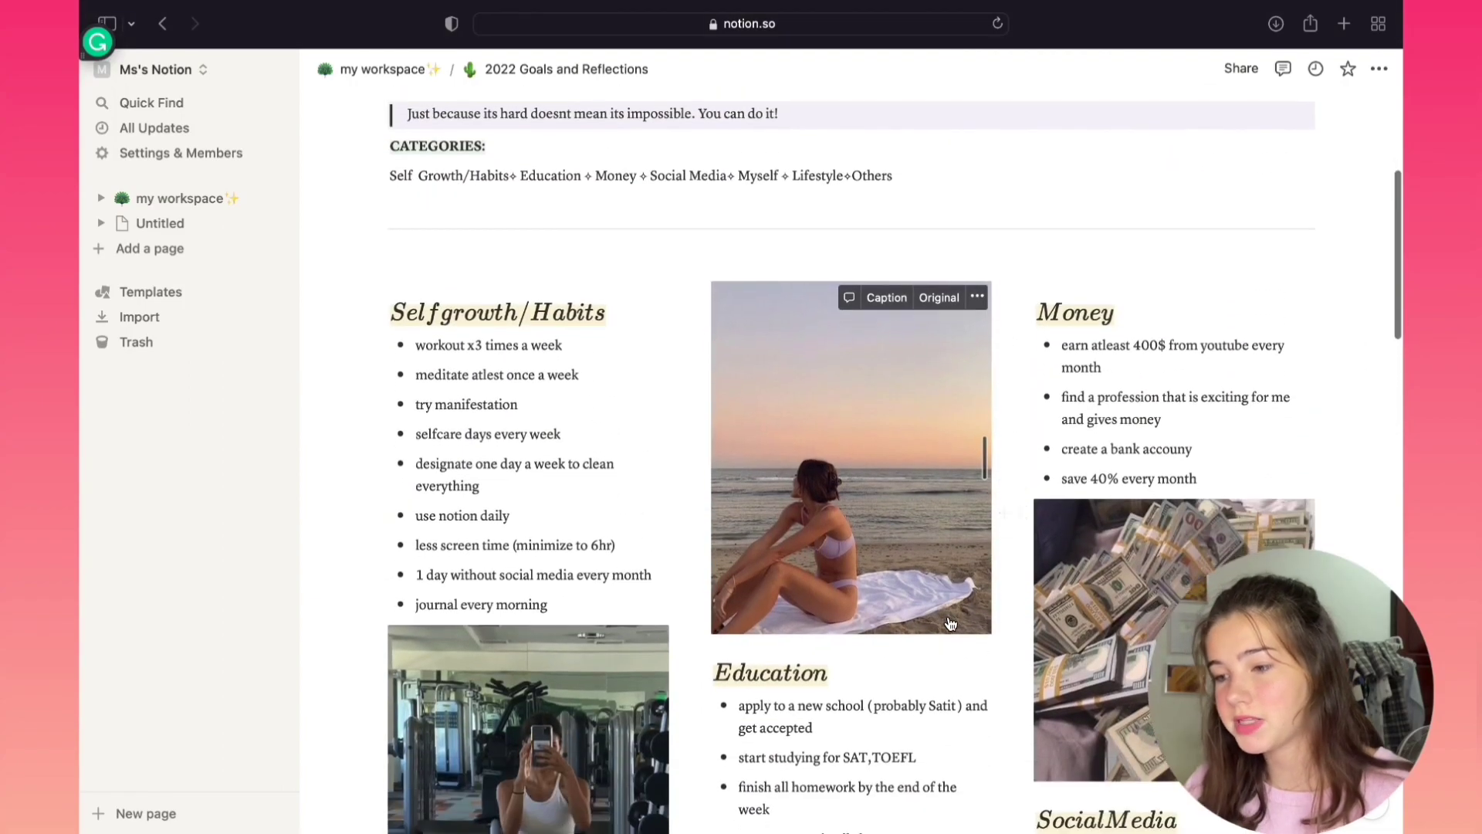
scroll(538, 646, down, 9)
scroll(866, 483, down, 12)
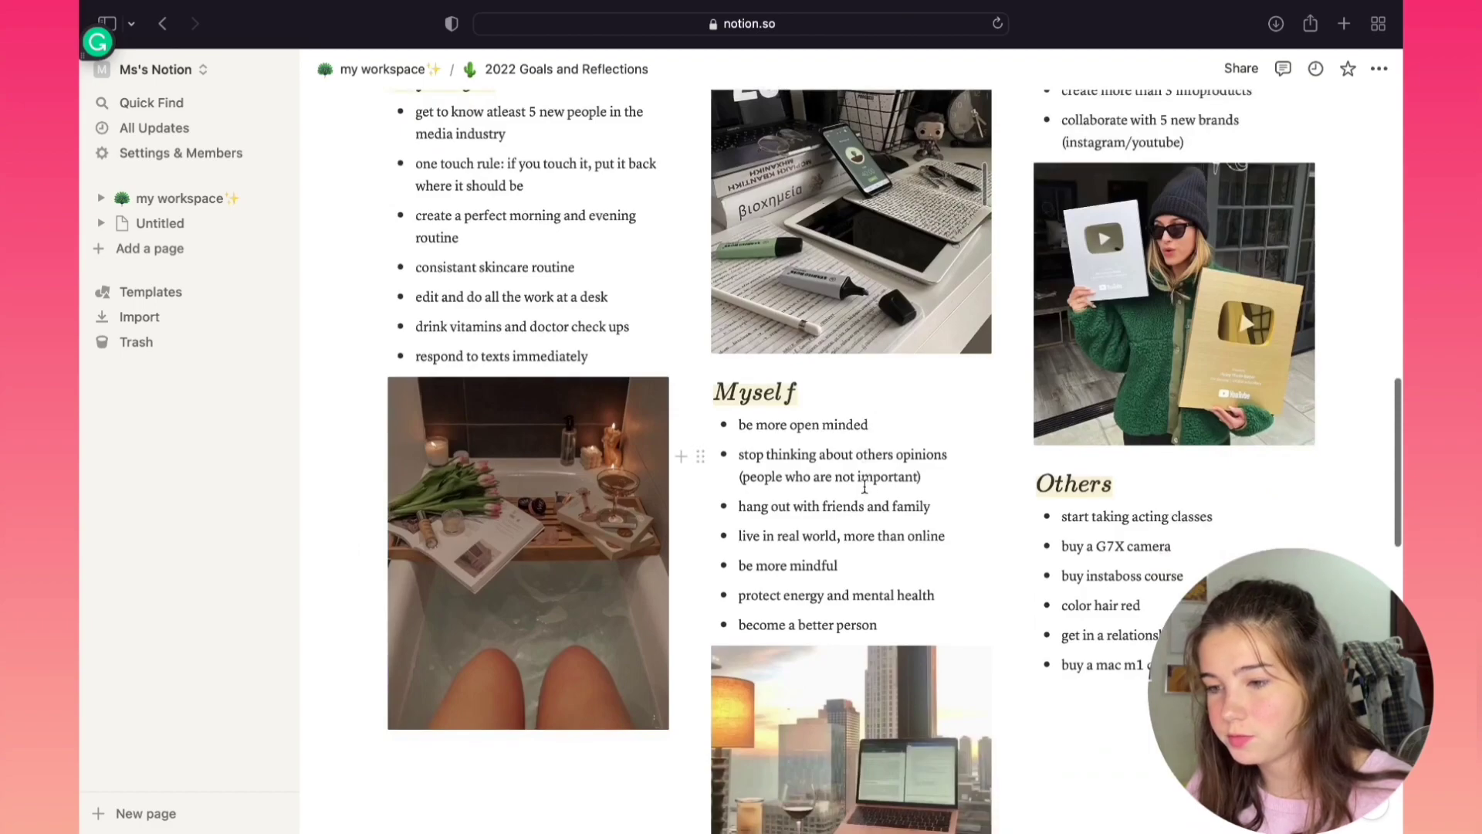
scroll(816, 531, down, 5)
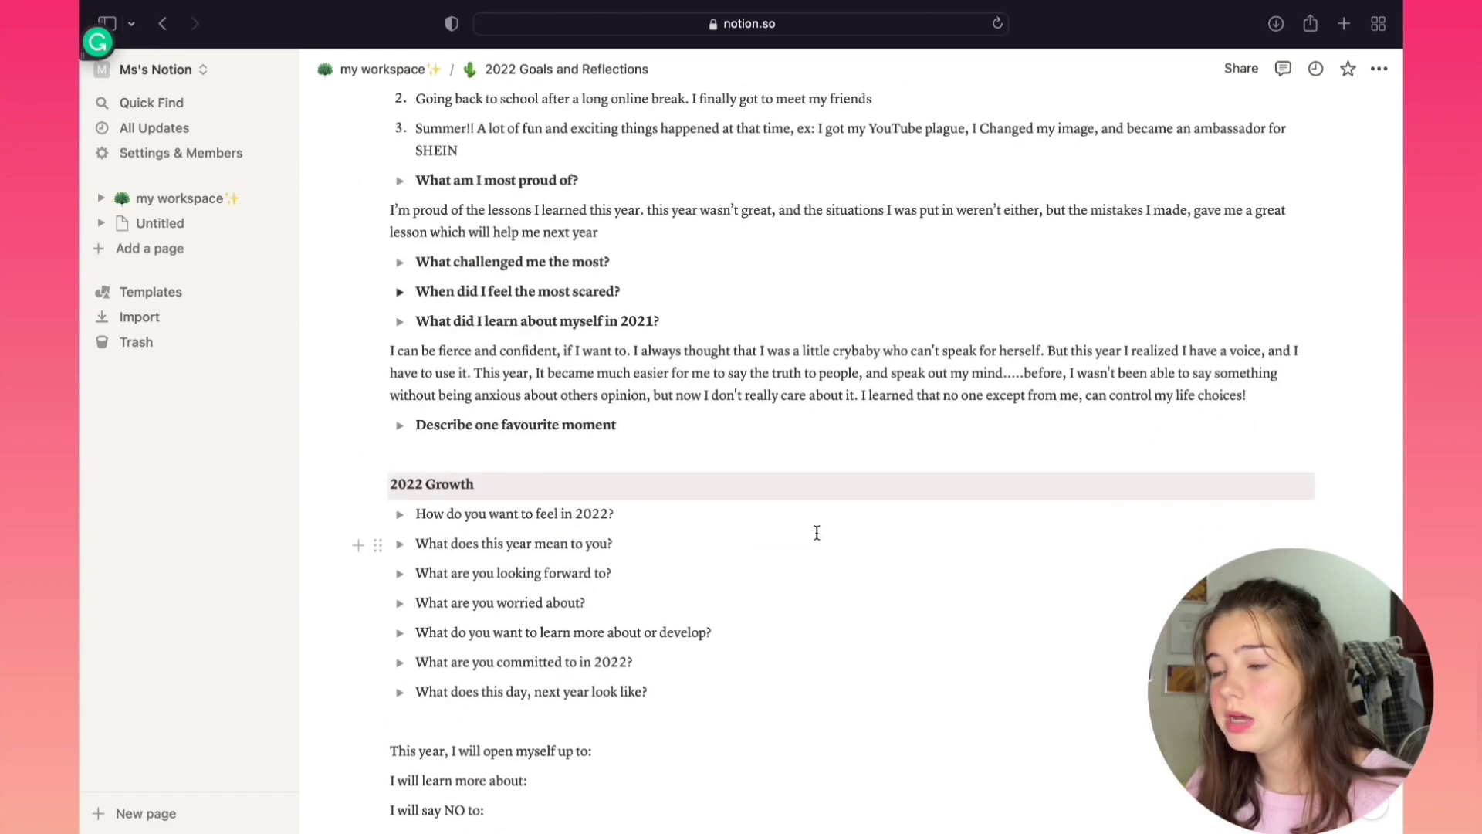
scroll(816, 533, down, 4)
scroll(816, 532, up, 8)
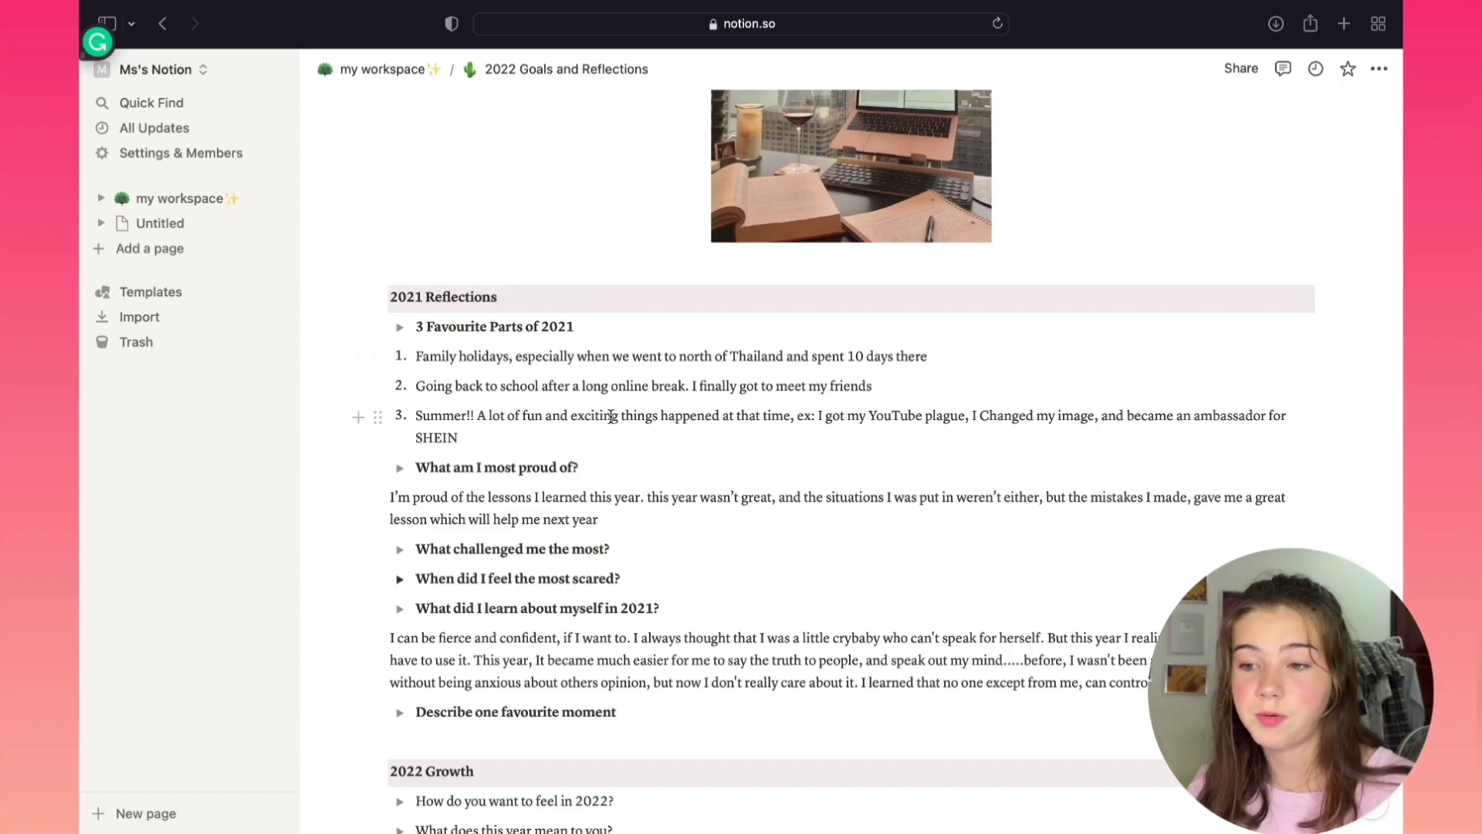
scroll(733, 552, down, 15)
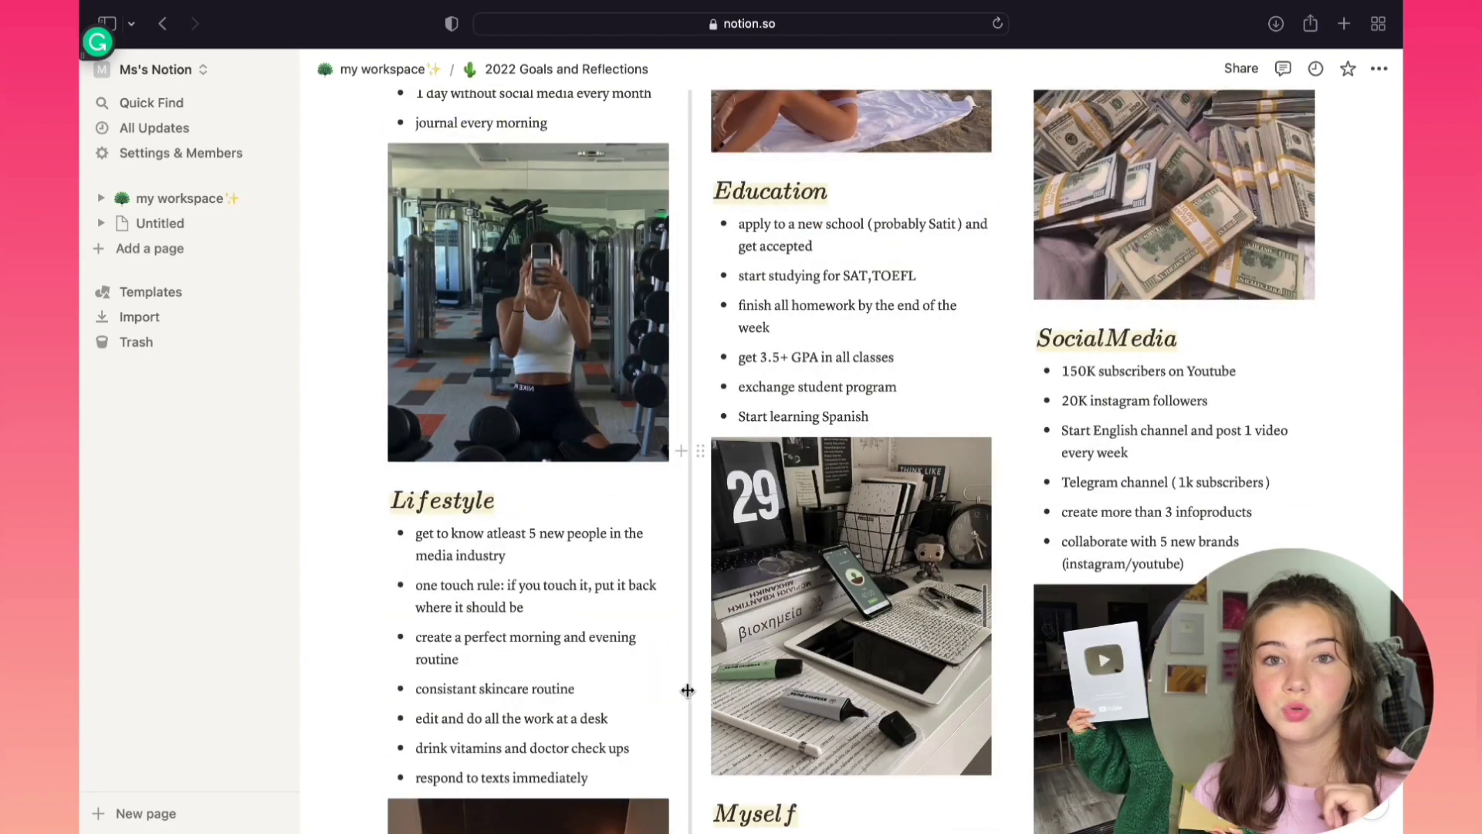
scroll(688, 697, up, 15)
scroll(688, 697, down, 6)
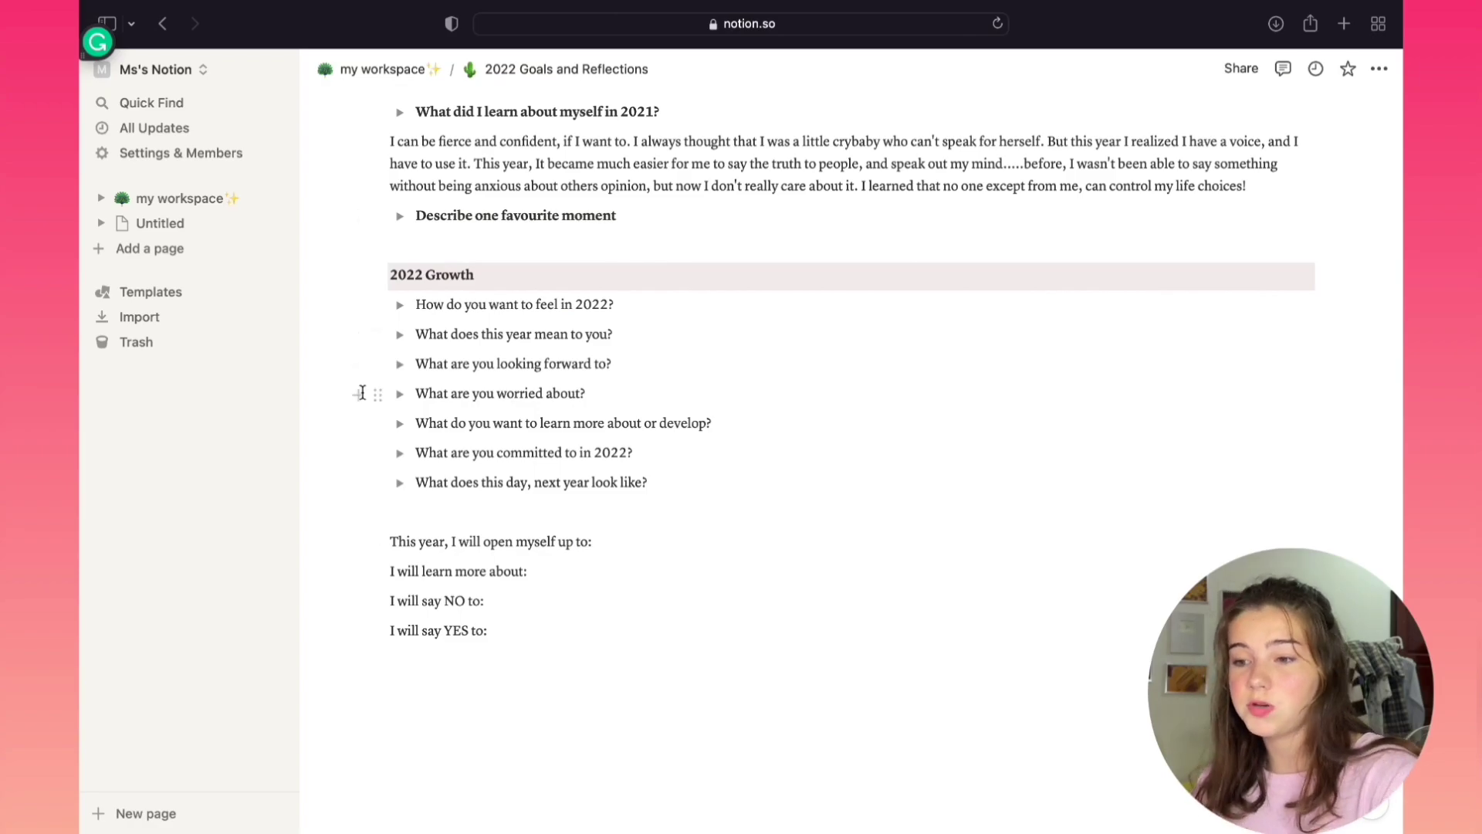
Step: Return to the my workspace page and look over the Misc., My Life and weekly to-do sections down to the image row
click(147, 198)
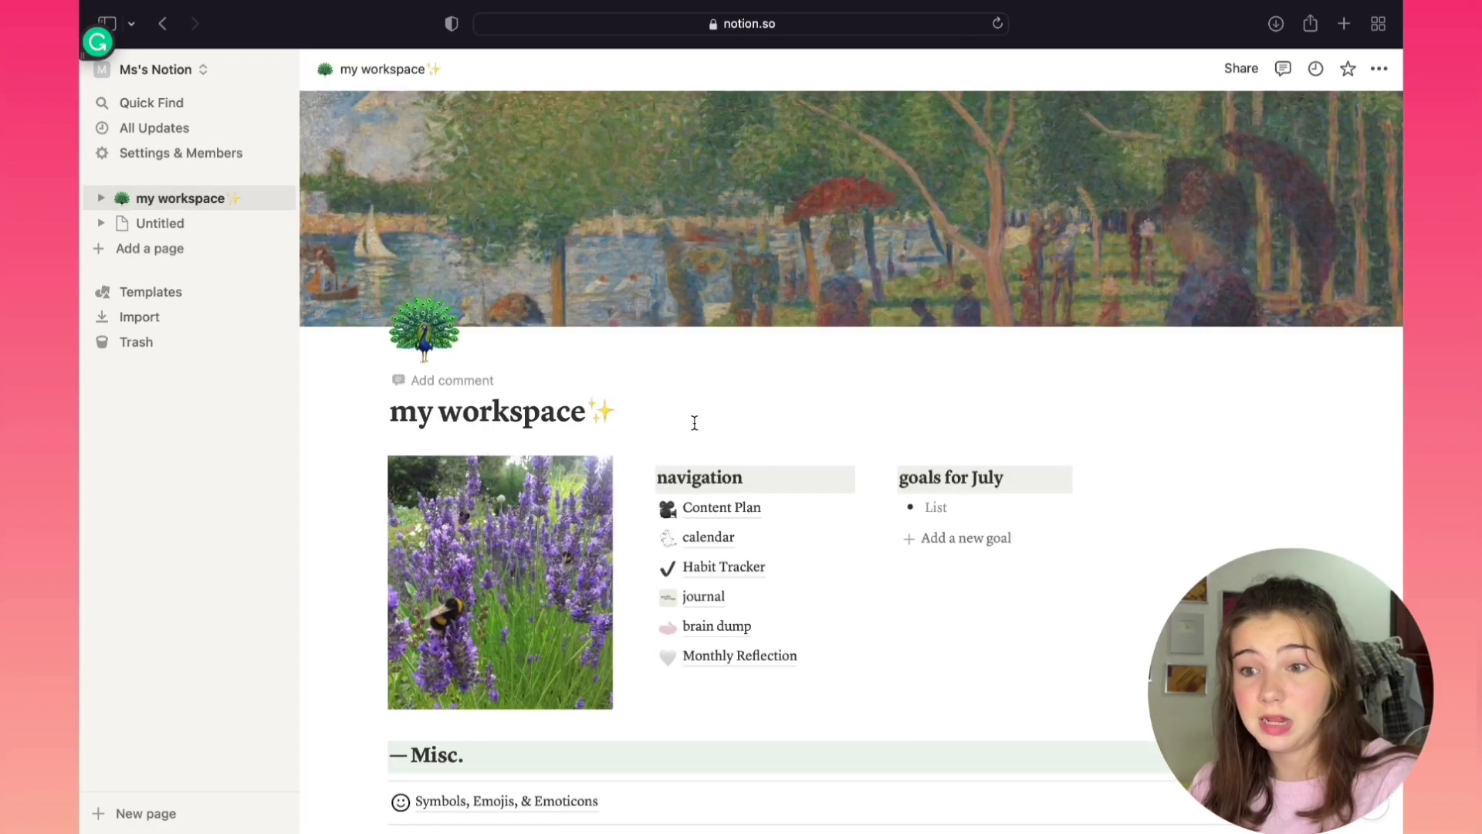
scroll(692, 420, down, 10)
scroll(694, 421, up, 3)
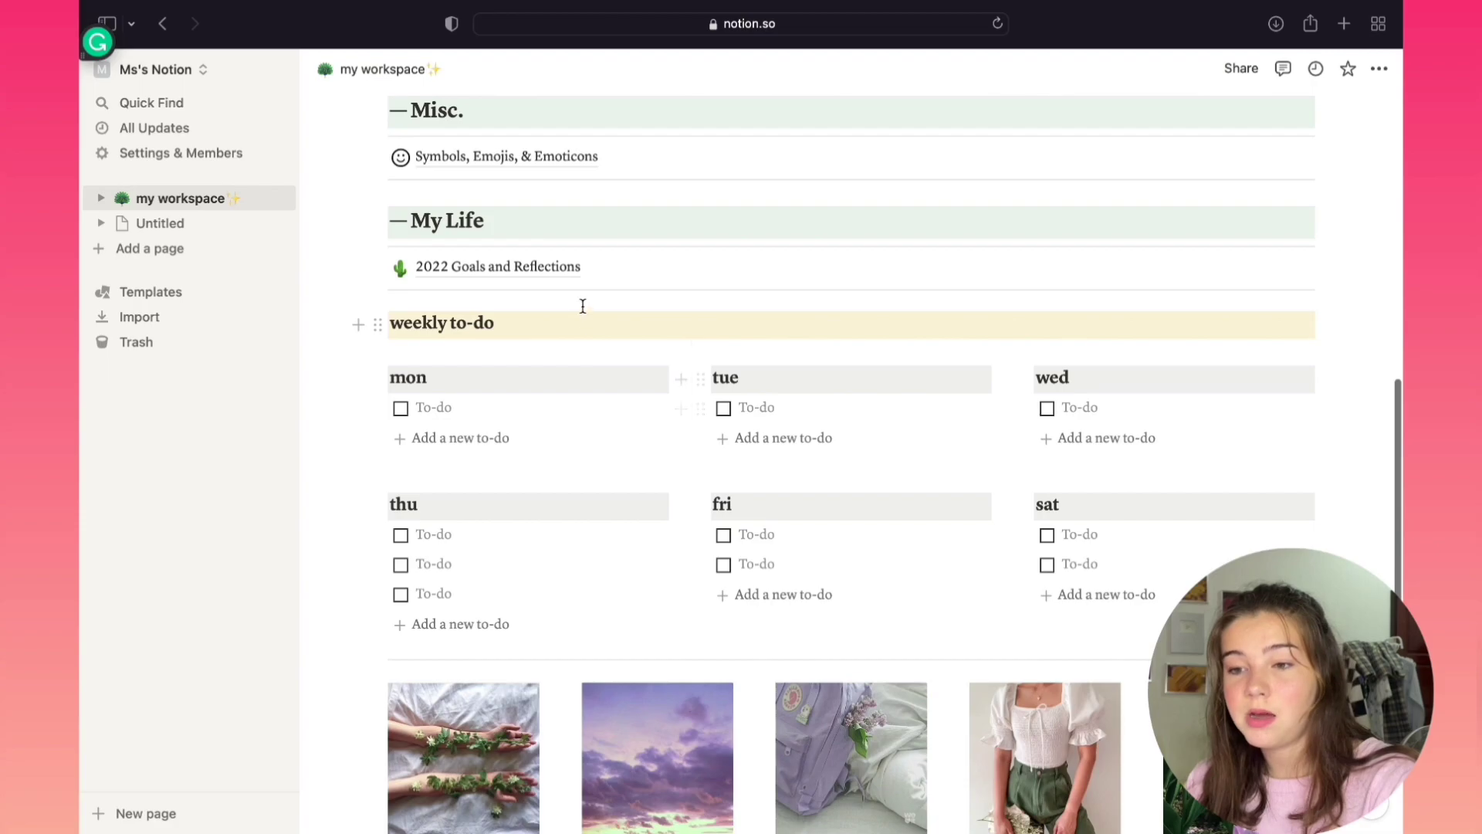
scroll(819, 469, down, 4)
scroll(817, 467, up, 4)
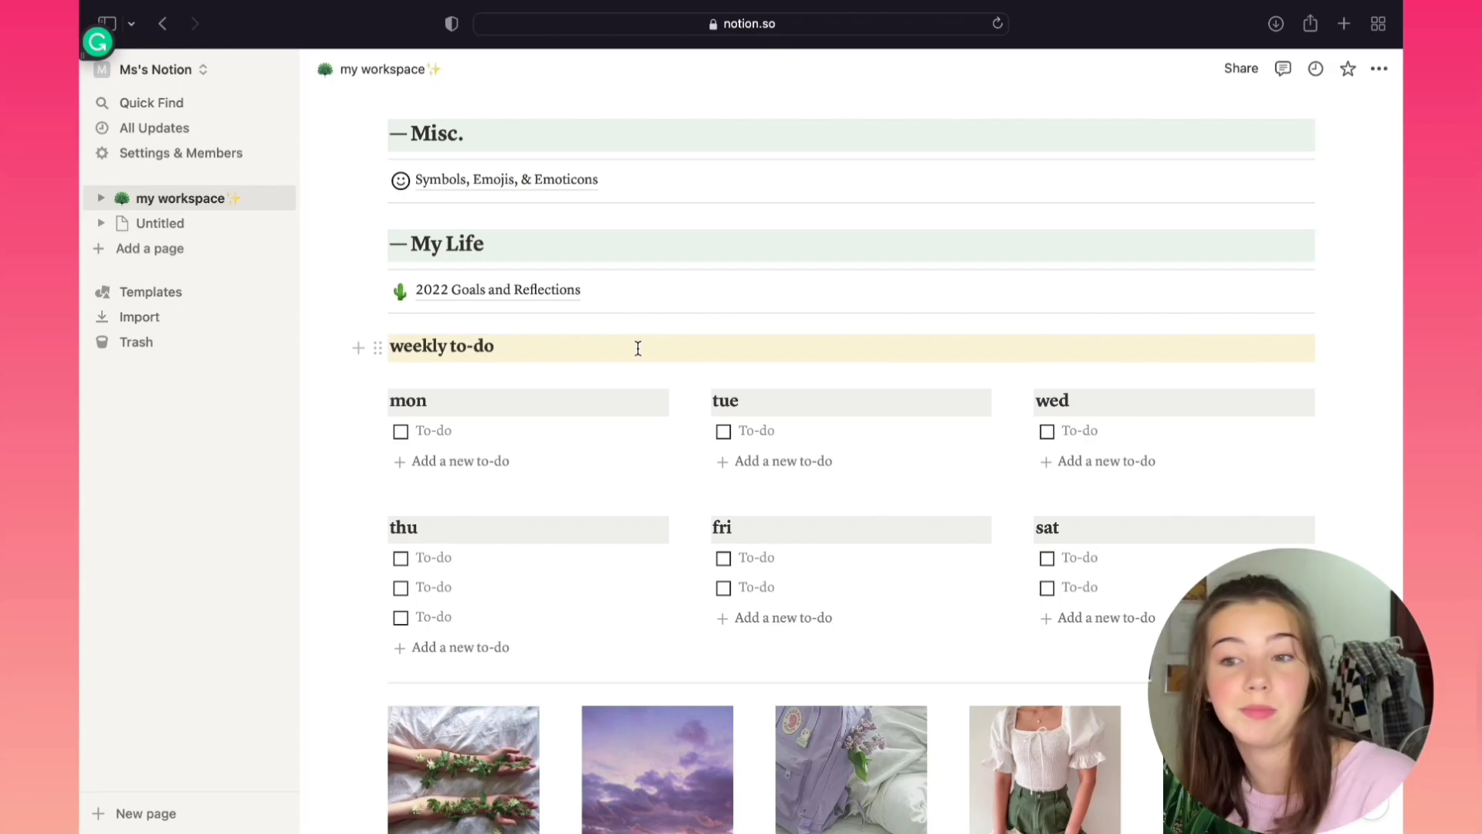
scroll(637, 348, down, 4)
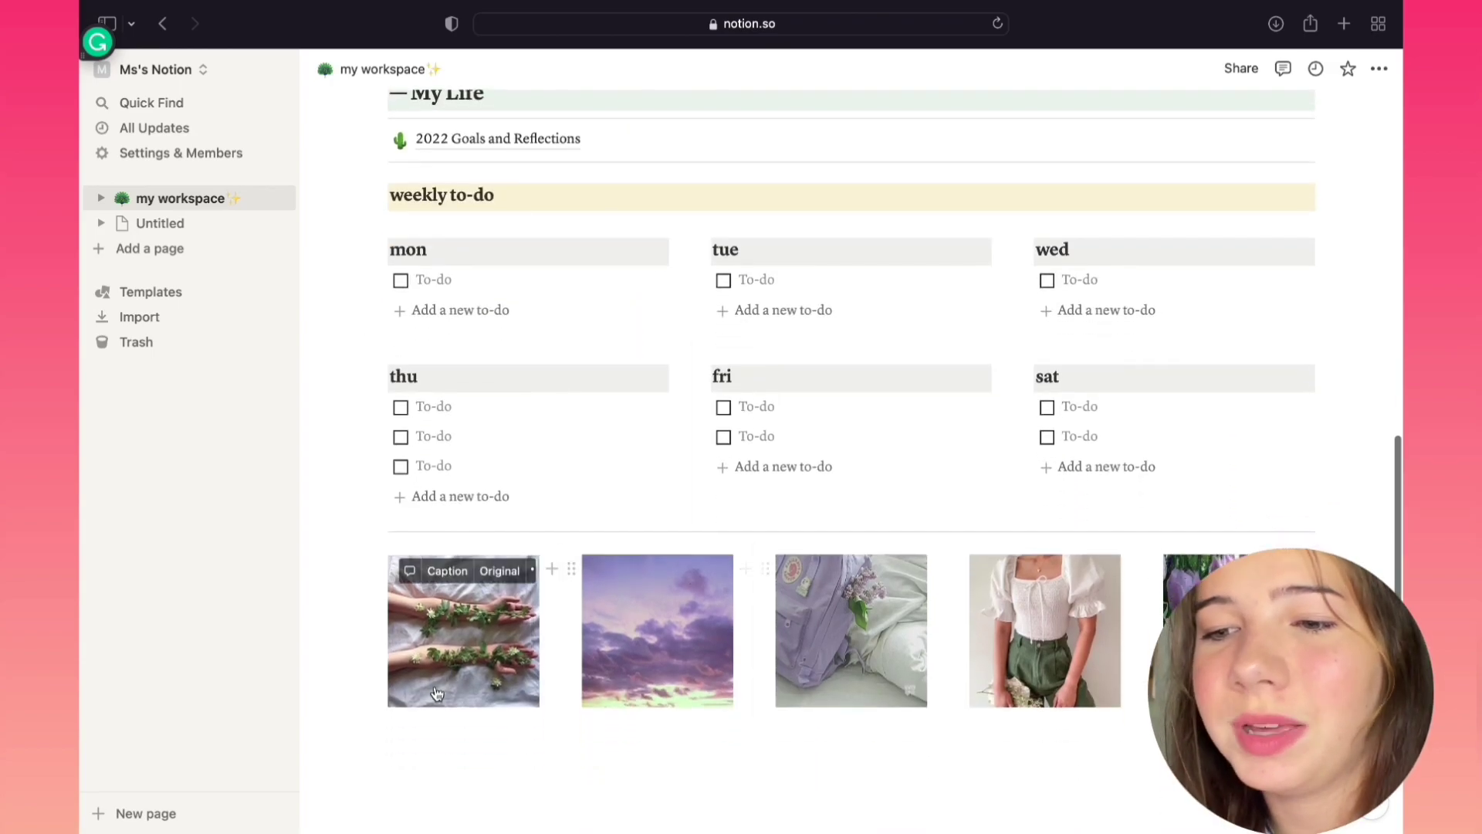